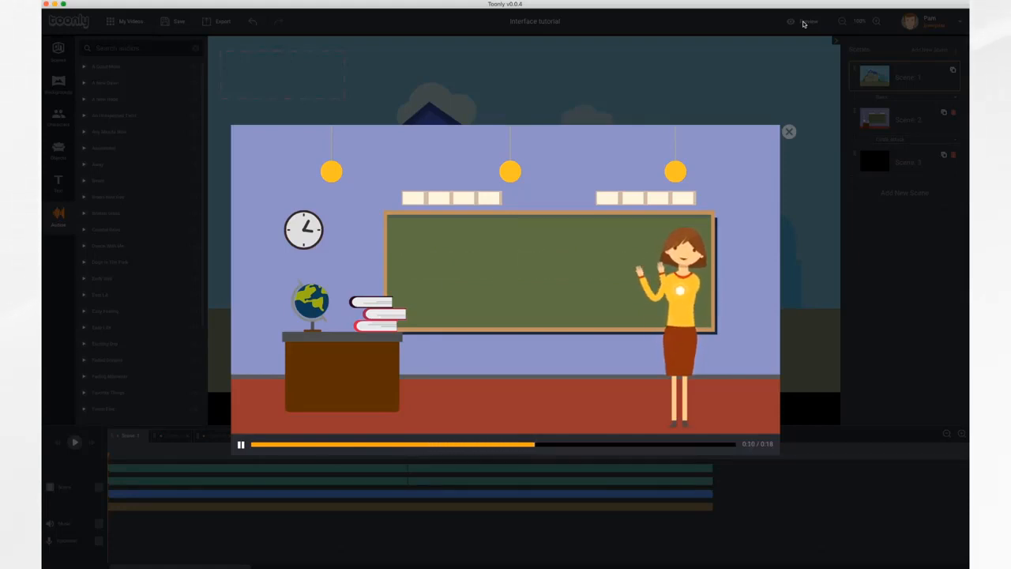
Close the video preview and rename the project as "Interface tutorial video"
click(789, 132)
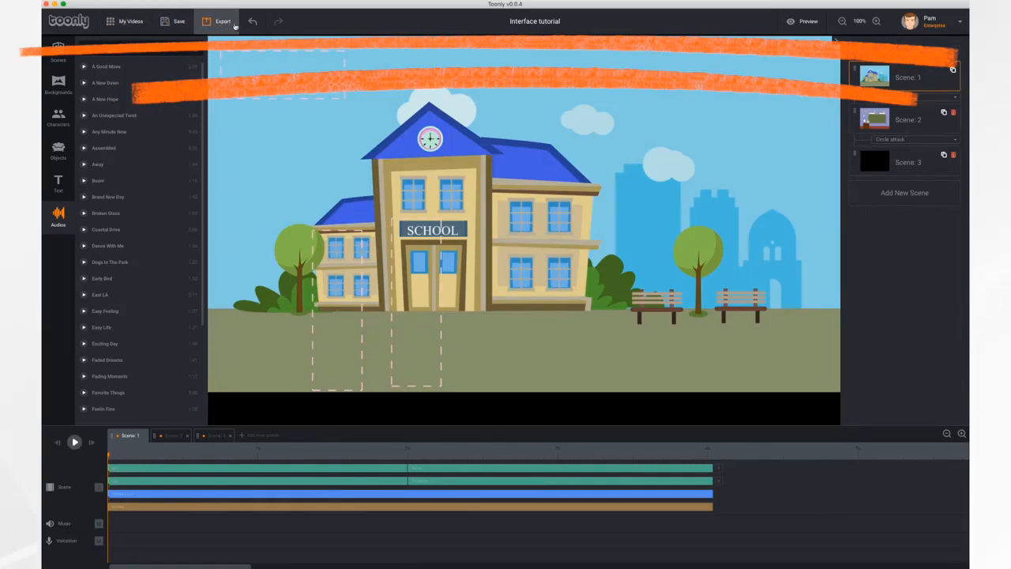
click(557, 29)
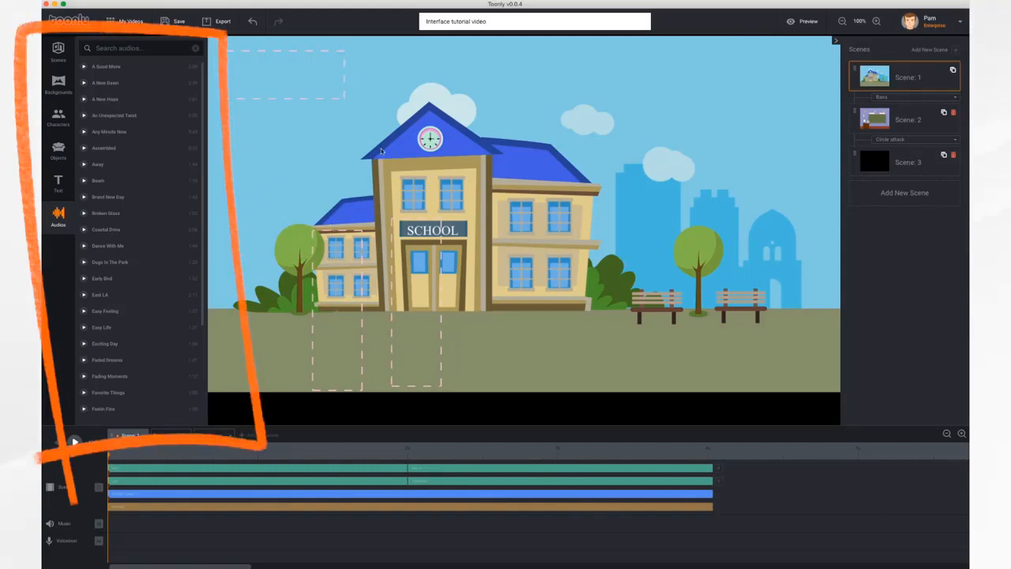
Look through the asset libraries for scenes, backgrounds, characters, objects, text and audios
click(57, 48)
click(57, 83)
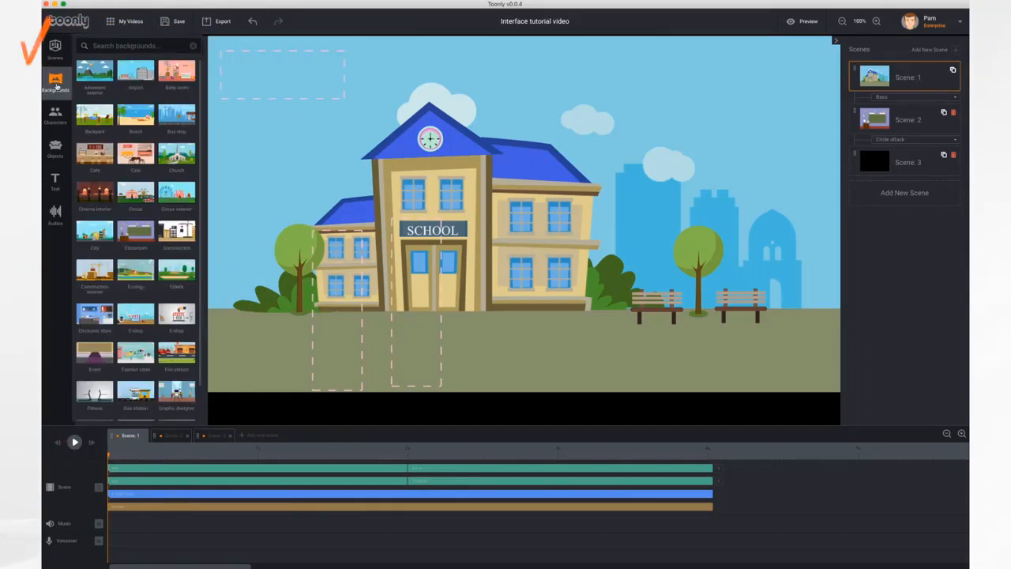
click(56, 117)
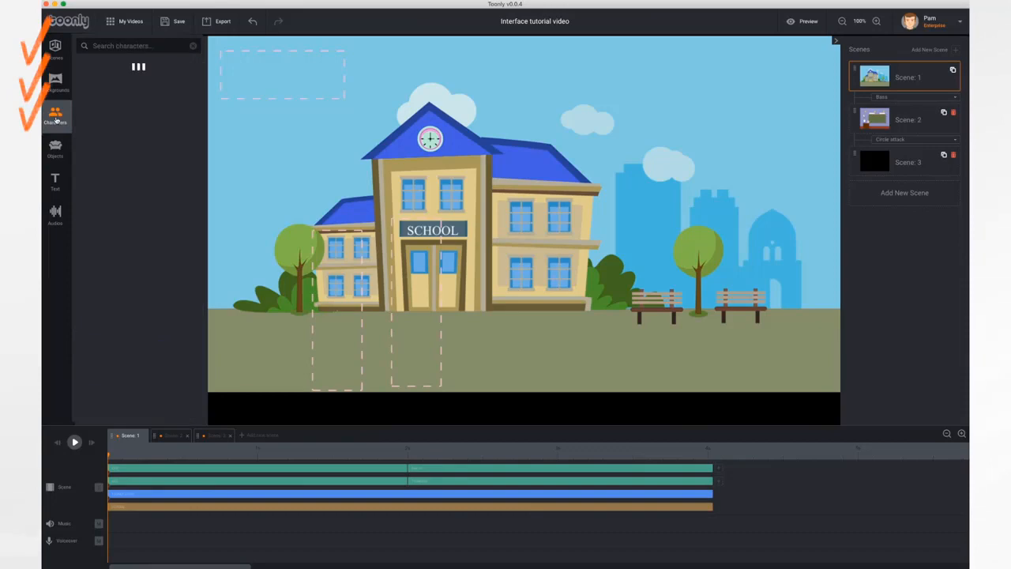
click(55, 147)
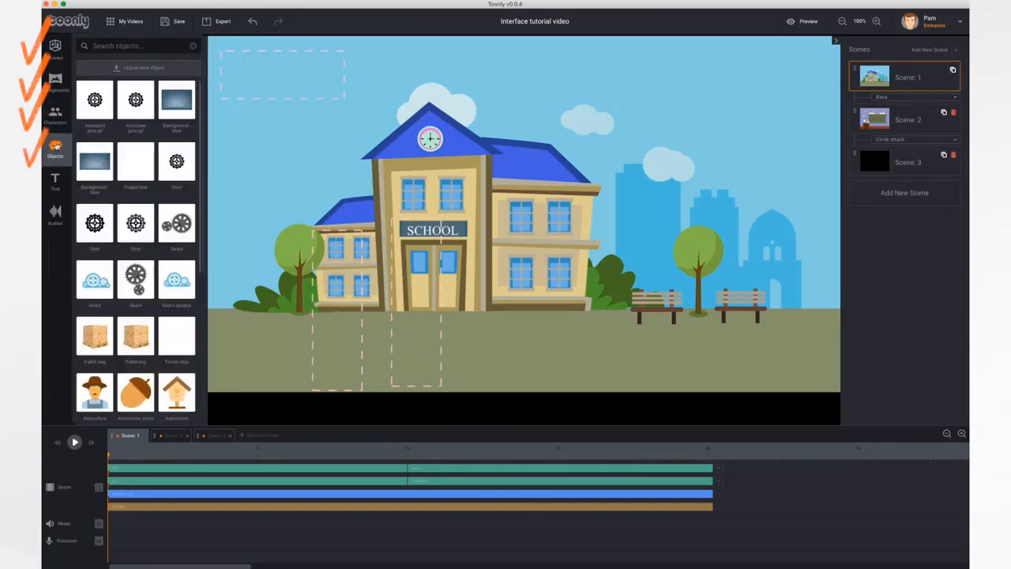
click(55, 181)
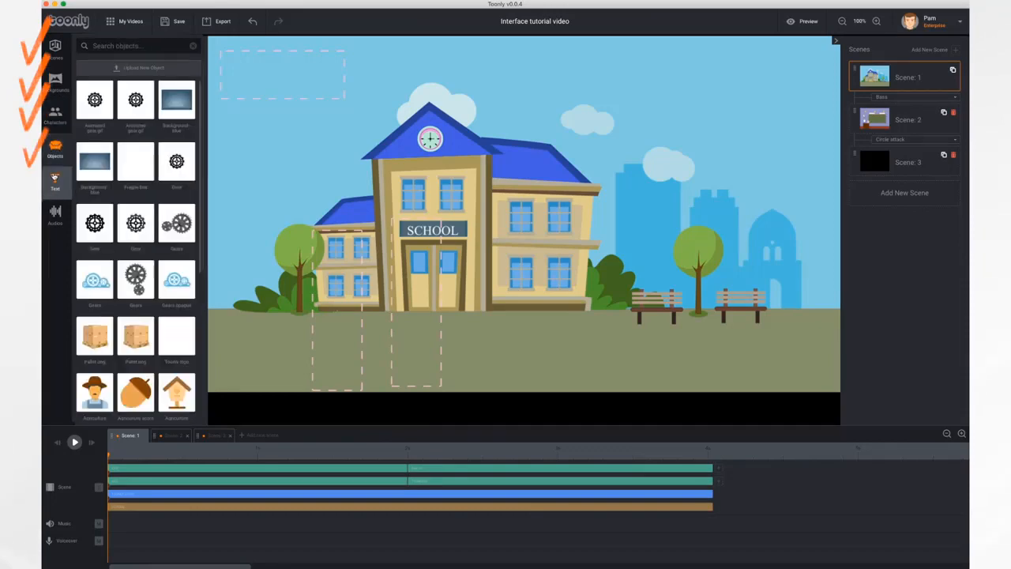
click(58, 217)
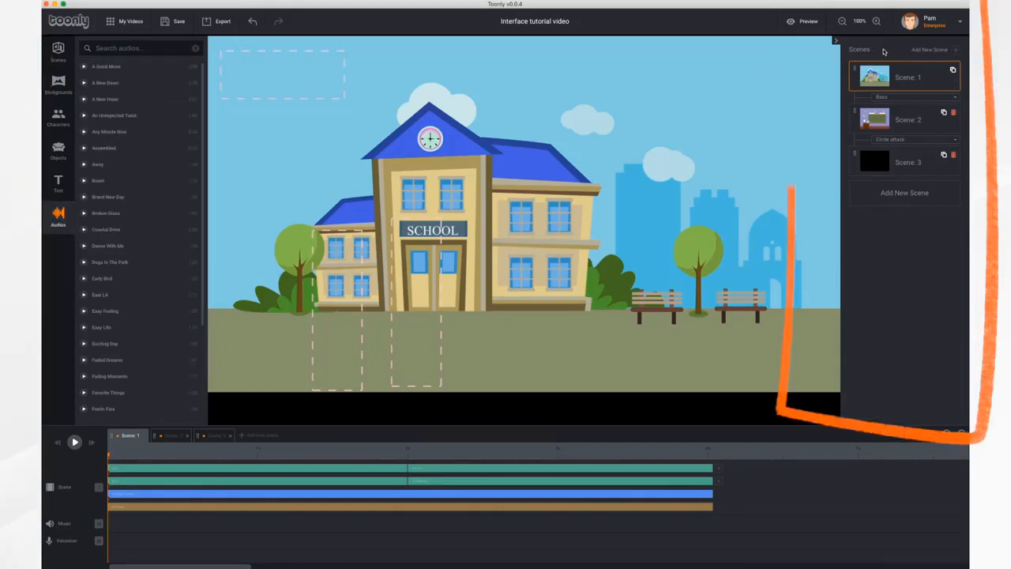
Collapse the scene list to enlarge the canvas and expand it again, two times over
click(836, 41)
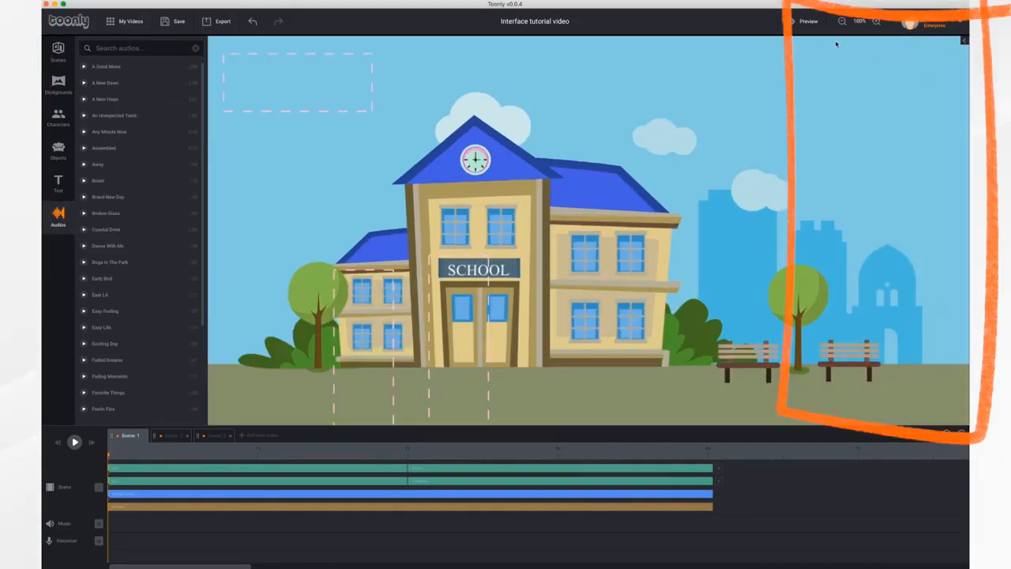
click(965, 40)
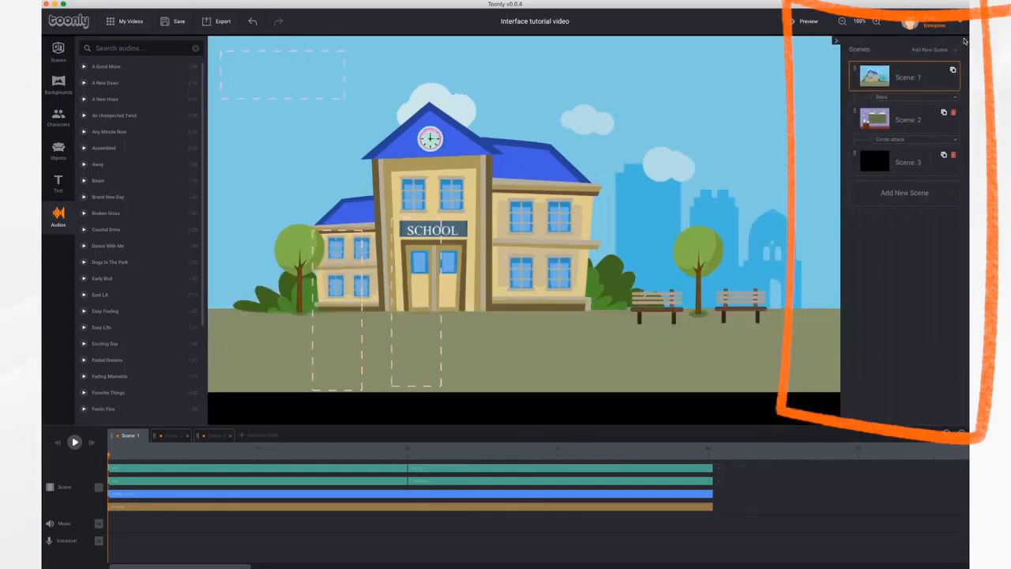
click(836, 40)
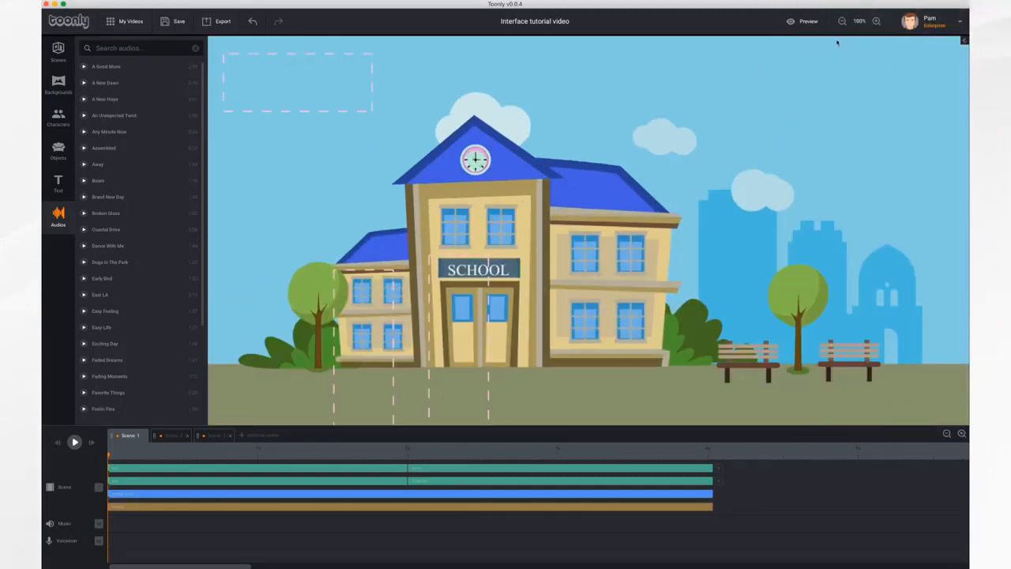
click(965, 40)
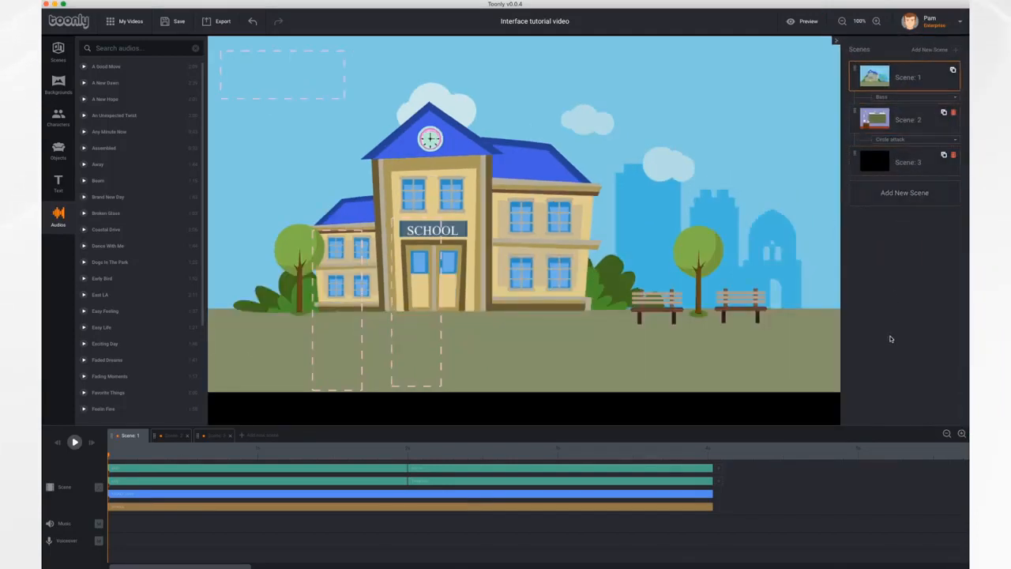
Set the transition after Scene 1 to Arrows right and the one after Scene 2 to Collapsing circles
click(929, 97)
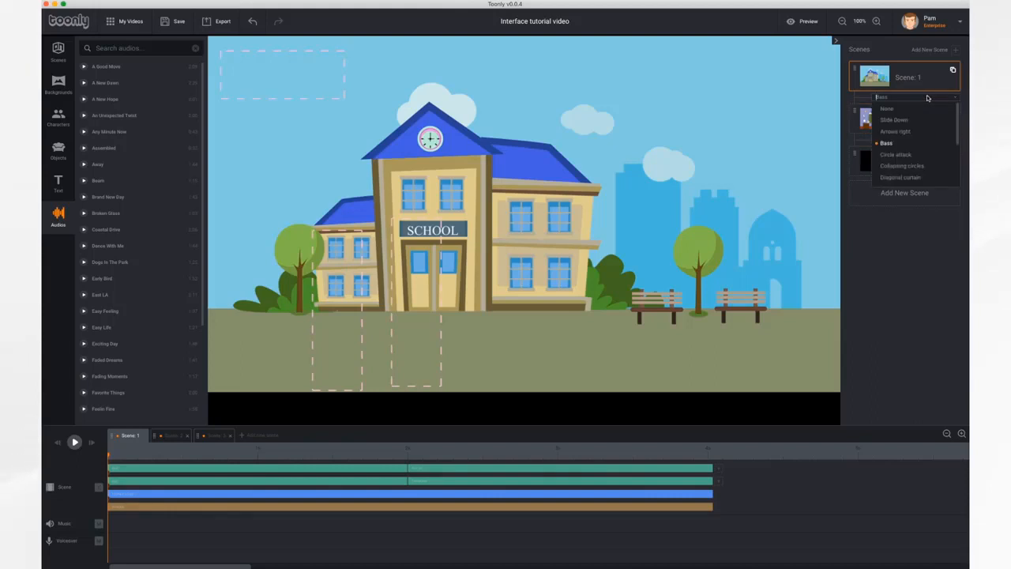
click(906, 131)
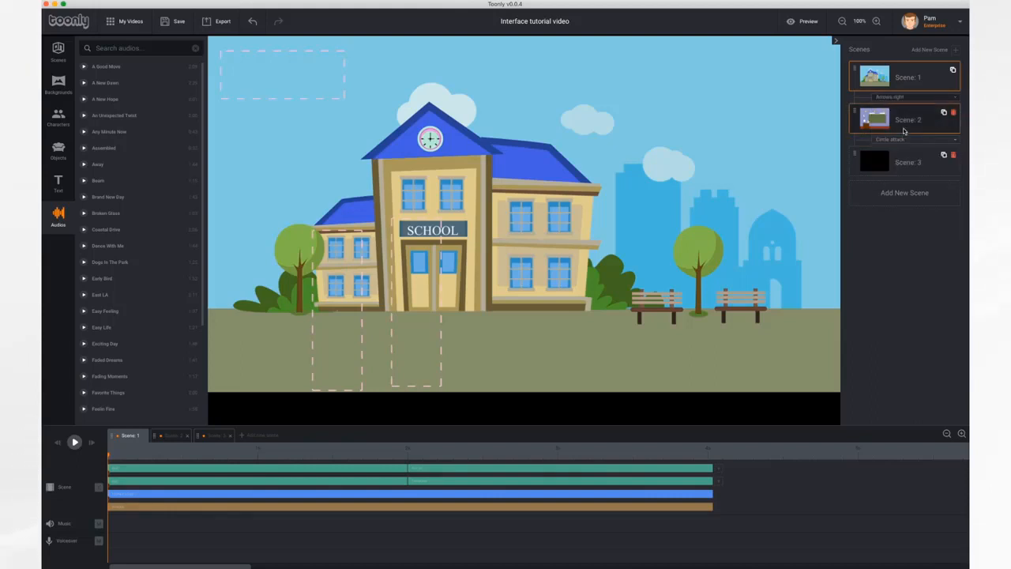
click(932, 141)
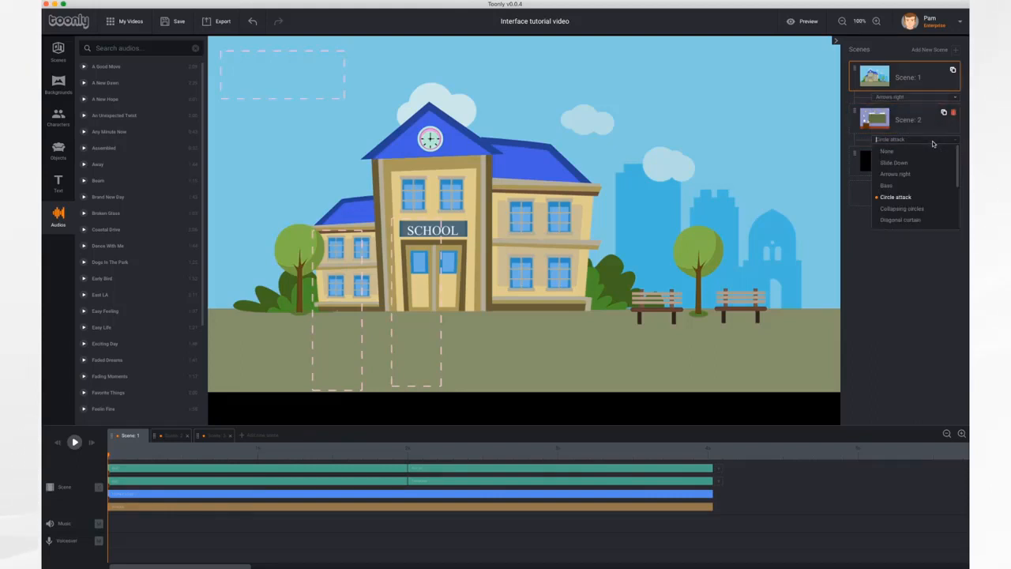
click(904, 209)
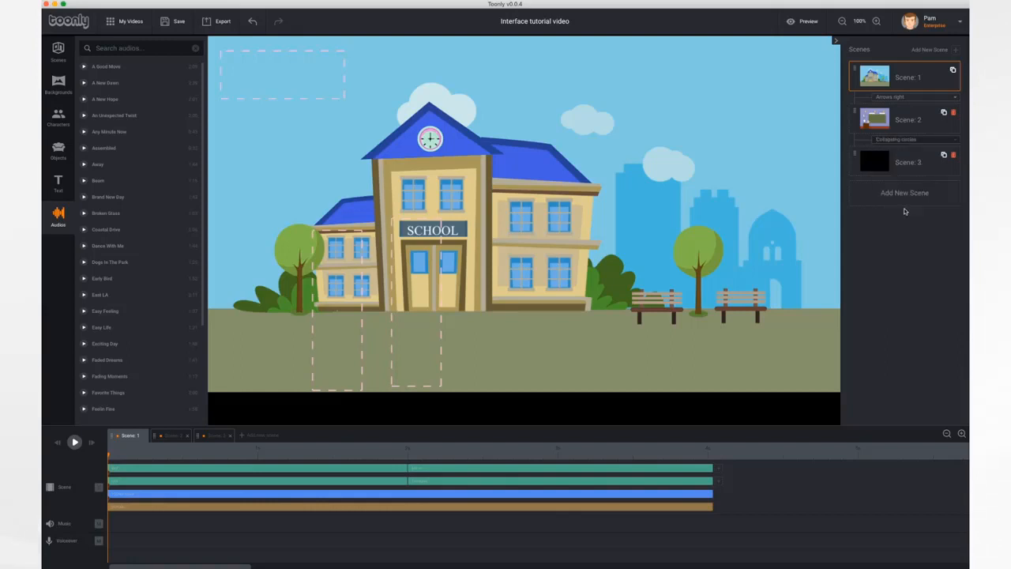
Rename Scene 1 as "Opening" and Scene 2 as "Classroom"
click(933, 77)
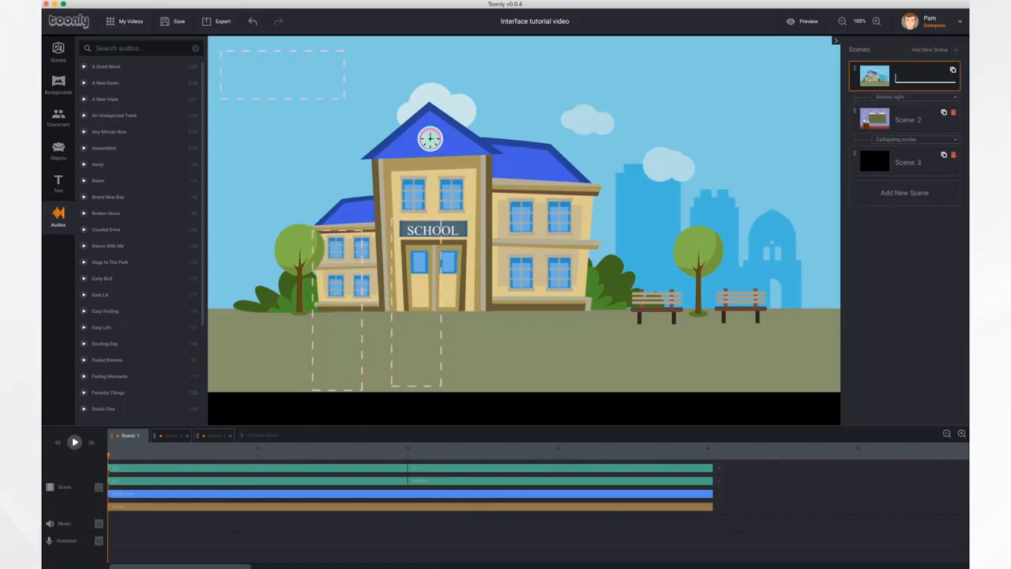
text(cpening)
click(919, 120)
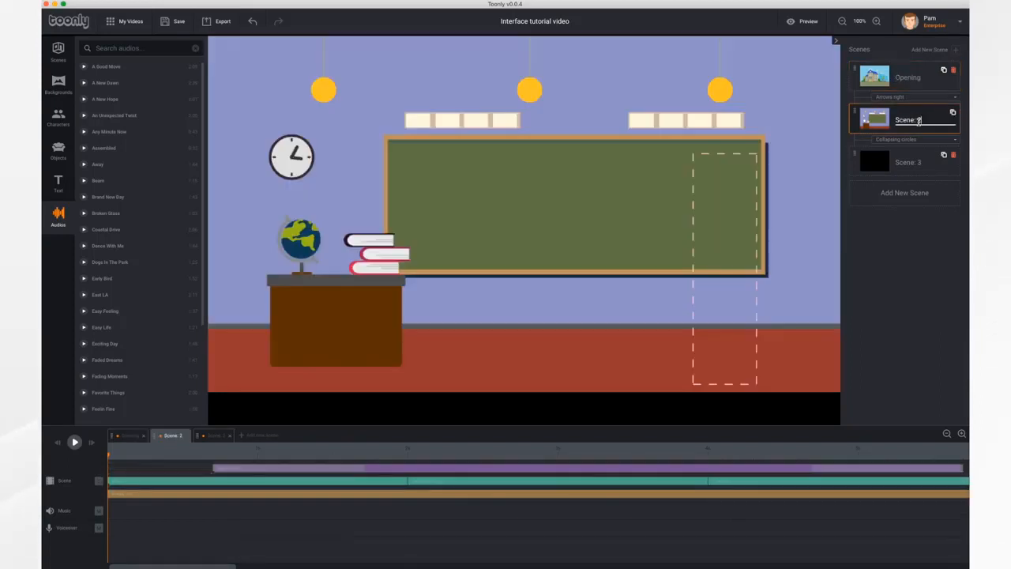
key(BackSpace)
key(BackSpace)
key(BackSpace)
key(BackSpace)
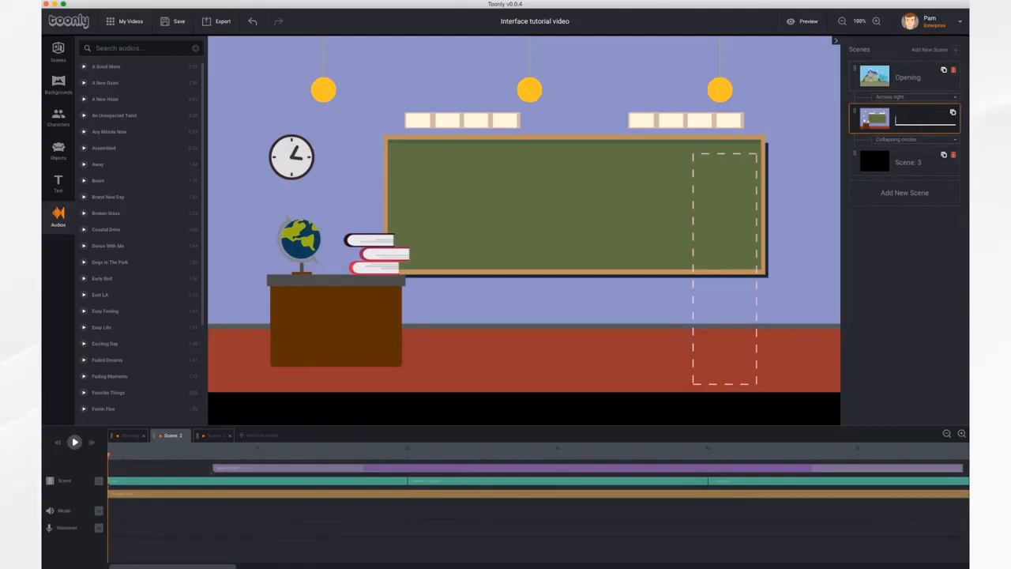
text(Classroo)
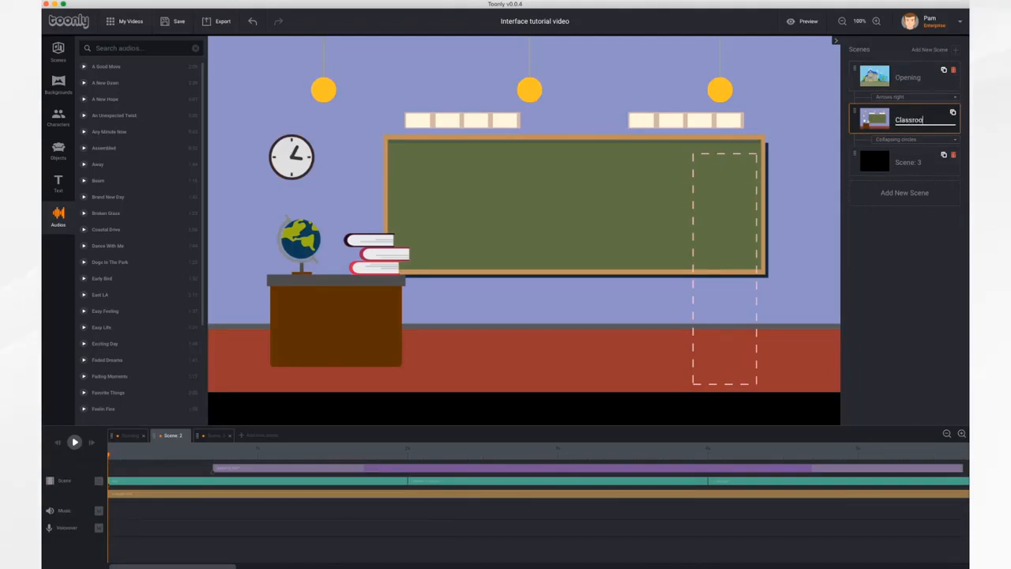
text(m)
Rename Scene 3 as "Closing"
click(909, 162)
key(BackSpace)
key(BackSpace)
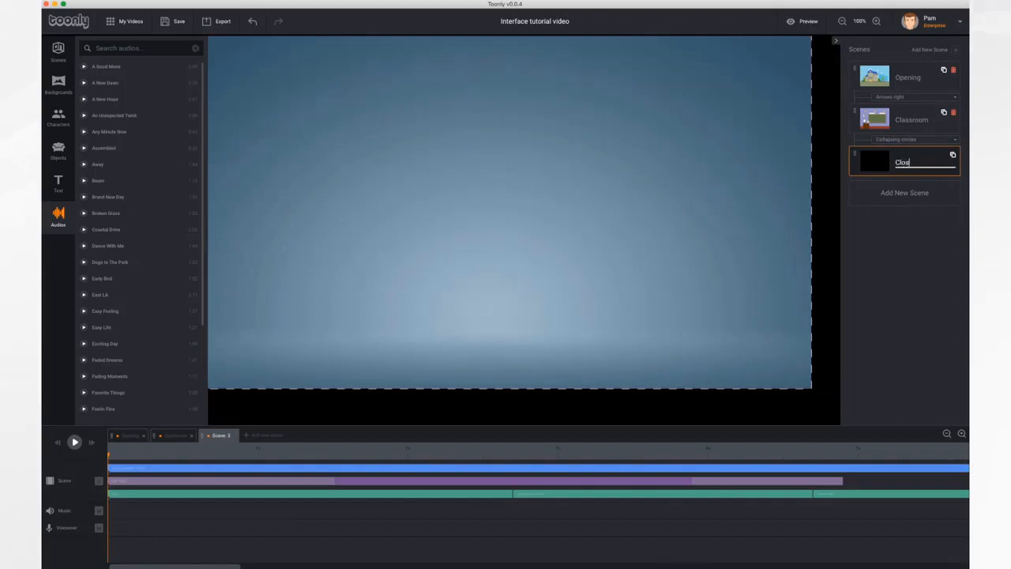
key(Return)
Duplicate the Closing scene, then delete the copy and confirm its removal
click(954, 156)
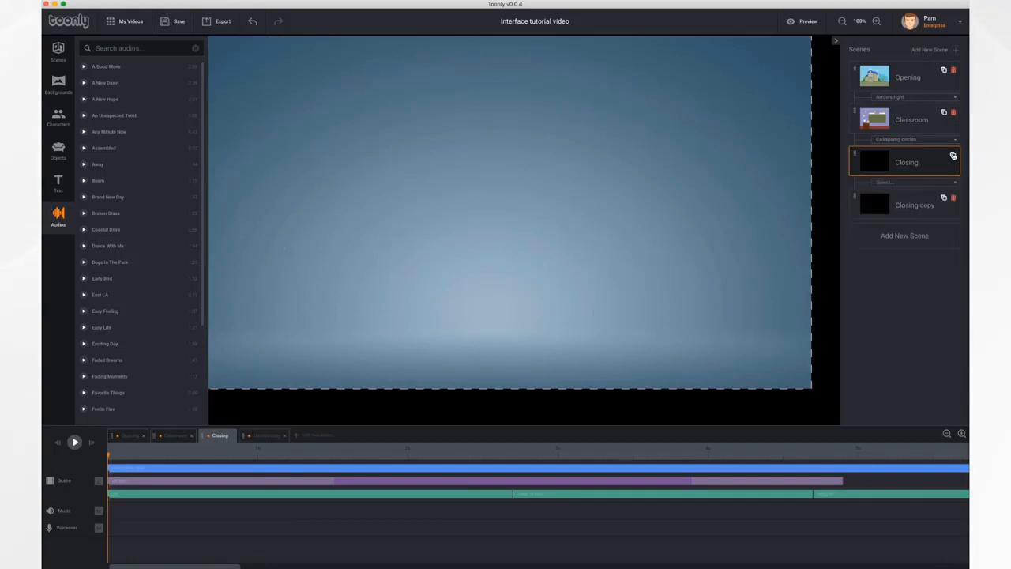
click(955, 201)
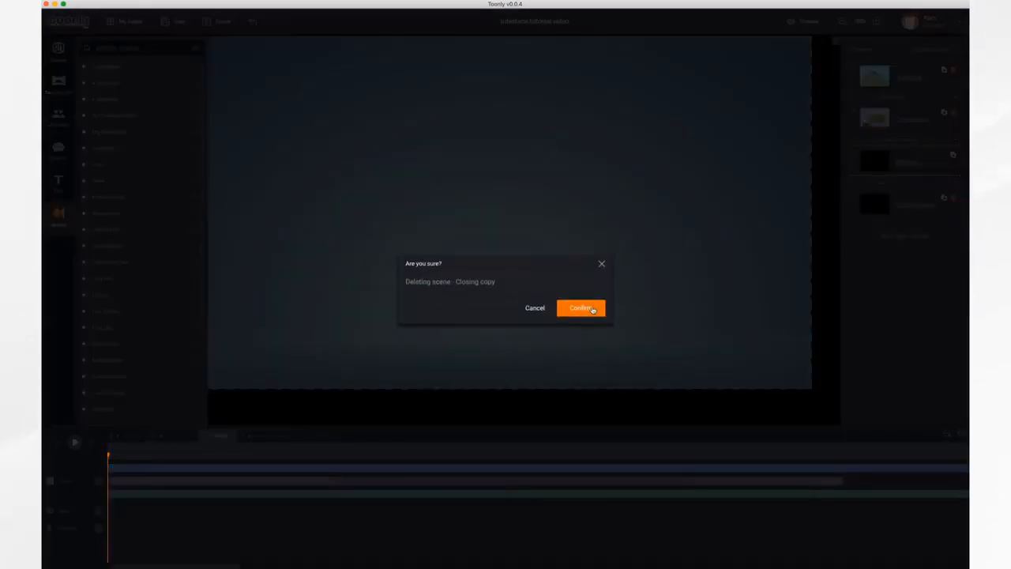
click(593, 309)
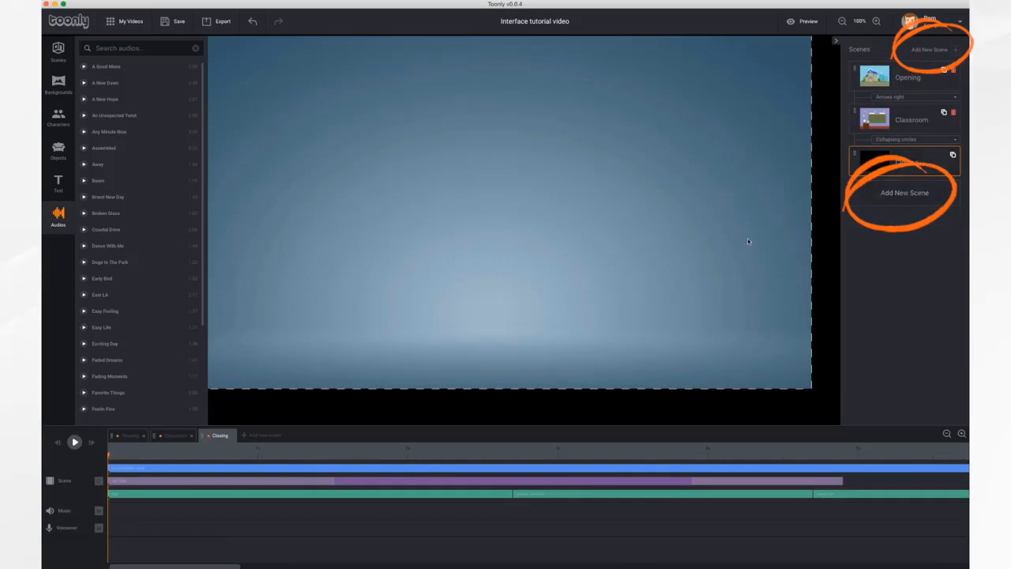
Add a new scene from the timeline and reorder the others as Closing, Classroom, Opening
click(260, 436)
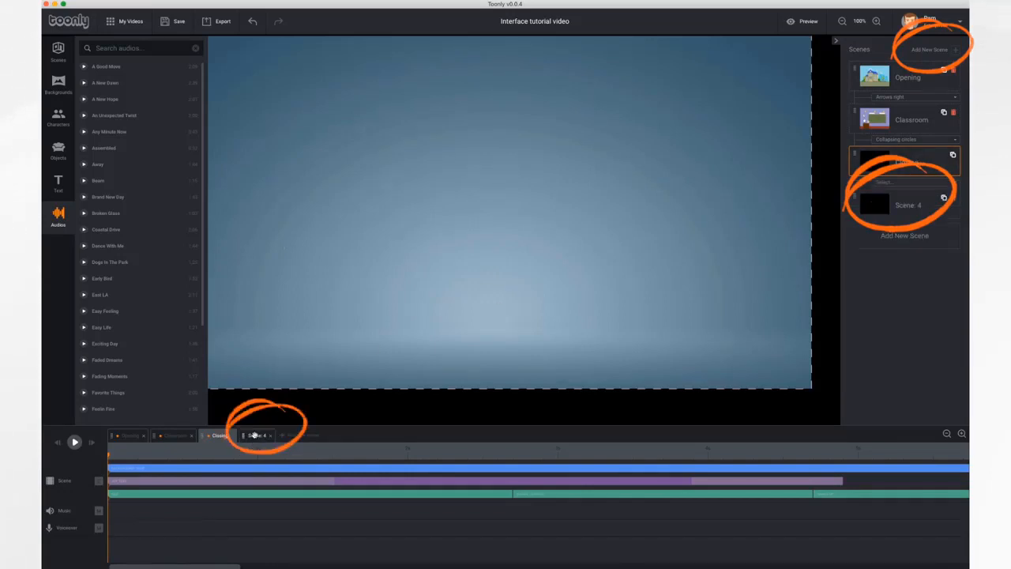
drag(855, 156, 858, 110)
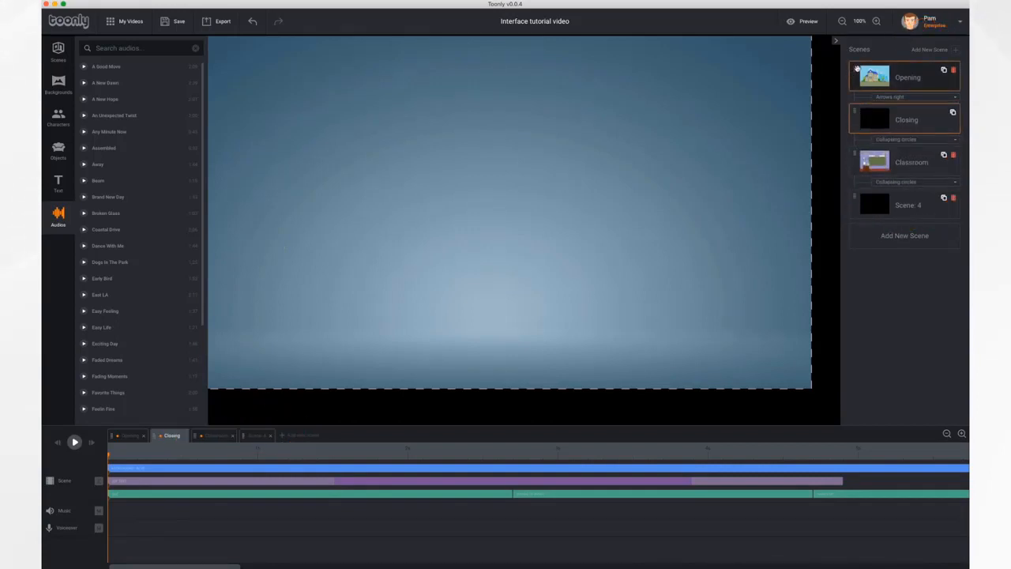
drag(856, 68, 856, 111)
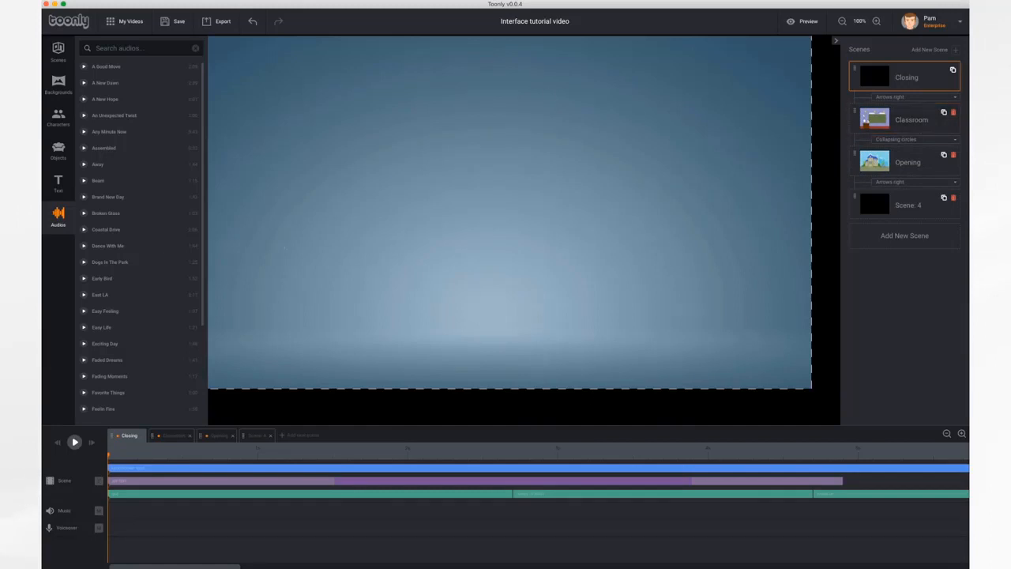
Restore the scene order to Opening, Classroom, Closing from the timeline and delete Scene 4
click(171, 435)
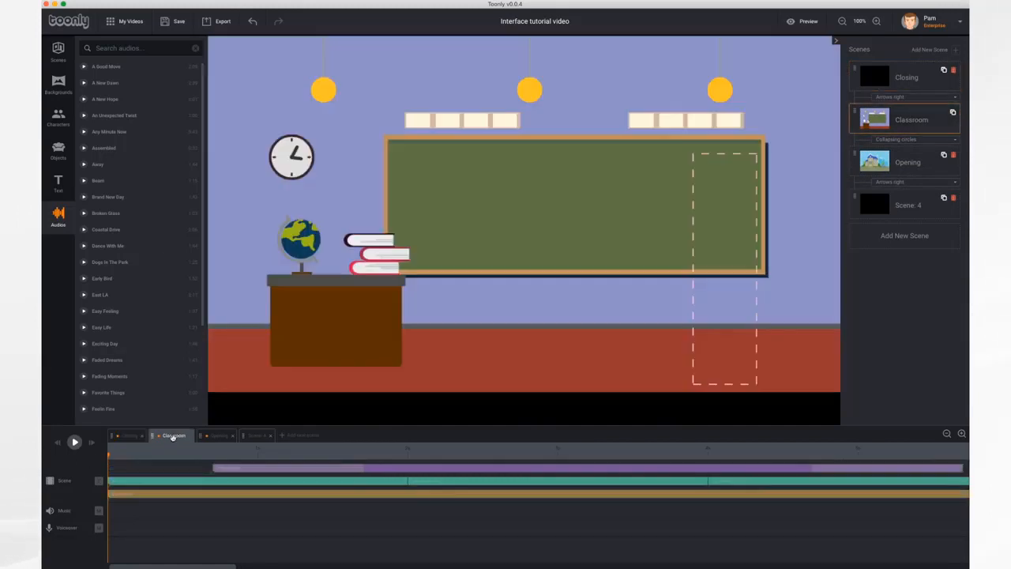
click(219, 435)
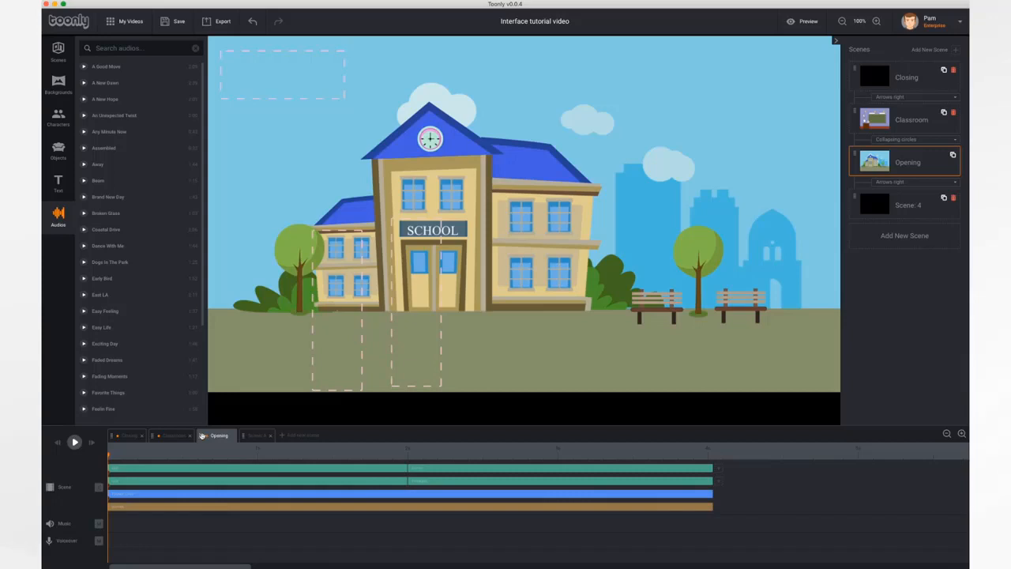
mouse_move(202, 435)
mouse_down()
mouse_move(120, 437)
mouse_move(207, 440)
mouse_up()
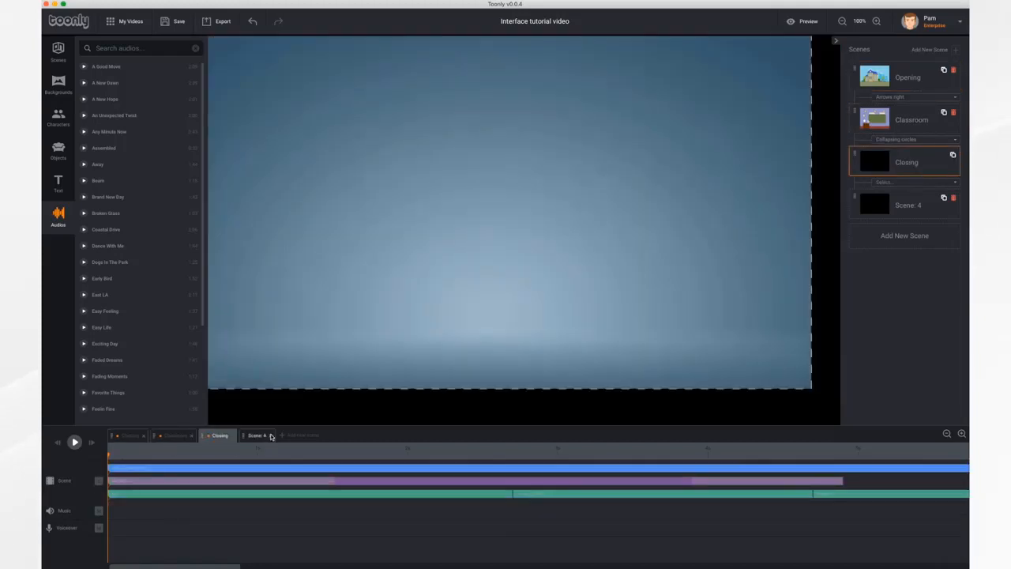
click(271, 436)
click(582, 306)
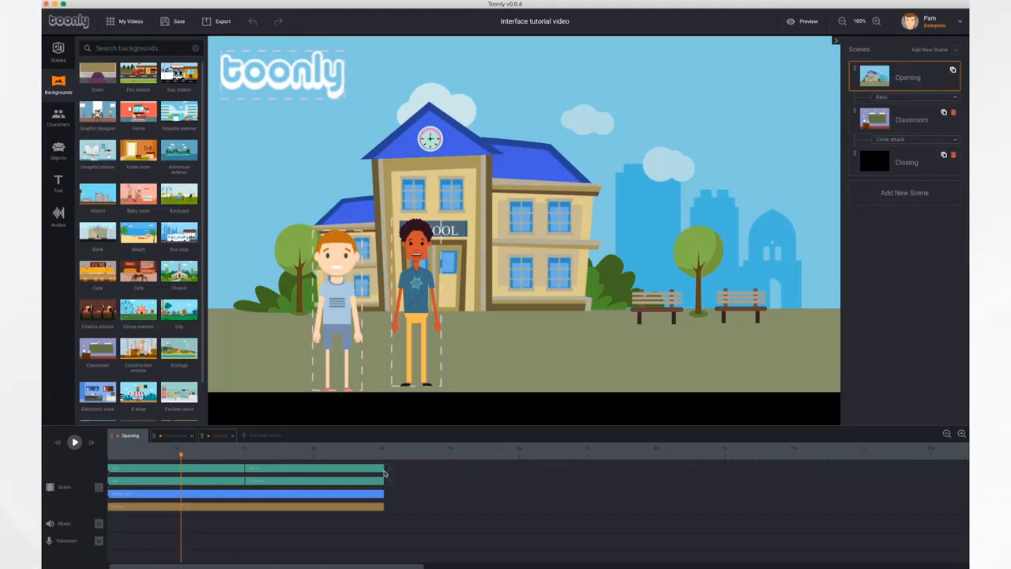
Look over the timelines of the Classroom and Closing scenes
click(173, 436)
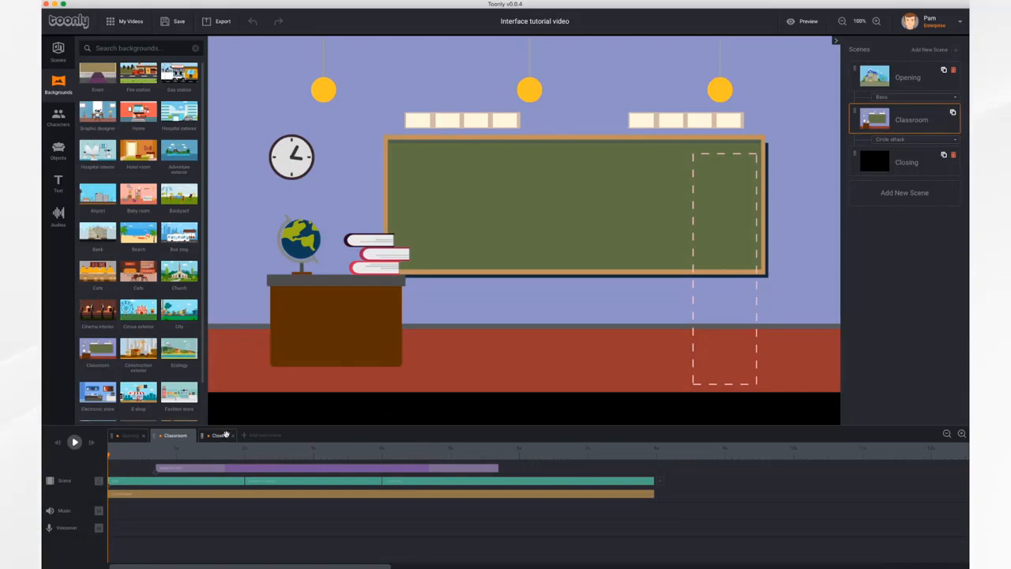
click(218, 436)
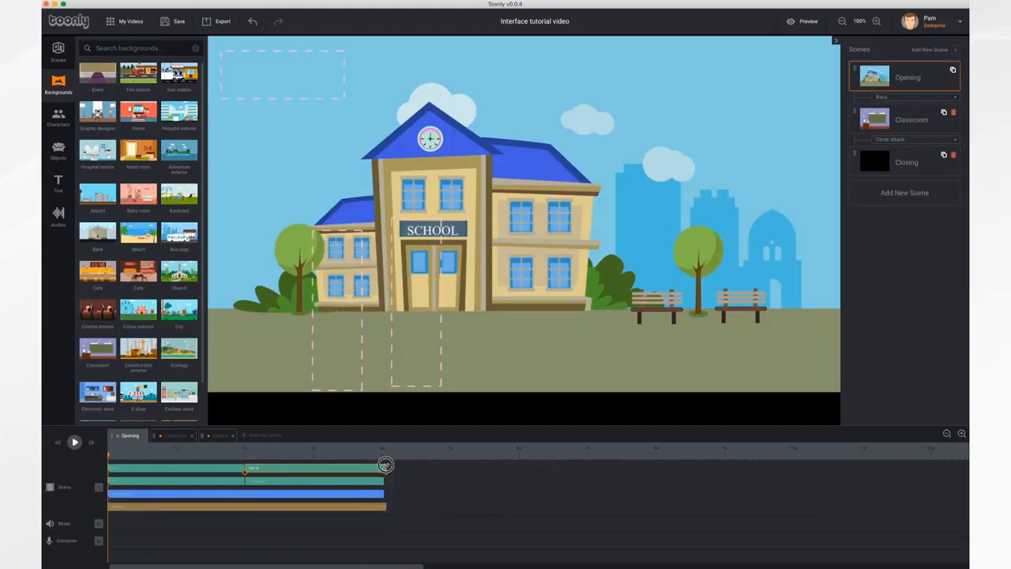
Extend the second clip on the Opening scene's first timeline track to end at about 5 seconds
drag(385, 465, 455, 472)
drag(453, 473, 449, 471)
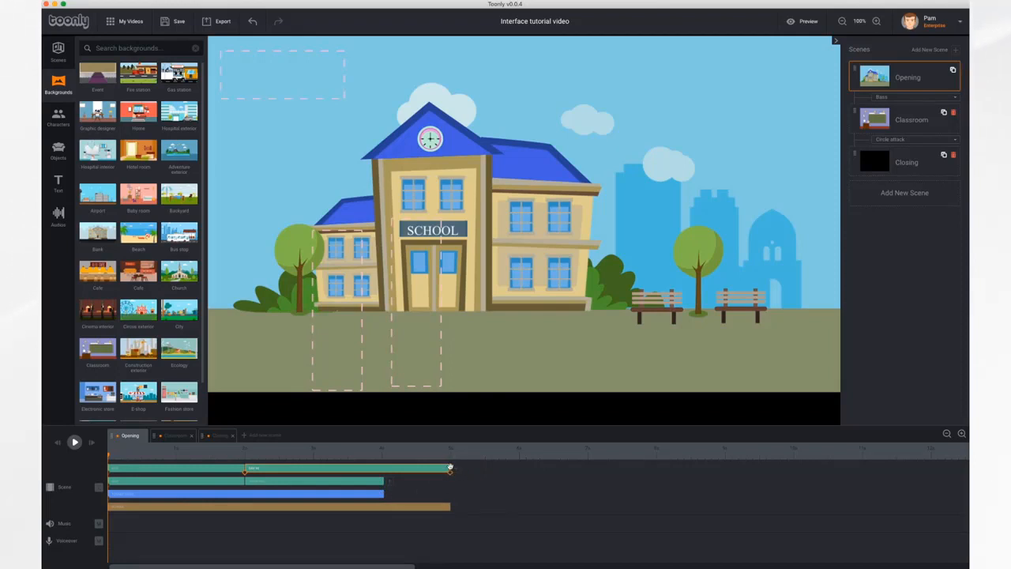
Adjust the Opening scene's timeline tracks to end at about 4.1 seconds and play the scene
click(444, 467)
drag(449, 469, 393, 493)
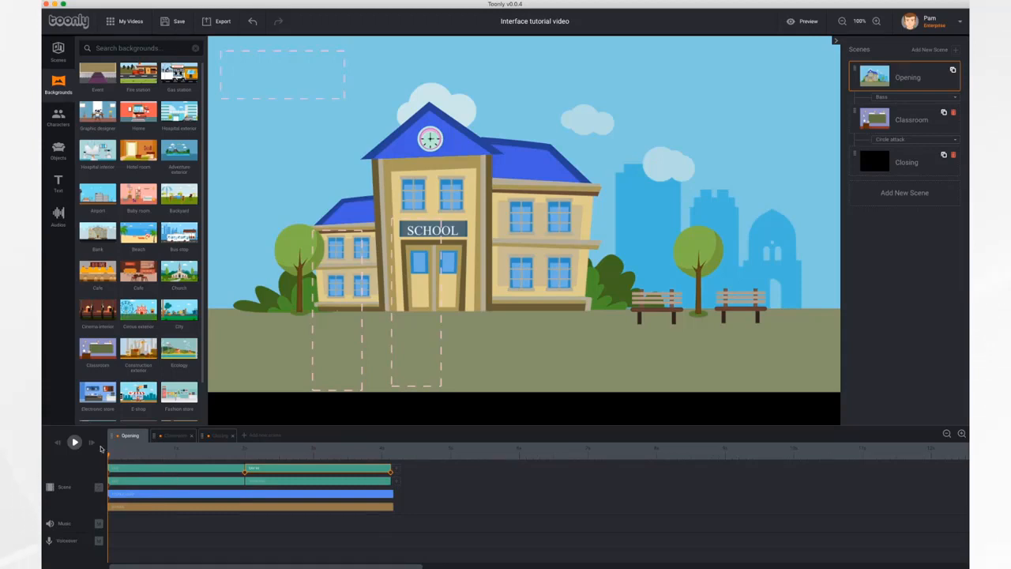
click(75, 442)
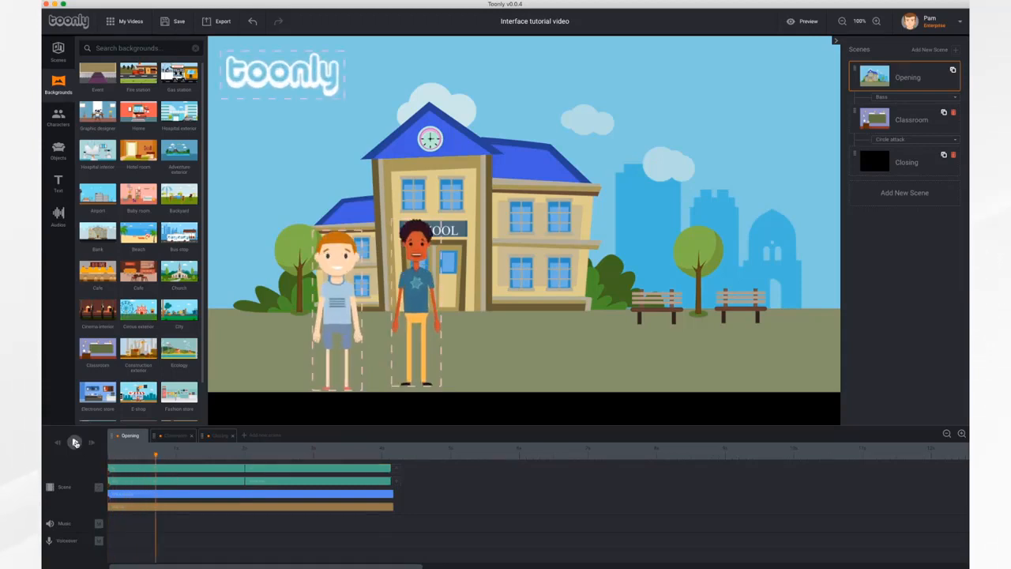
Select the two characters, the Toonly logo and the characters' second clips in turn to match objects with the Opening scene's timeline tracks
click(75, 443)
click(333, 283)
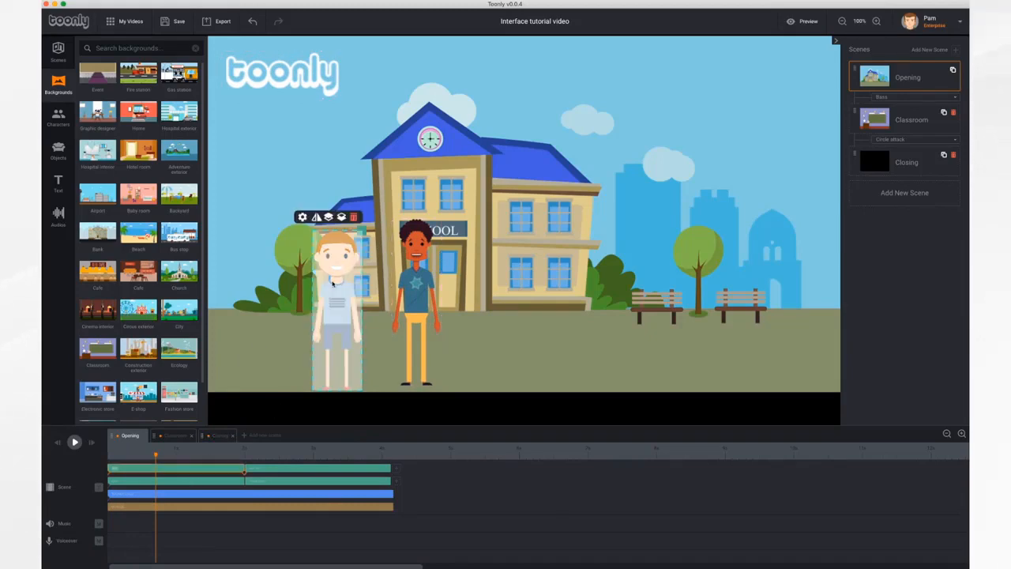
click(411, 280)
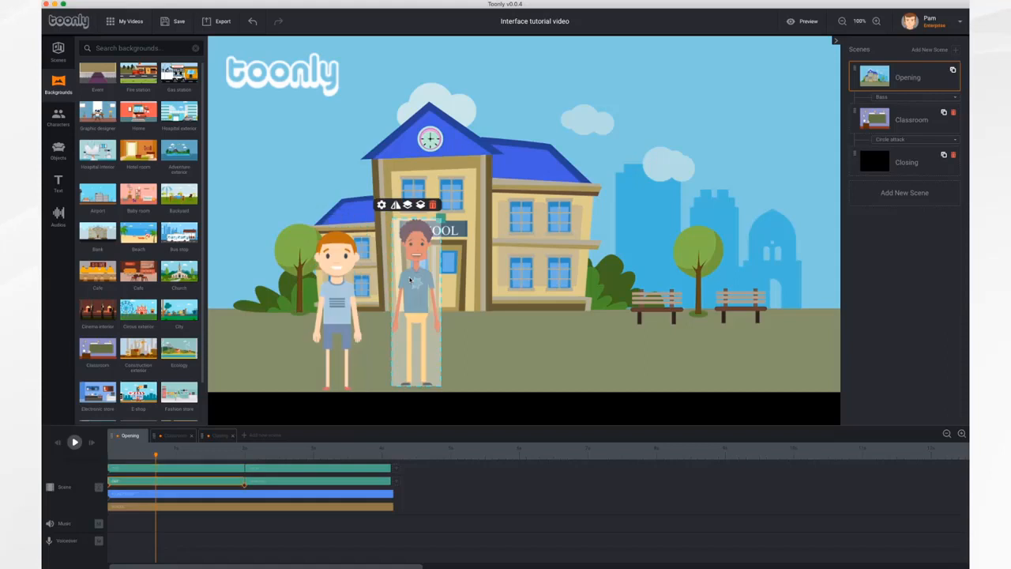
click(184, 495)
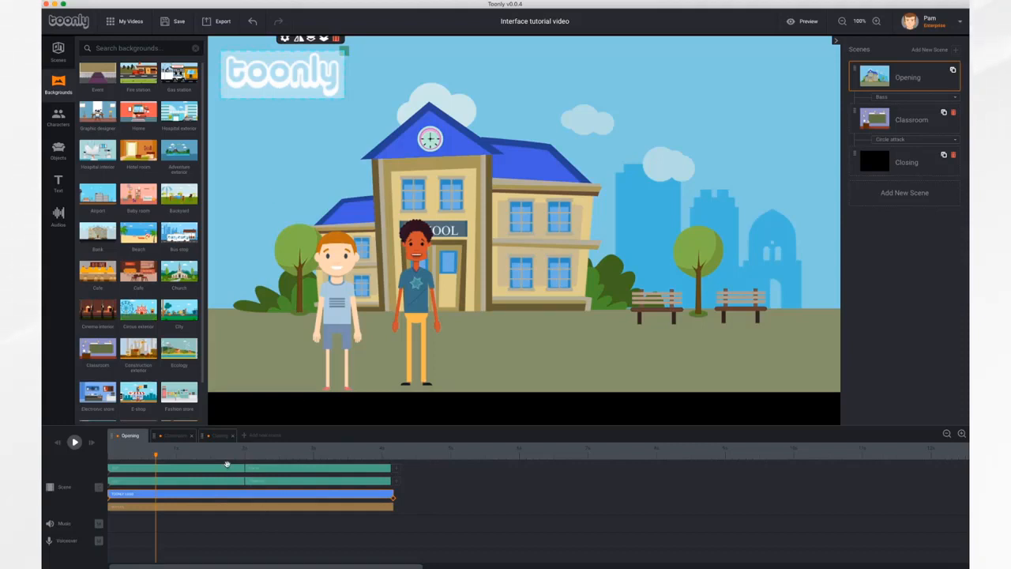
click(261, 484)
click(263, 468)
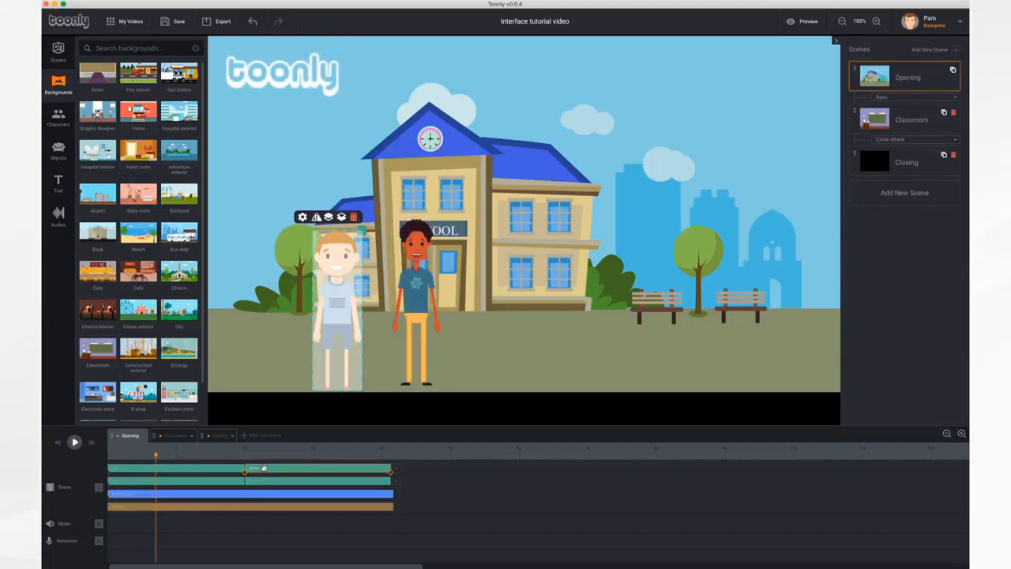
Zoom the Opening scene's timeline out and in to view its clips at different time scales
click(947, 433)
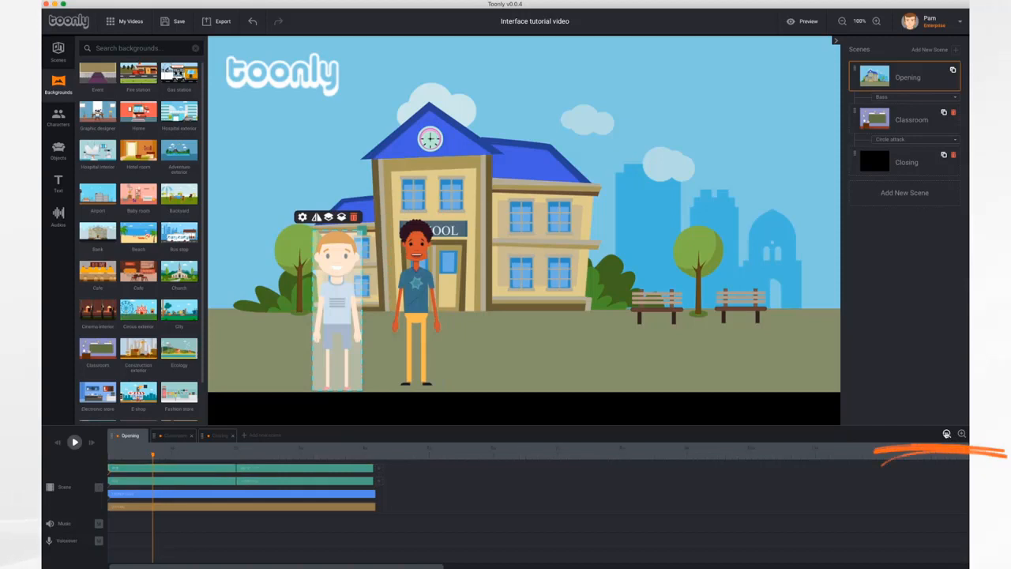
click(946, 433)
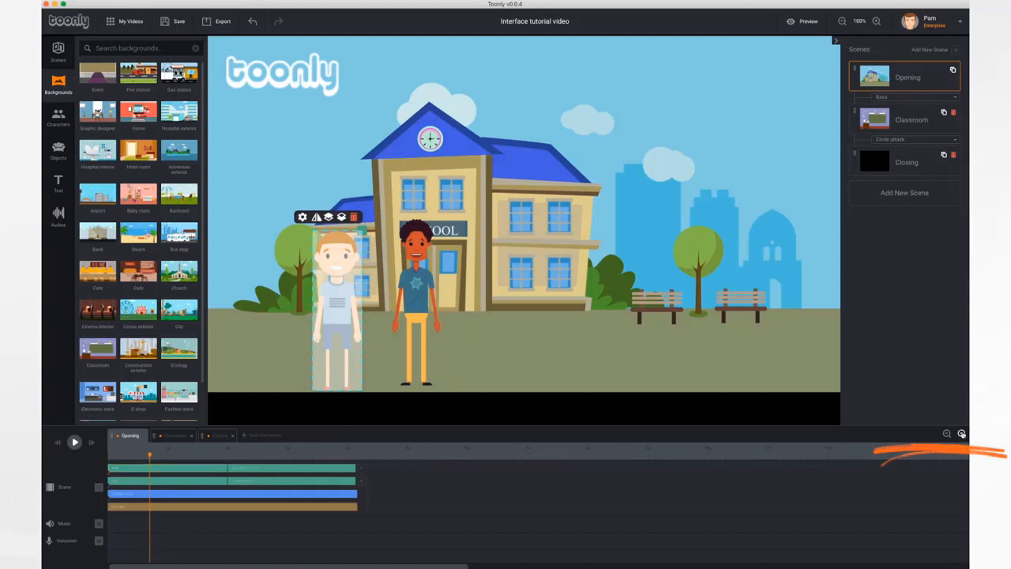
click(962, 434)
click(962, 434)
click(962, 434)
click(962, 434)
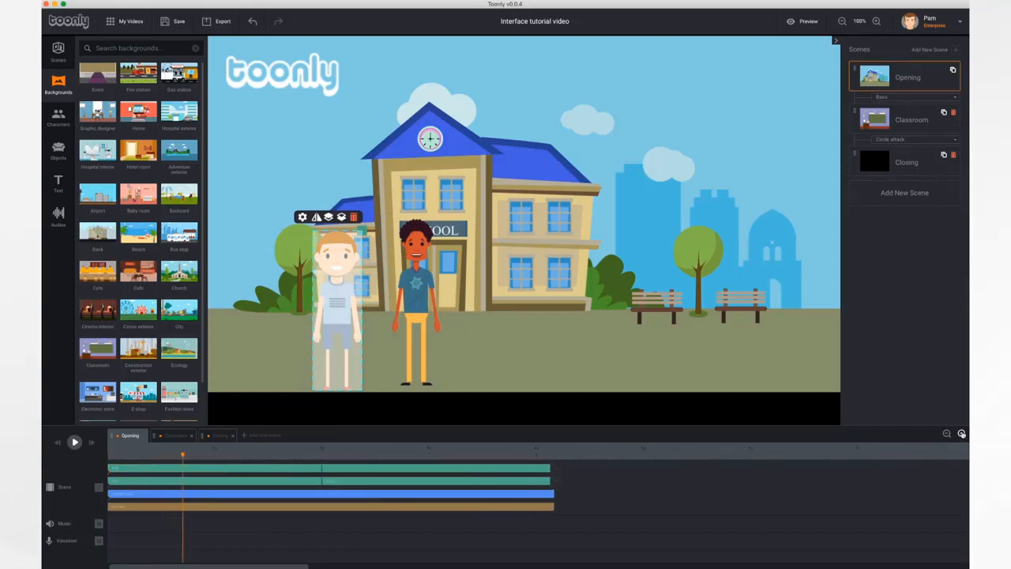
click(961, 434)
click(962, 434)
click(962, 434)
click(962, 434)
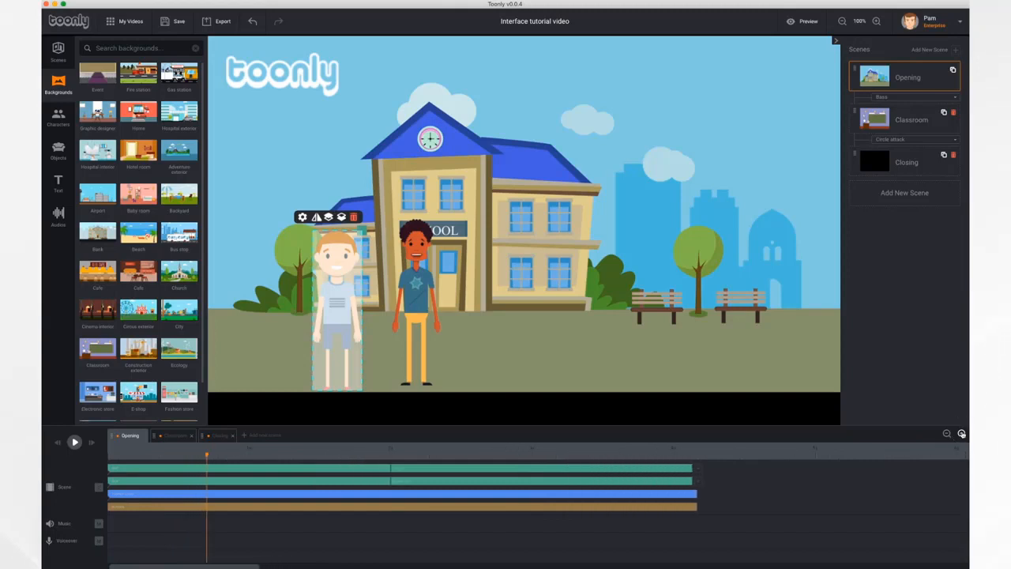
click(947, 434)
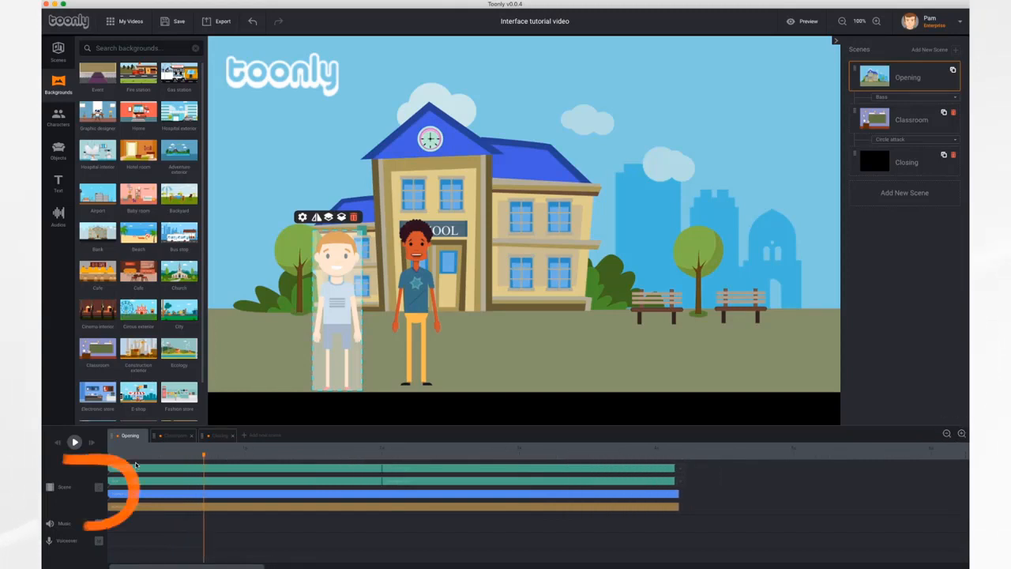
Collapse and expand the Opening scene's tracks on the timeline to compare the compact and detailed views
click(99, 490)
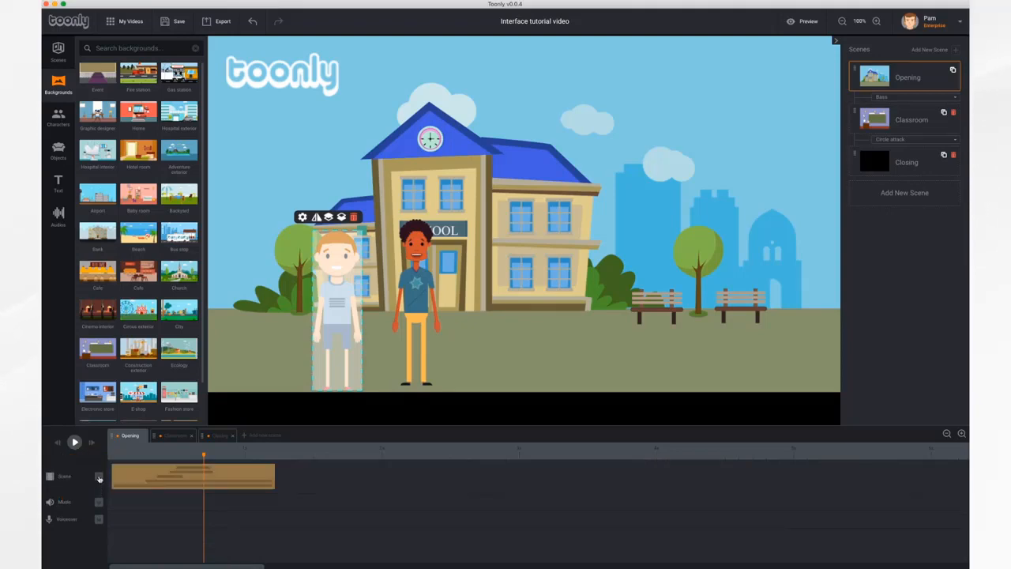
click(99, 479)
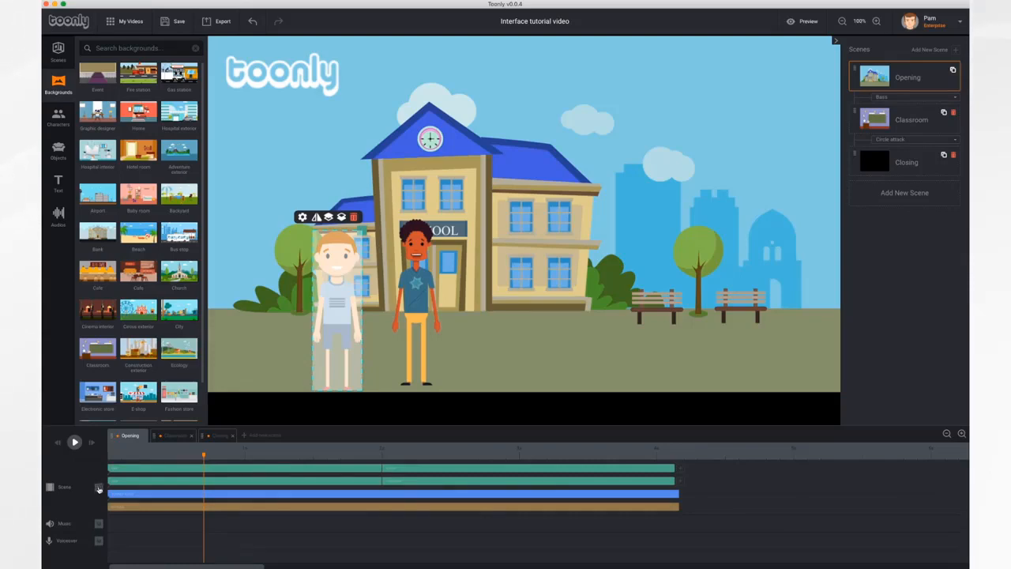
click(98, 489)
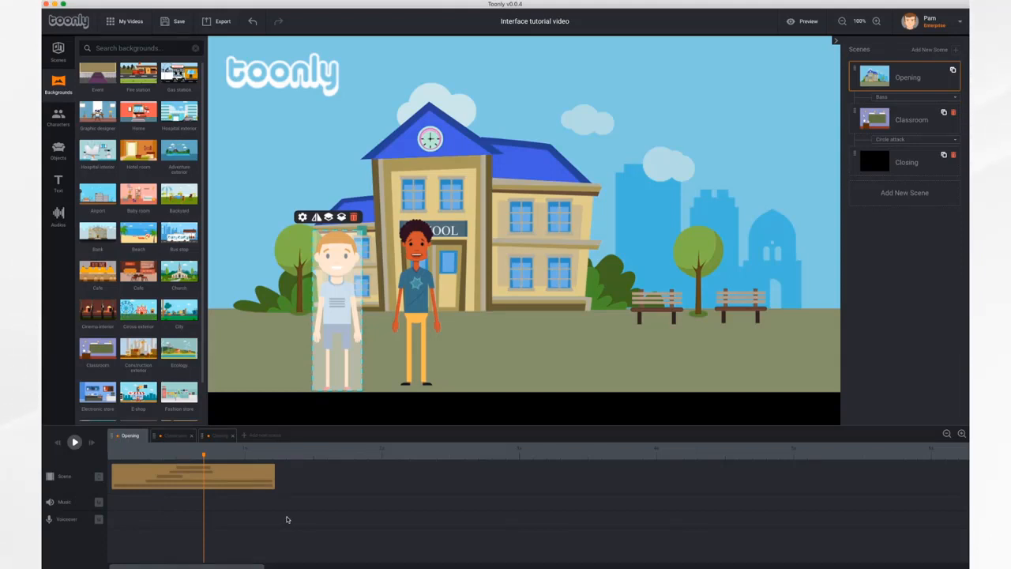
click(99, 477)
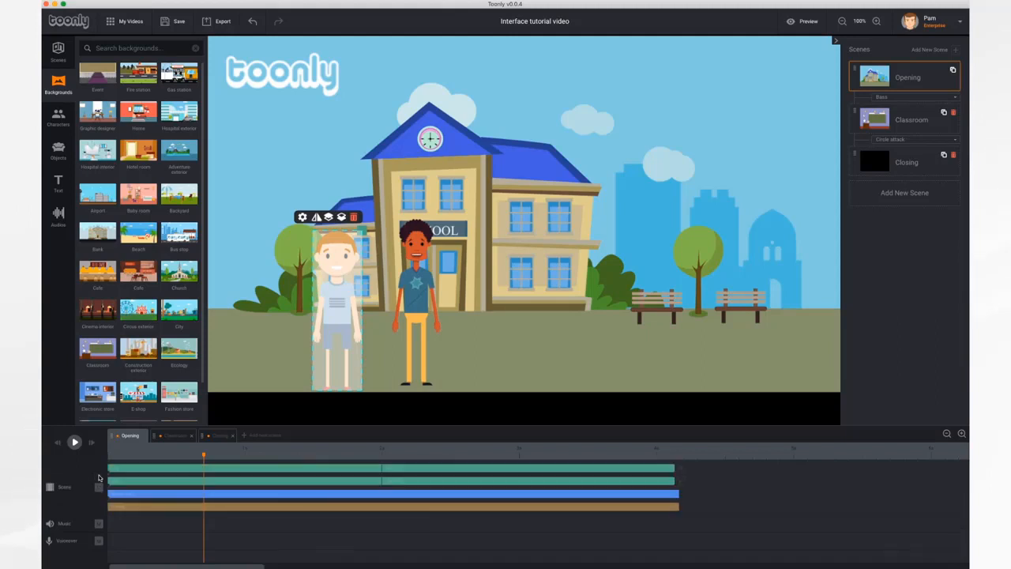
click(99, 478)
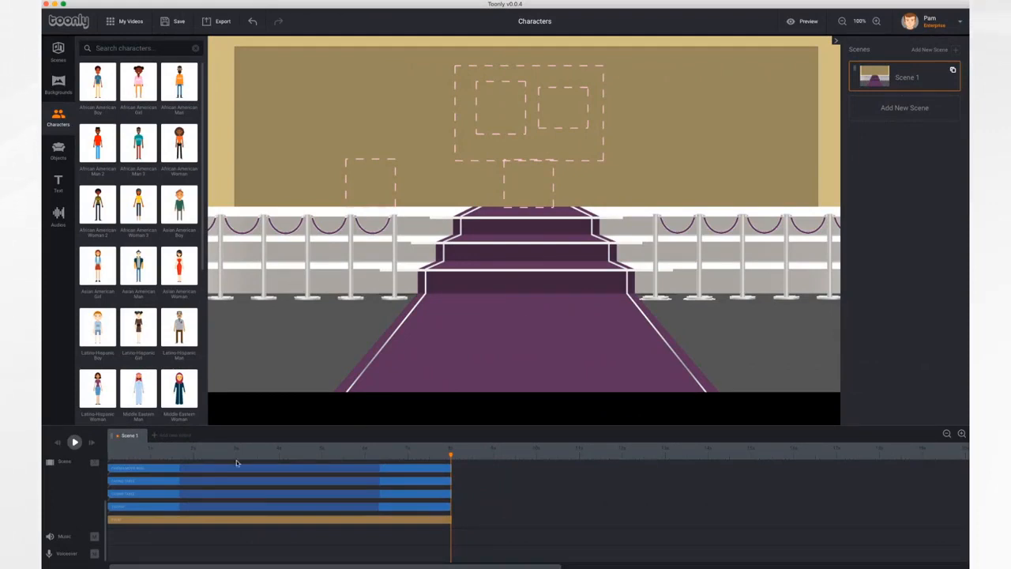
Play Scene 1 of the Characters project from the beginning and pause it near 7 seconds
click(57, 444)
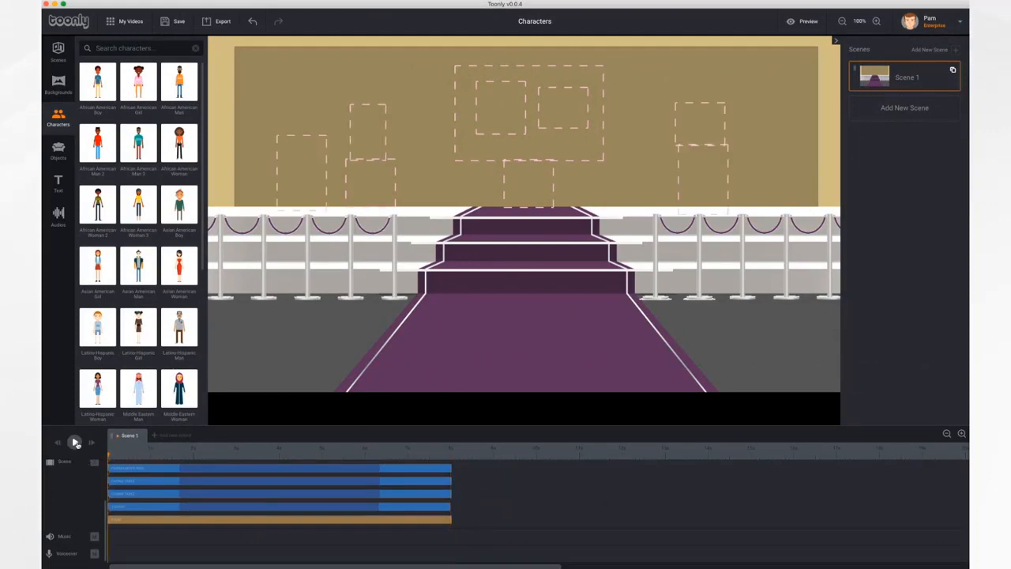
click(73, 444)
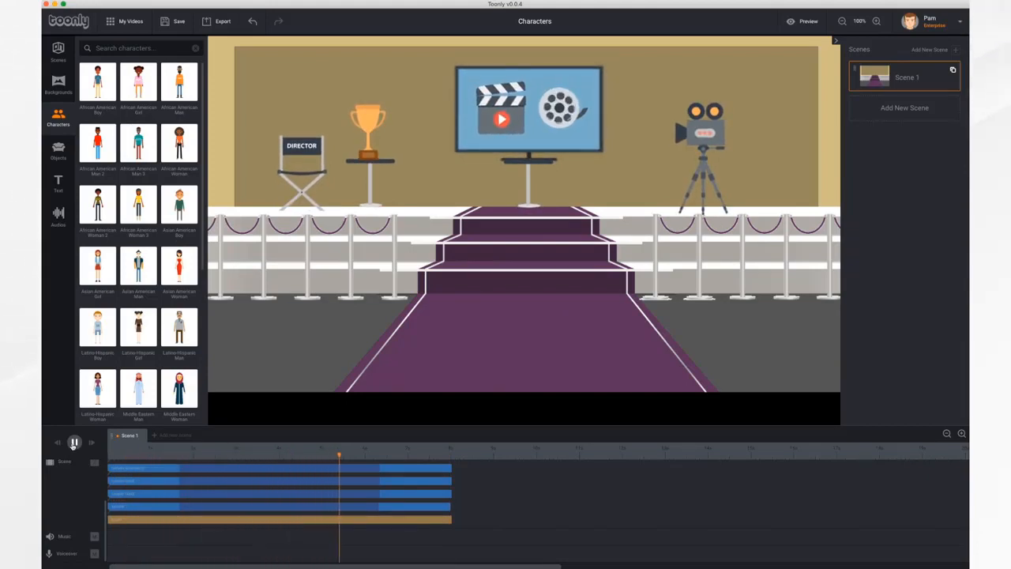
click(74, 443)
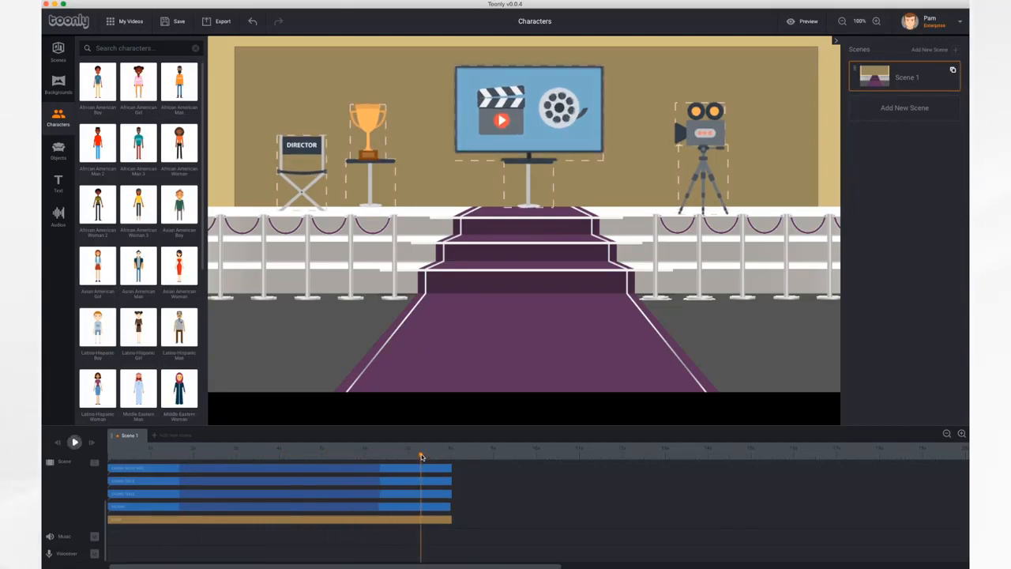
Add the Asian American Woman character beside the purple carpet's left edge in Scene 1, starting at about 1 second
drag(421, 457, 150, 458)
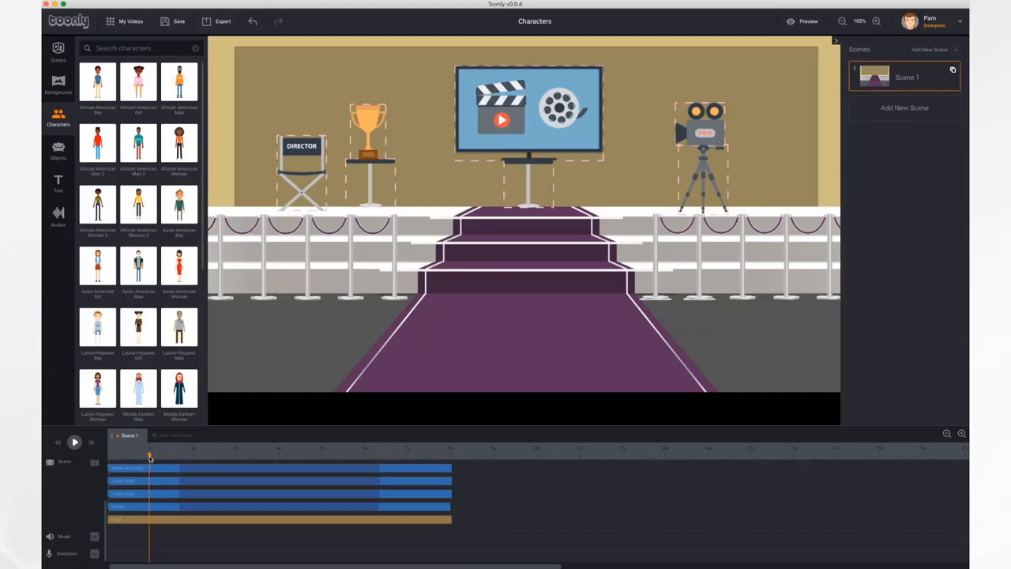
click(58, 118)
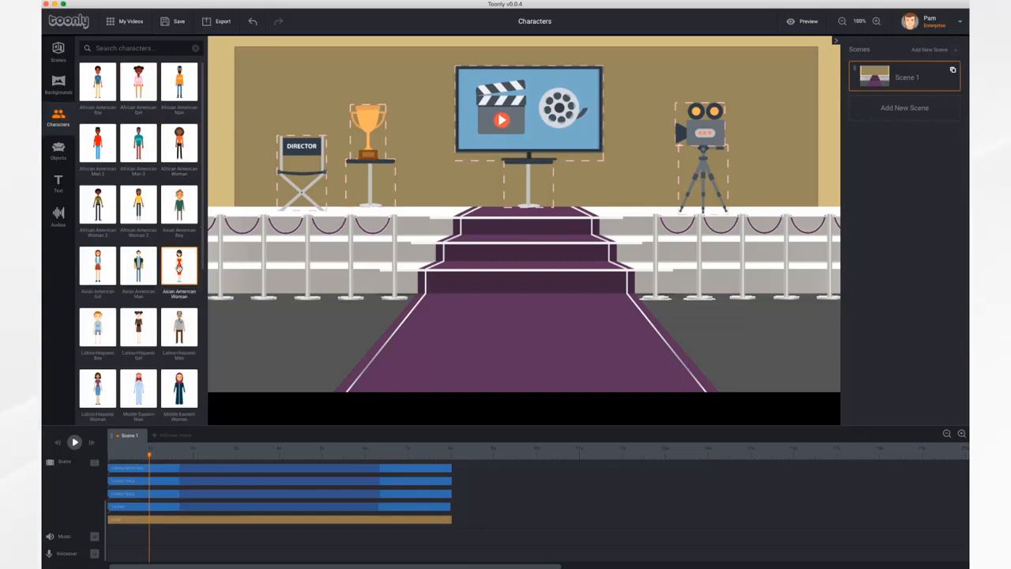
drag(178, 268, 408, 274)
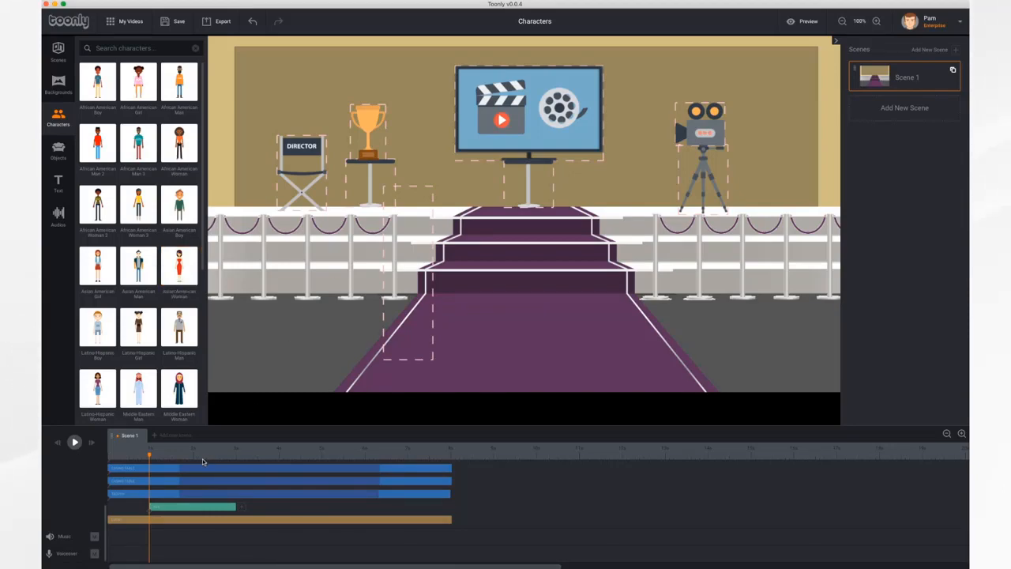
Play the scene to preview the woman's entrance and exit, and inspect her clip with the playhead at about 2 seconds
click(75, 442)
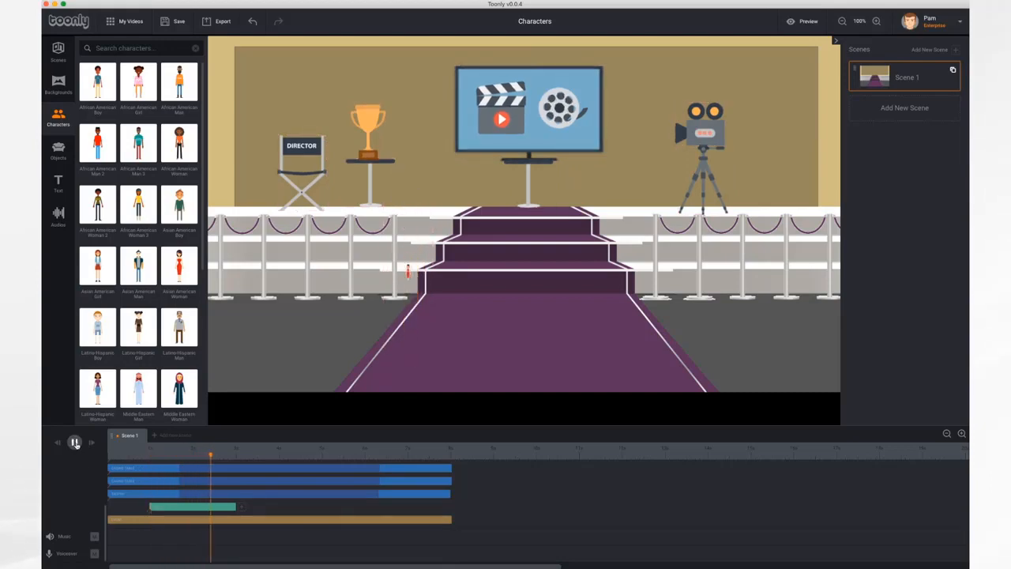
click(75, 442)
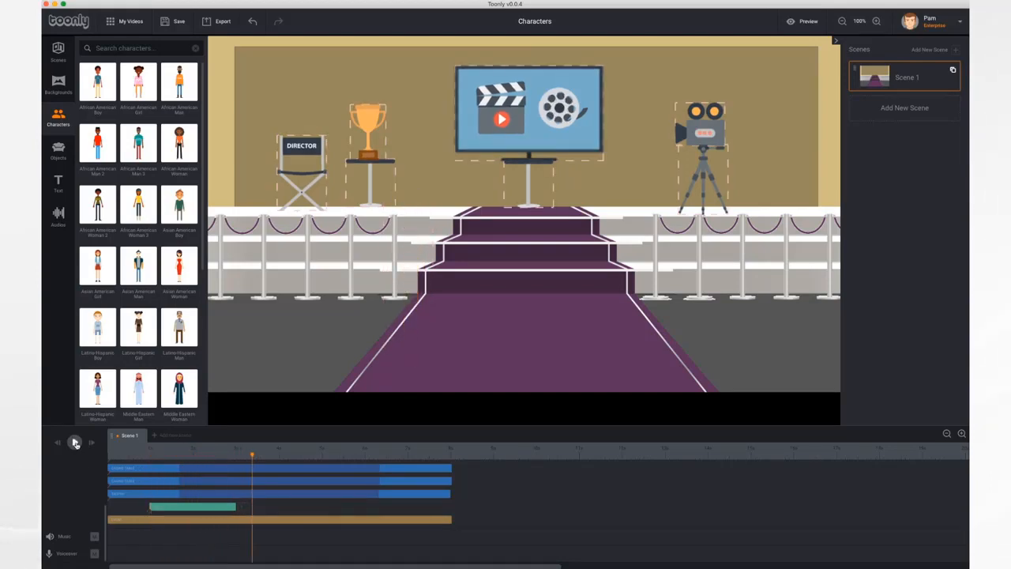
click(227, 509)
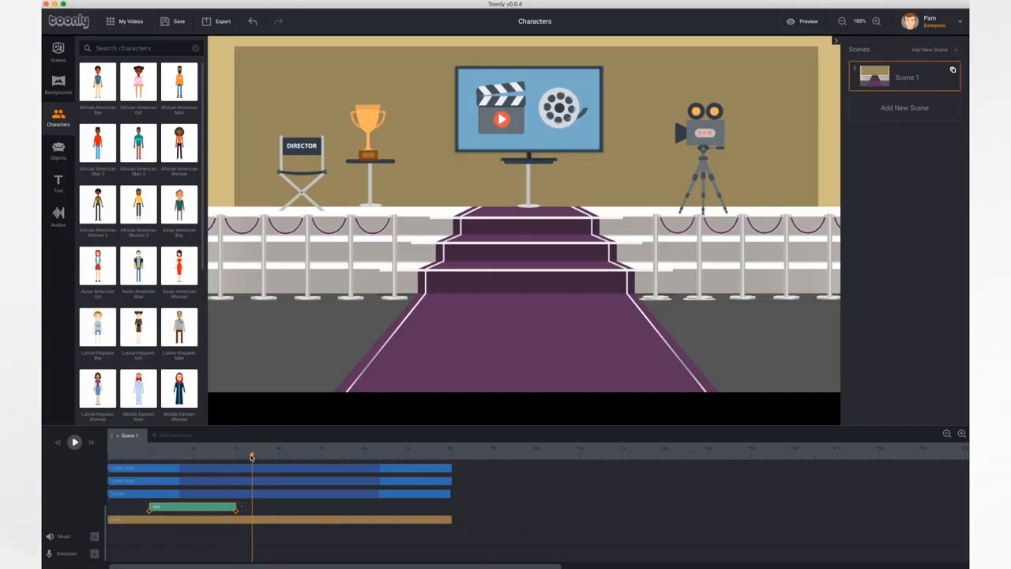
drag(251, 457, 194, 456)
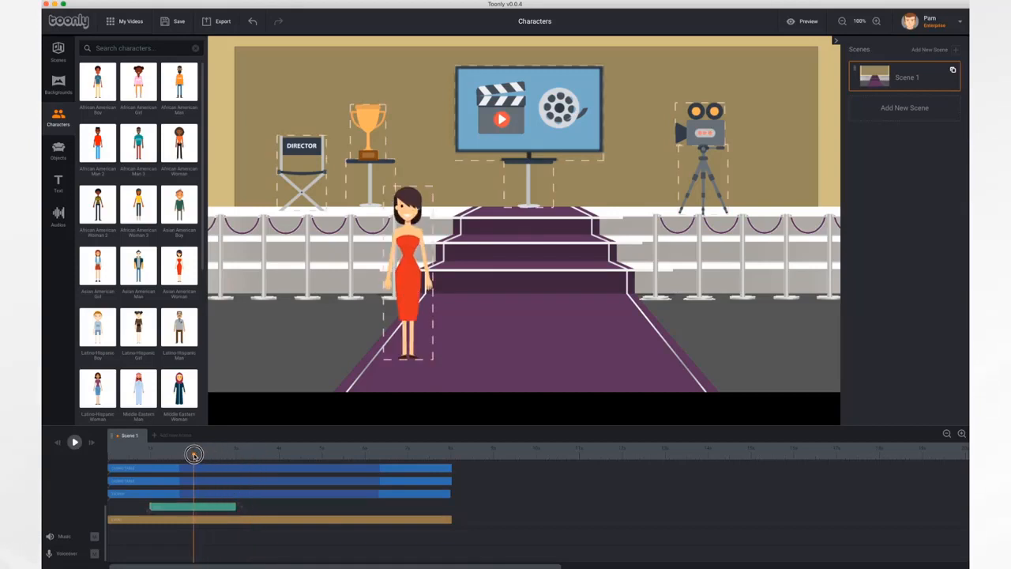
click(235, 508)
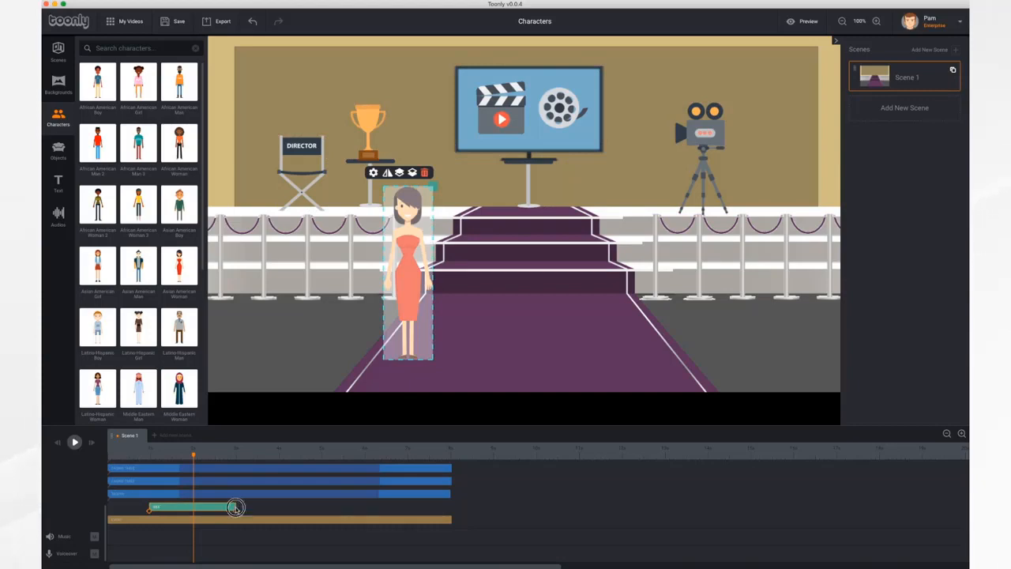
mouse_move(235, 509)
mouse_down()
mouse_move(362, 512)
mouse_move(192, 509)
mouse_move(288, 512)
mouse_move(235, 512)
mouse_up()
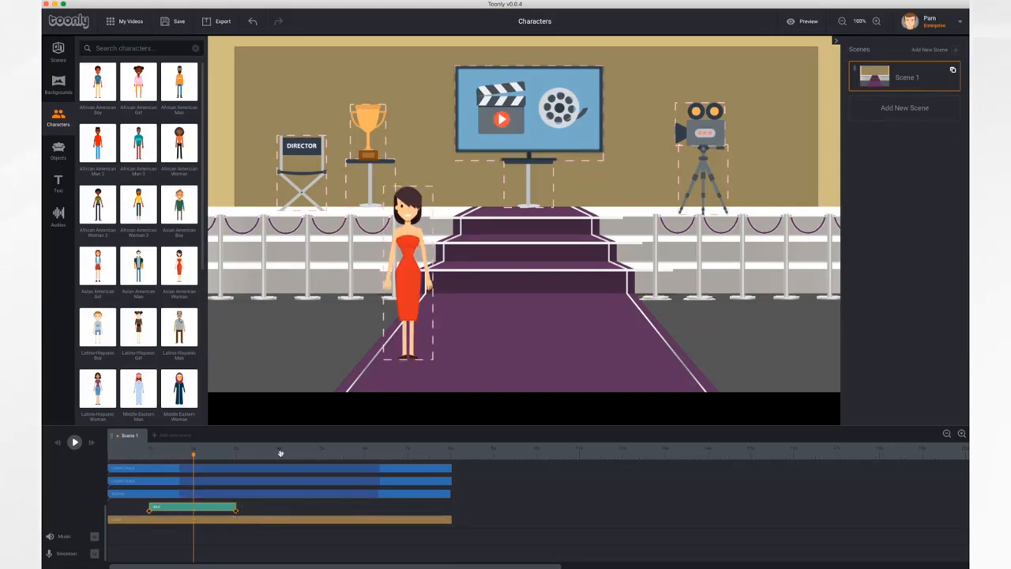
Enlarge the woman, move her slightly closer to the purple carpet's stairs and play the scene
click(407, 254)
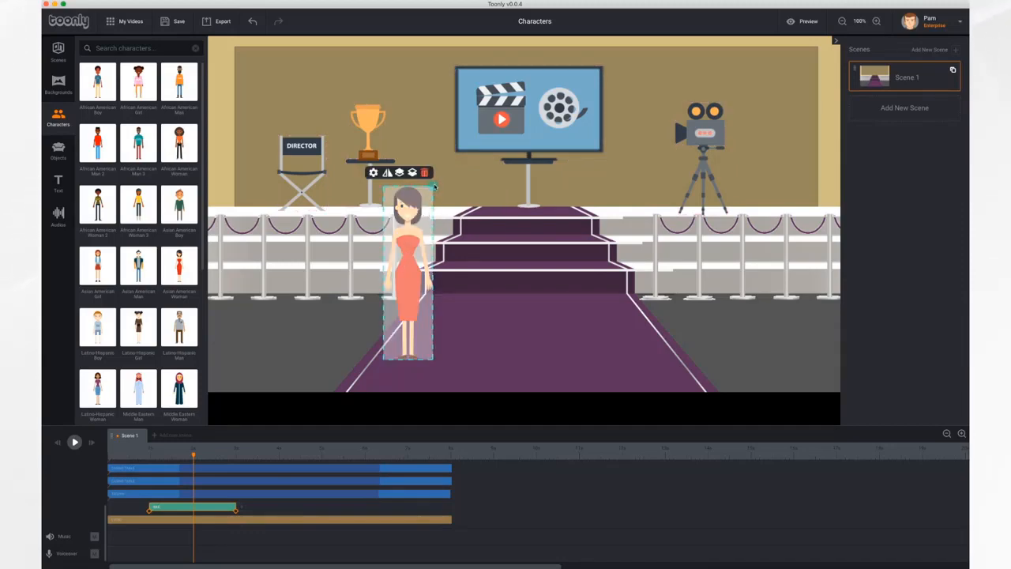
drag(433, 188, 470, 150)
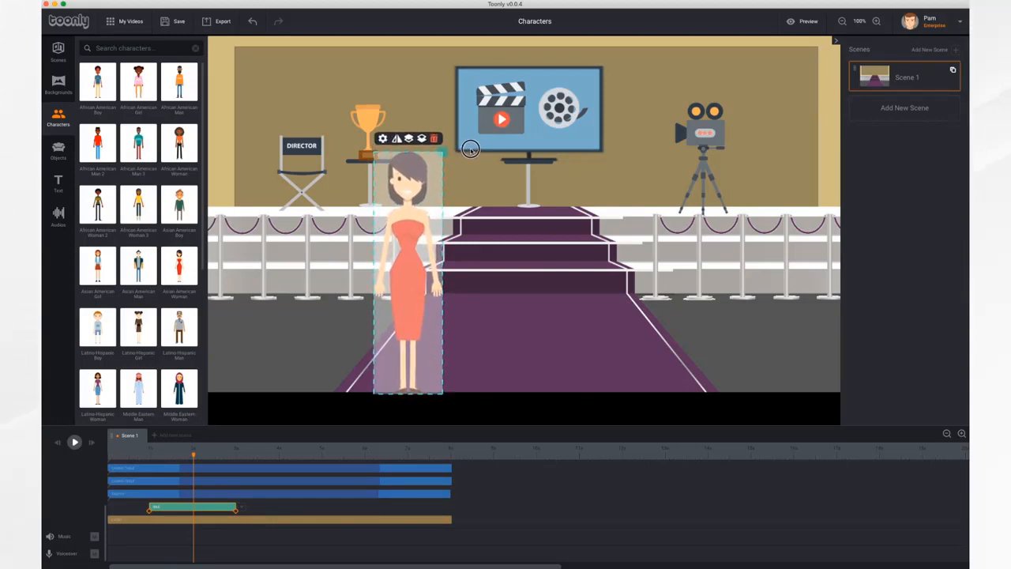
drag(403, 231, 398, 209)
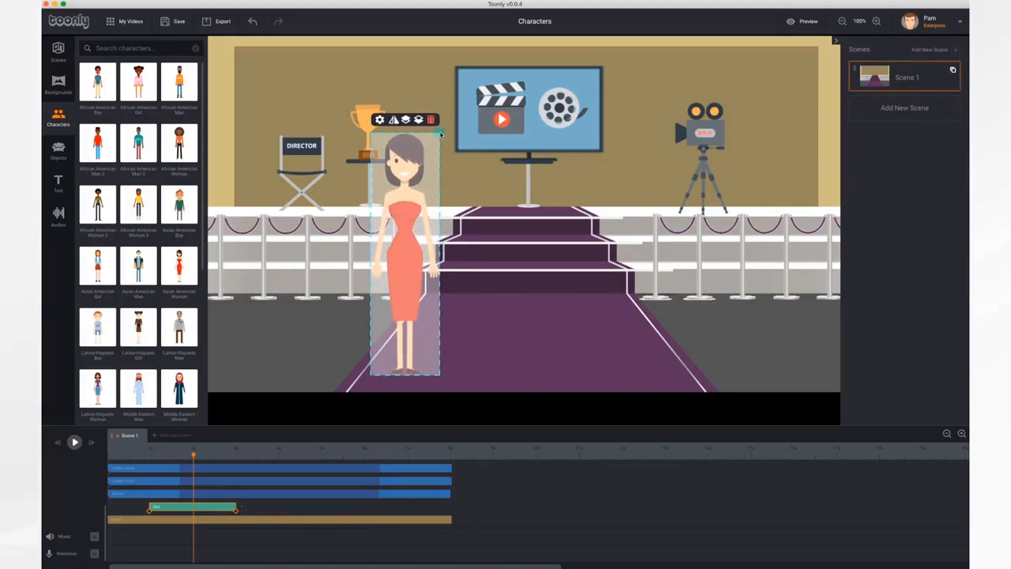
drag(441, 135, 438, 139)
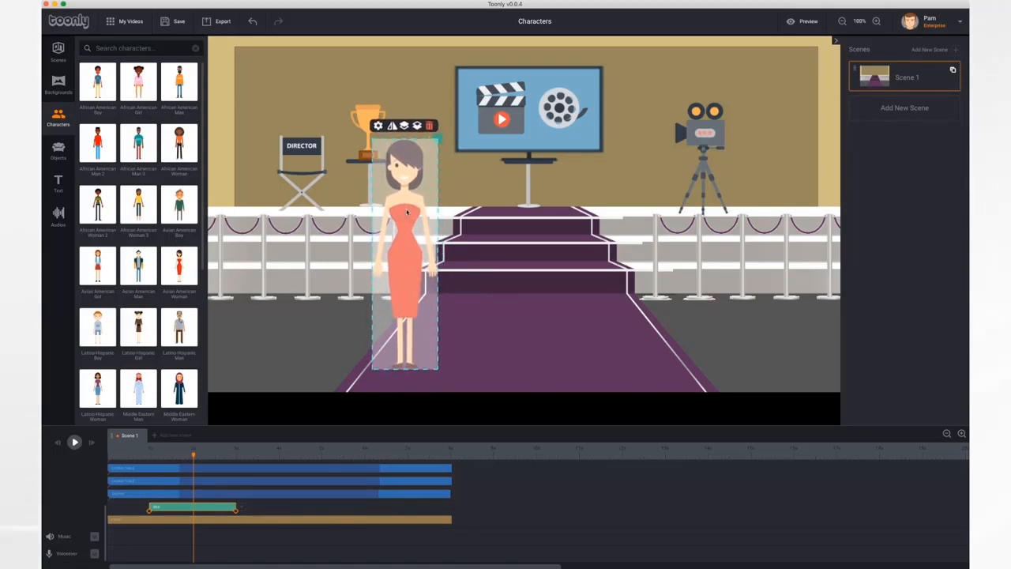
mouse_move(407, 212)
mouse_down()
mouse_move(438, 212)
mouse_move(403, 212)
mouse_move(425, 204)
mouse_up()
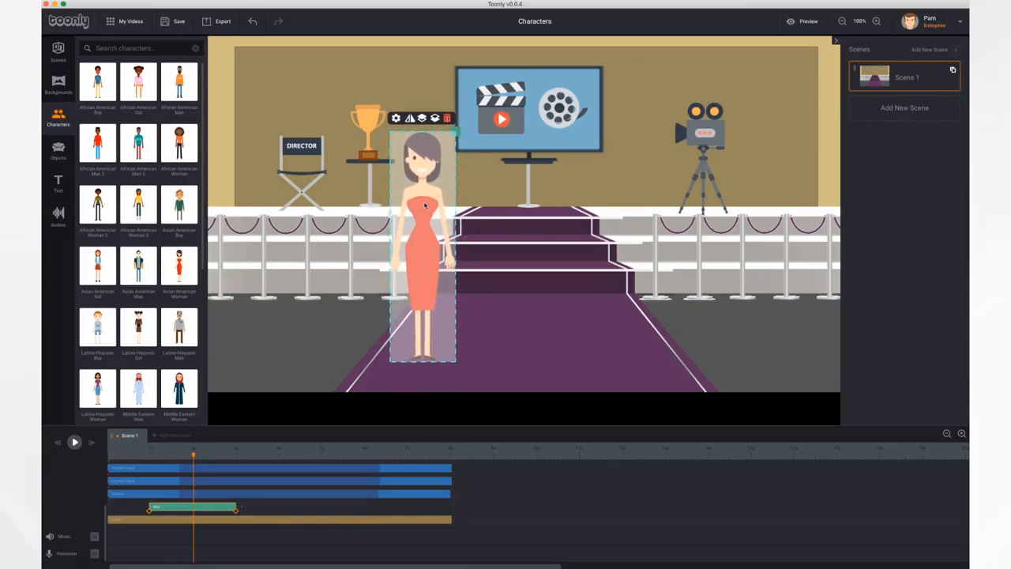
click(75, 443)
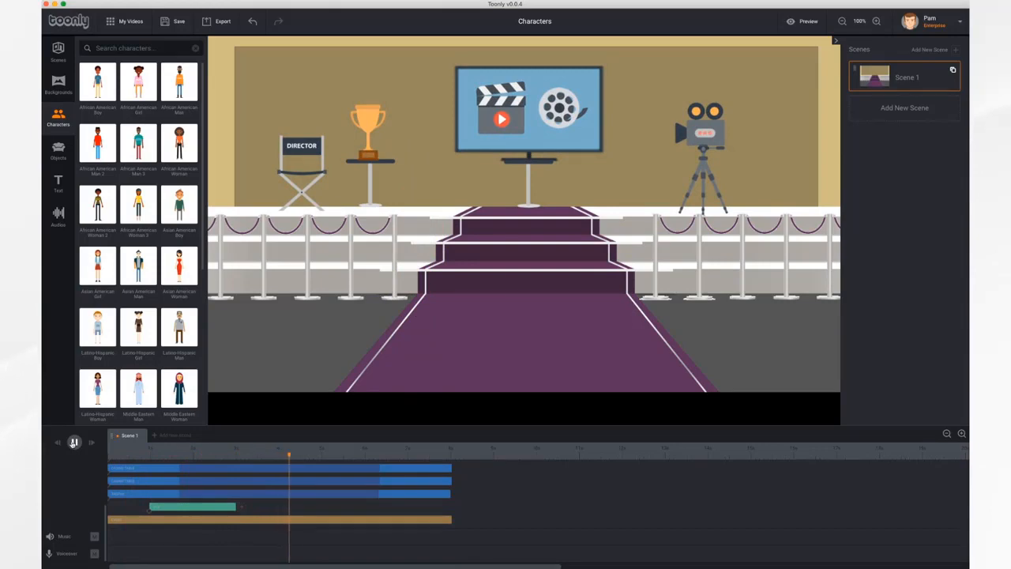
click(73, 443)
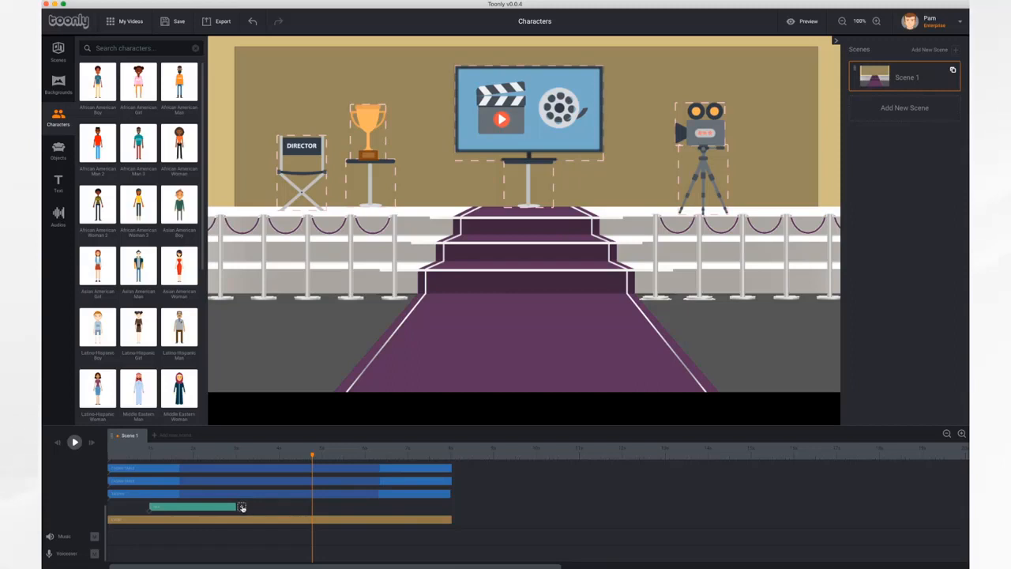
Examine the animation types and In Effect options available for a second animation on the woman's clip
click(242, 507)
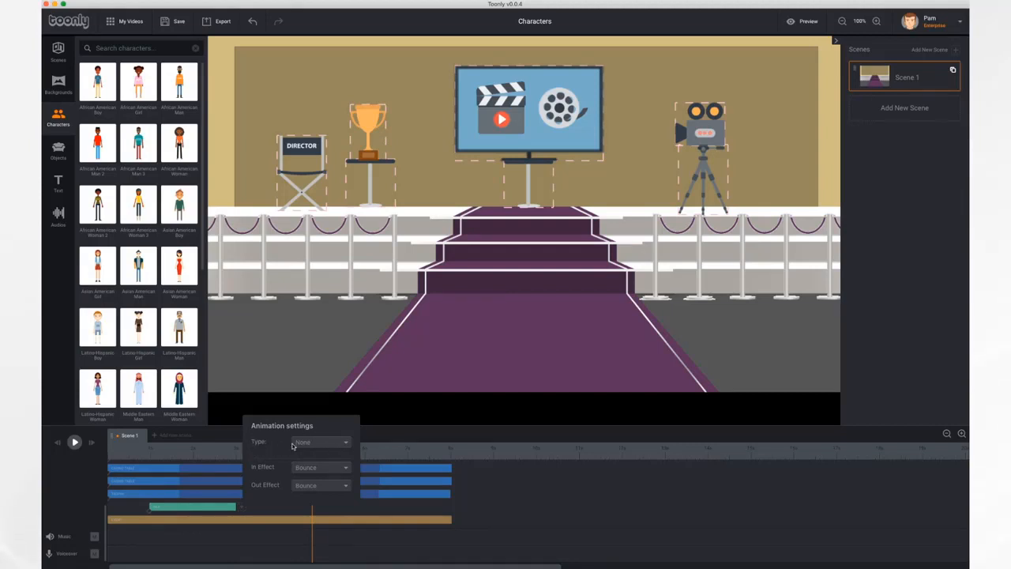
click(322, 445)
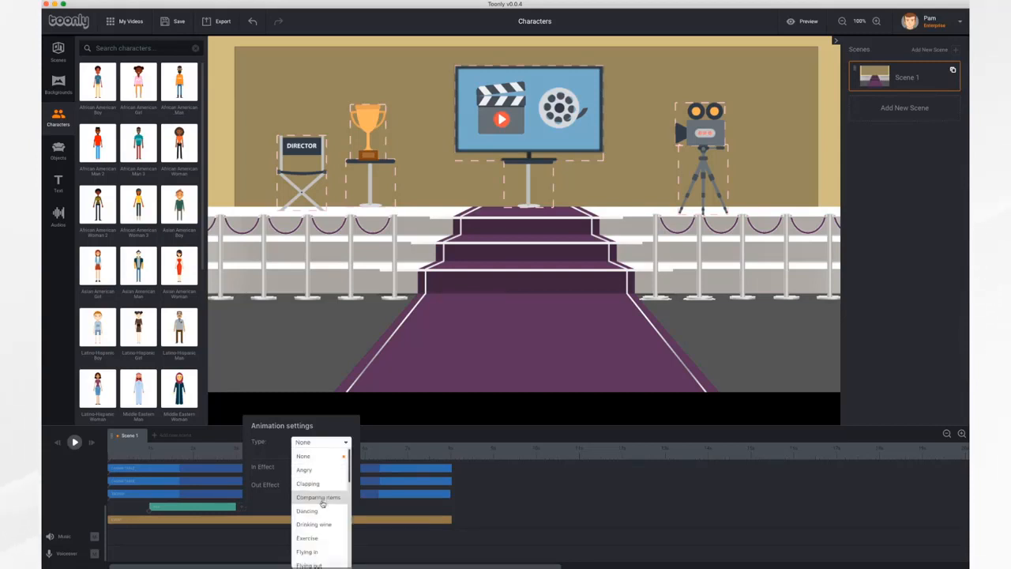
scroll(323, 550, down, 5)
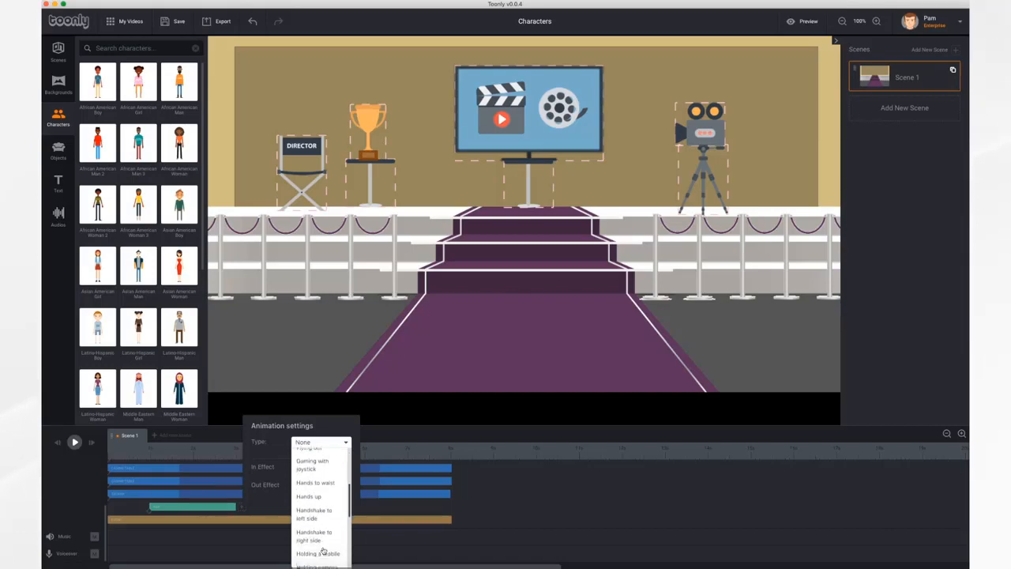
scroll(323, 551, down, 2)
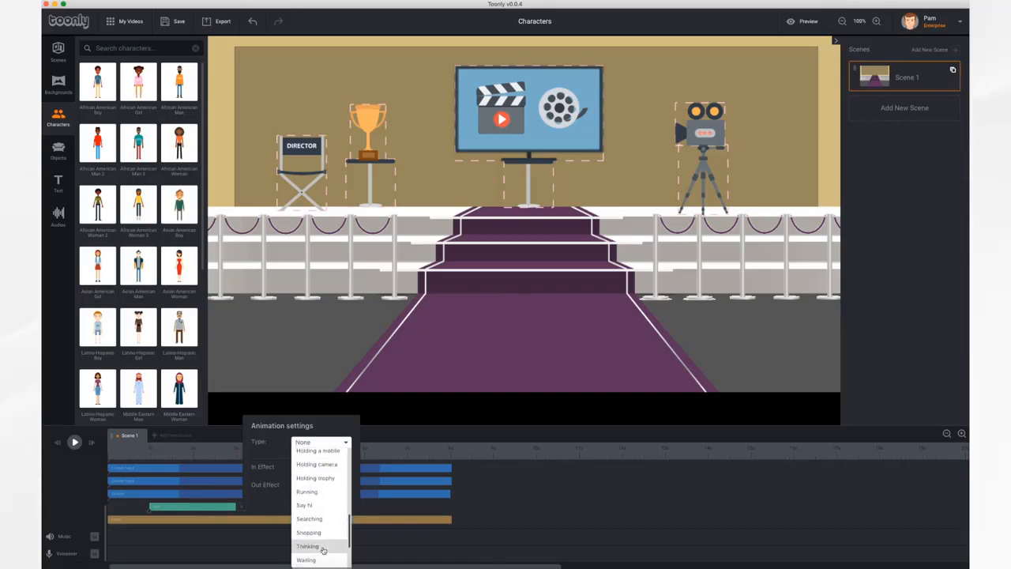
scroll(322, 550, down, 3)
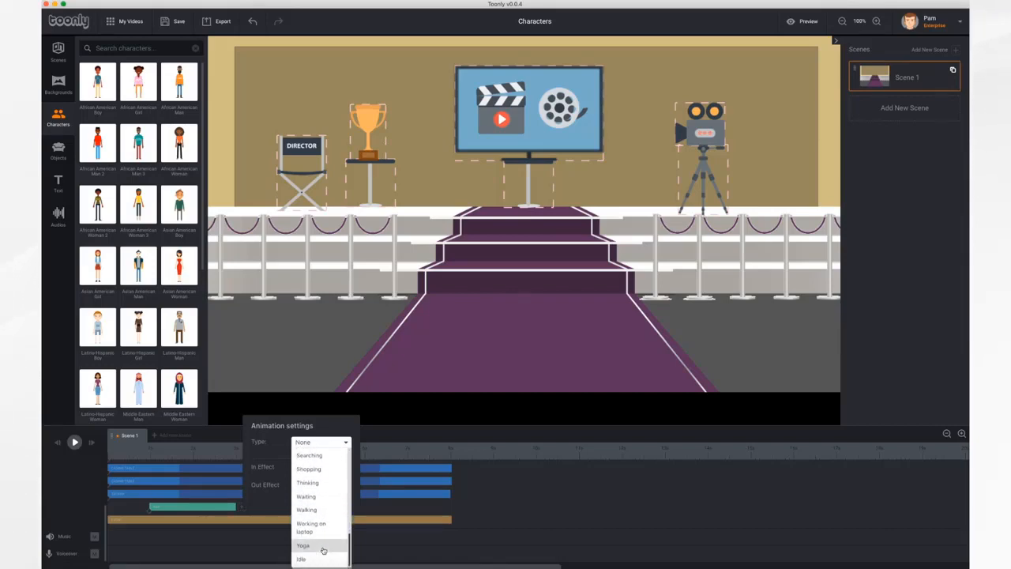
scroll(322, 551, up, 10)
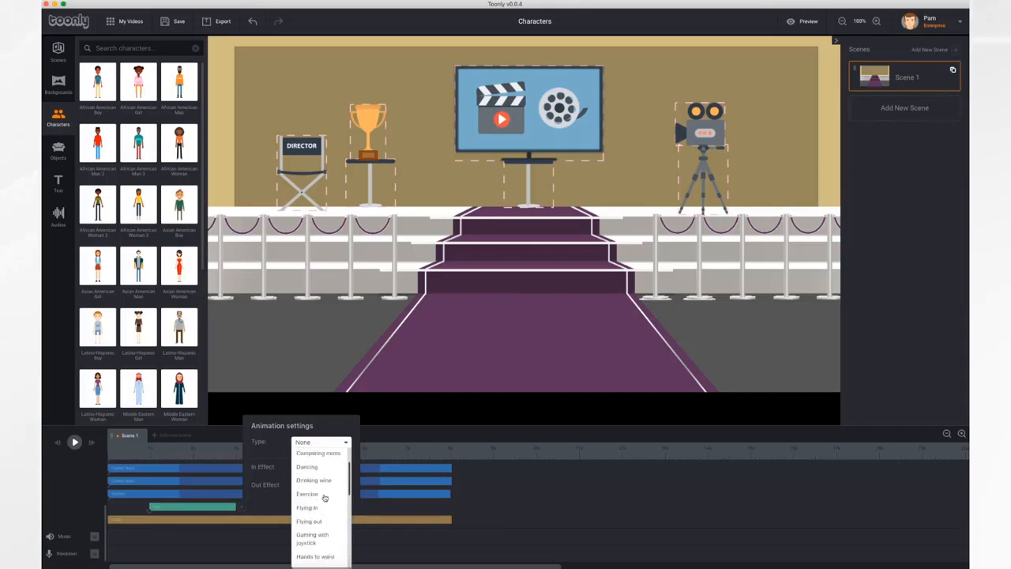
click(269, 462)
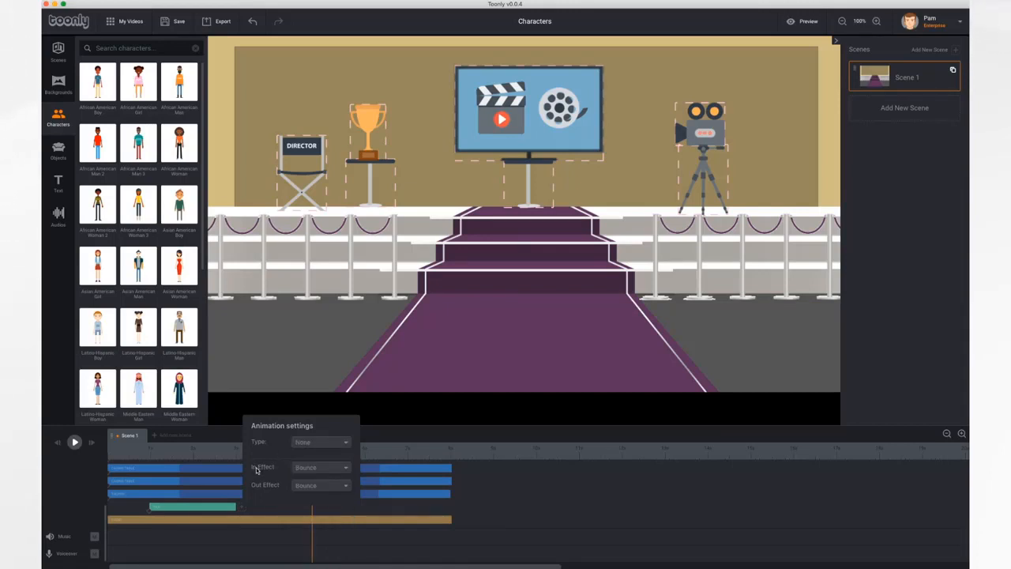
click(343, 469)
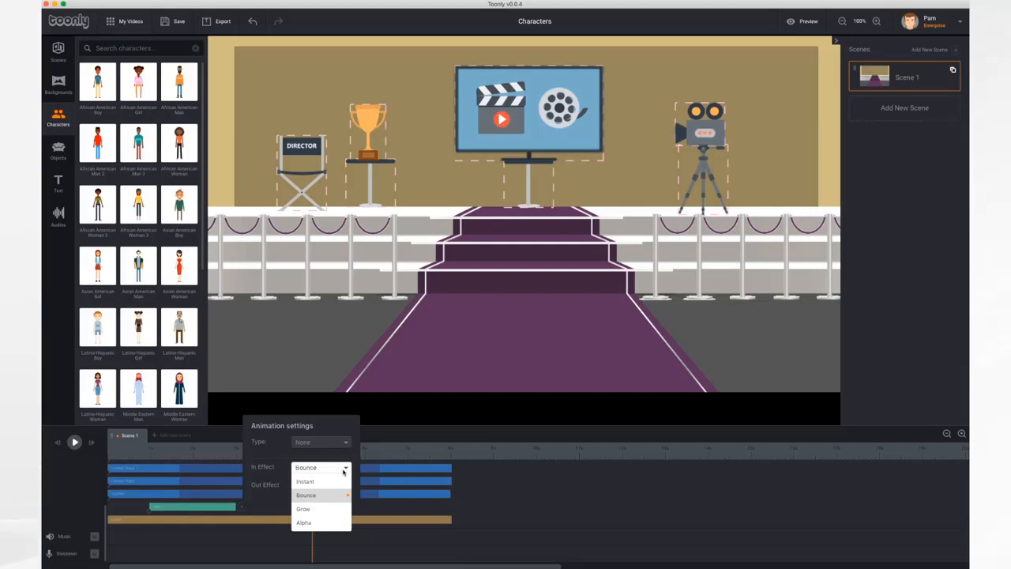
click(279, 461)
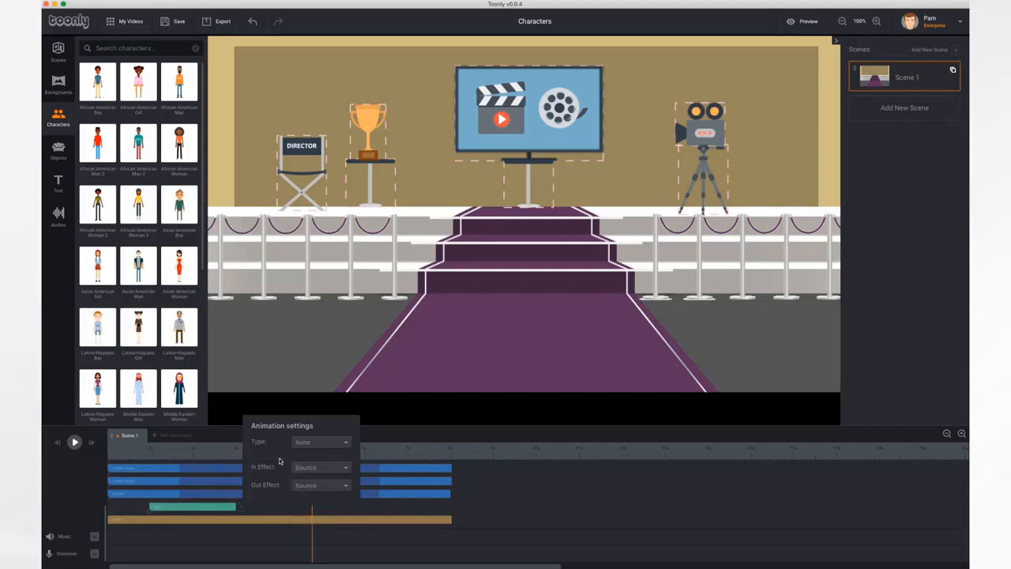
Add a Clapping animation after the woman's first one and play the scene from about 1 second
click(332, 449)
click(317, 488)
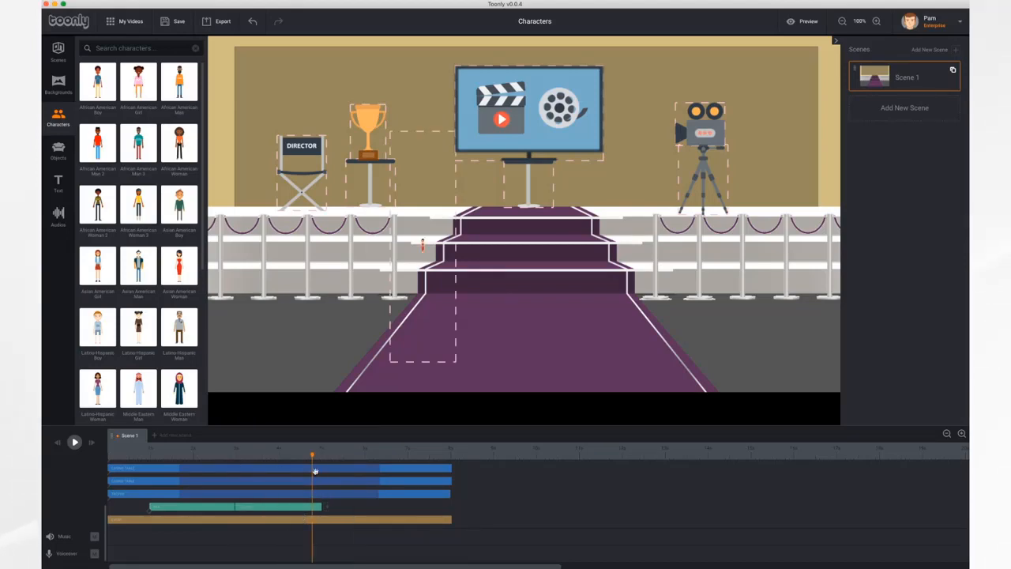
drag(314, 458, 149, 457)
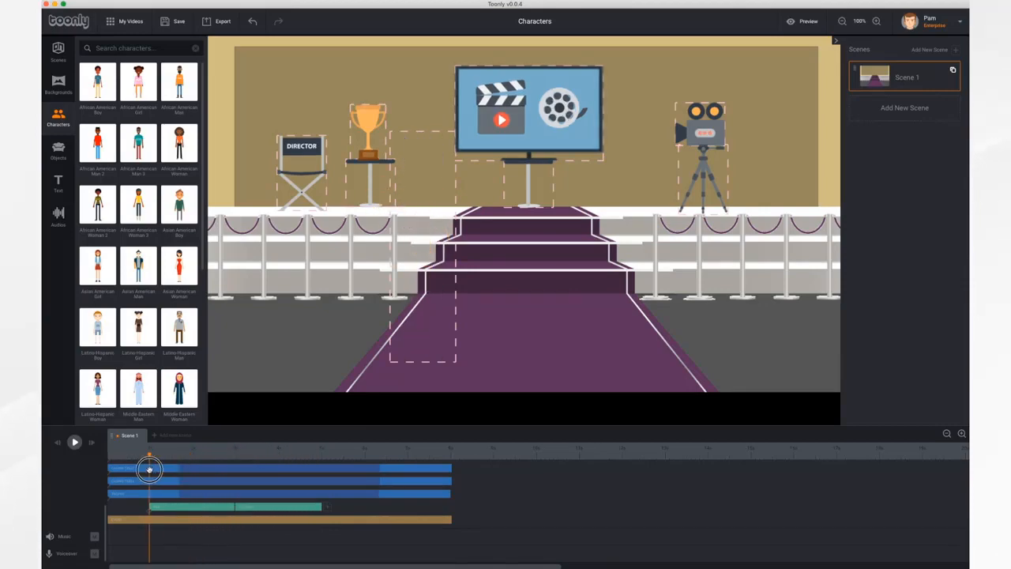
click(73, 442)
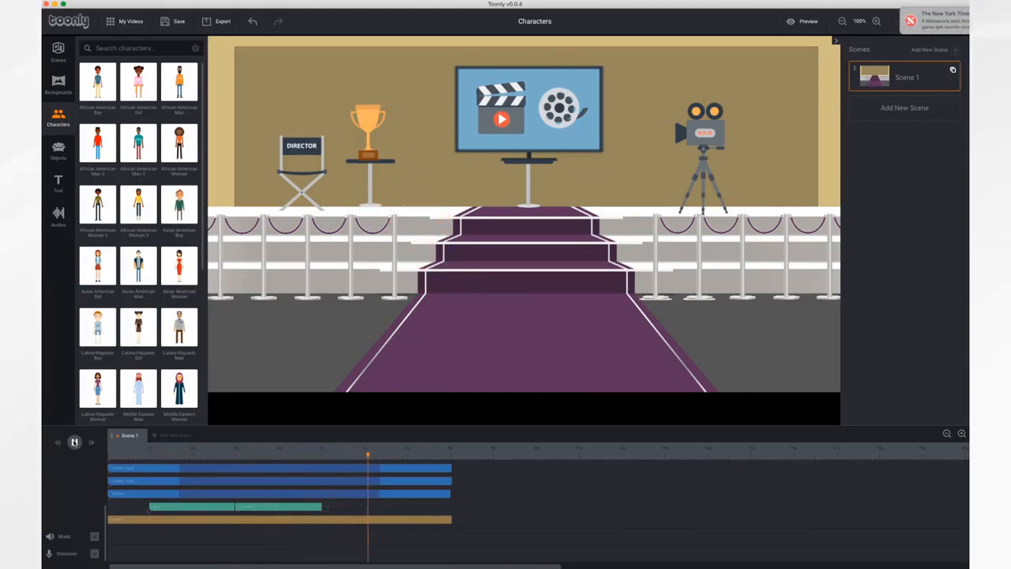
click(74, 442)
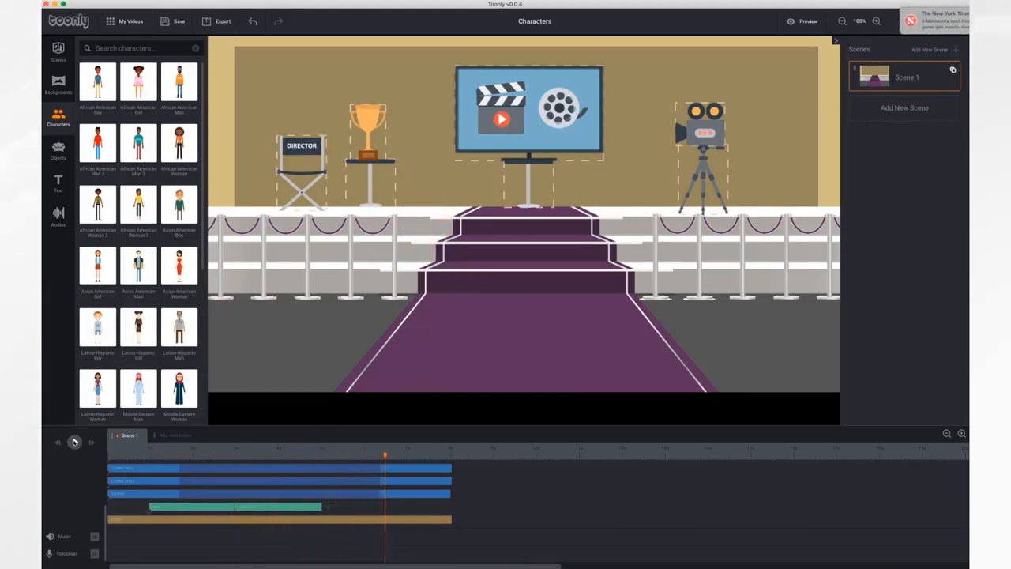
Add a Dancing animation after the woman's Clapping clip and play the scene from the beginning
click(327, 508)
click(414, 450)
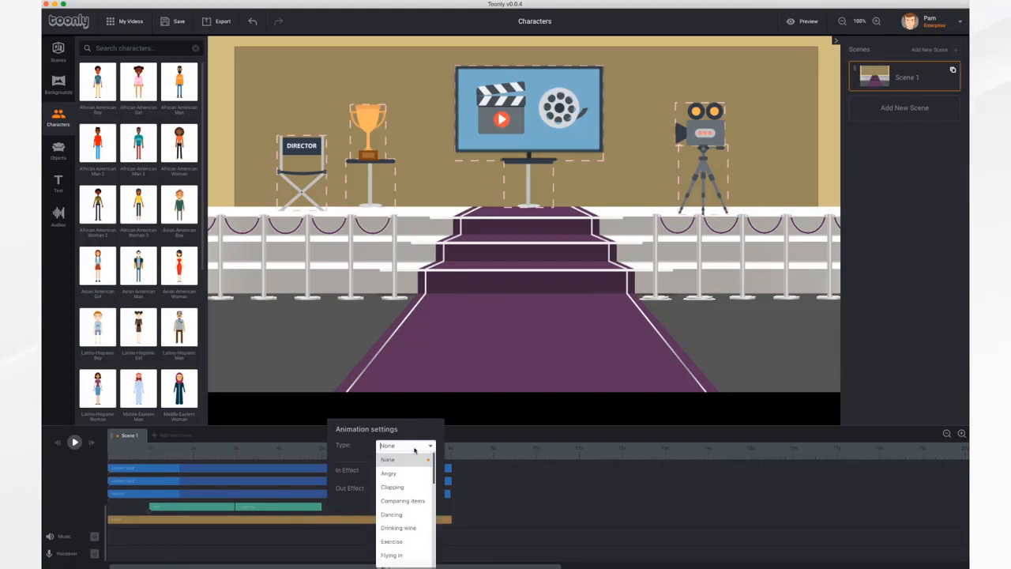
scroll(408, 526, down, 1)
click(402, 501)
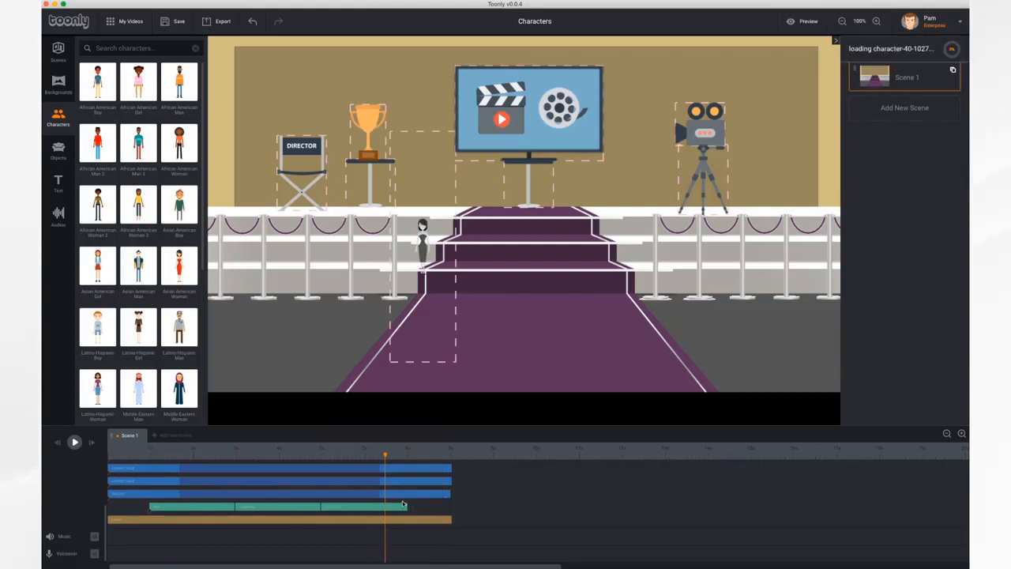
click(58, 443)
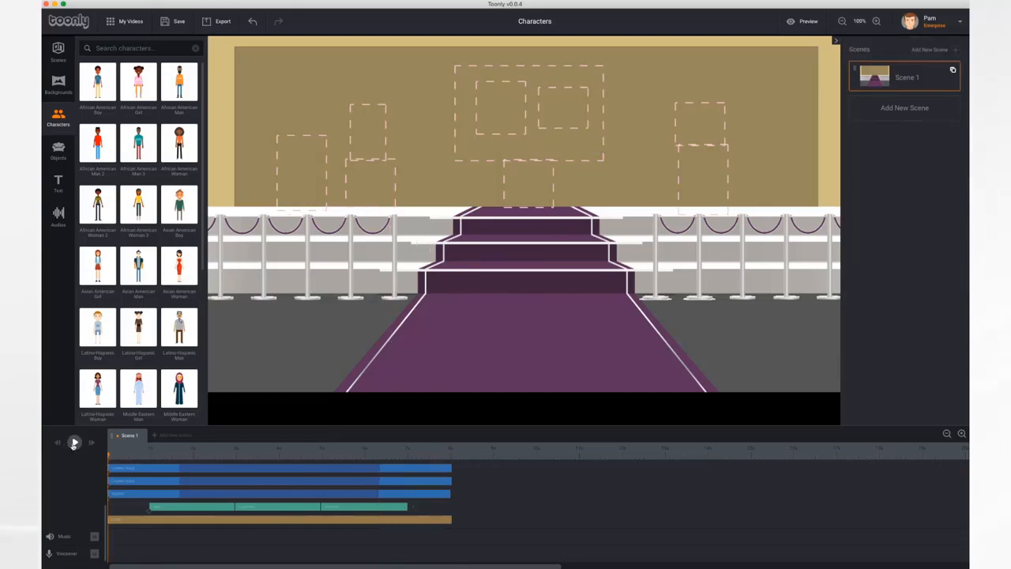
click(74, 443)
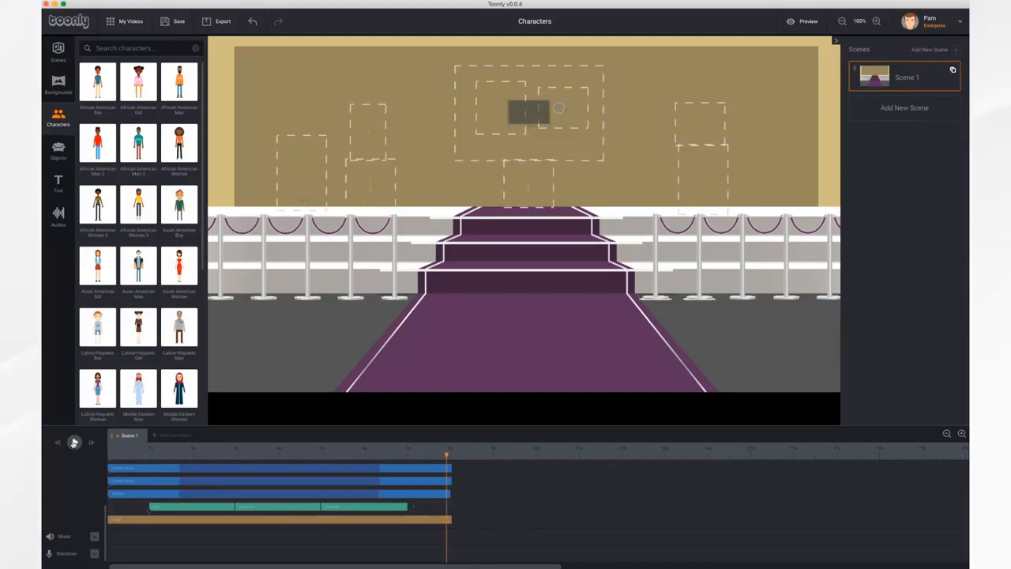
Add a Holding trophy animation after the woman's Dancing clip and play the scene from the beginning
click(412, 507)
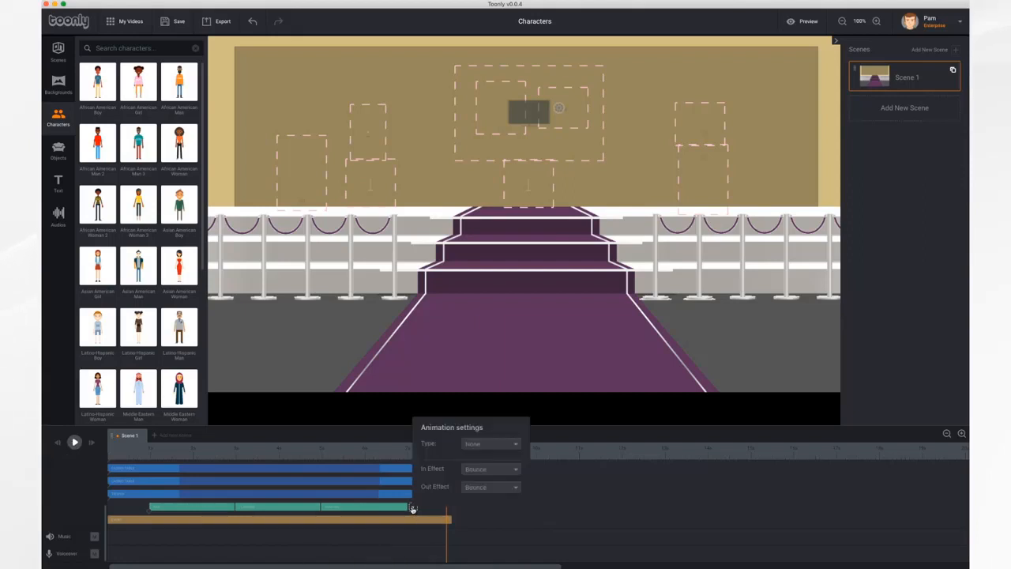
click(502, 446)
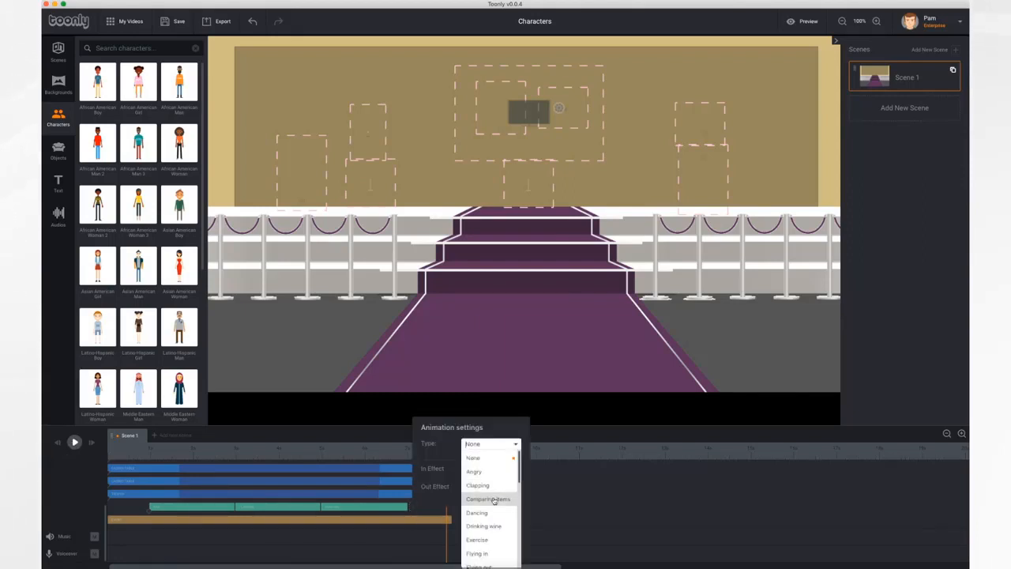
scroll(493, 502, down, 3)
scroll(491, 539, down, 3)
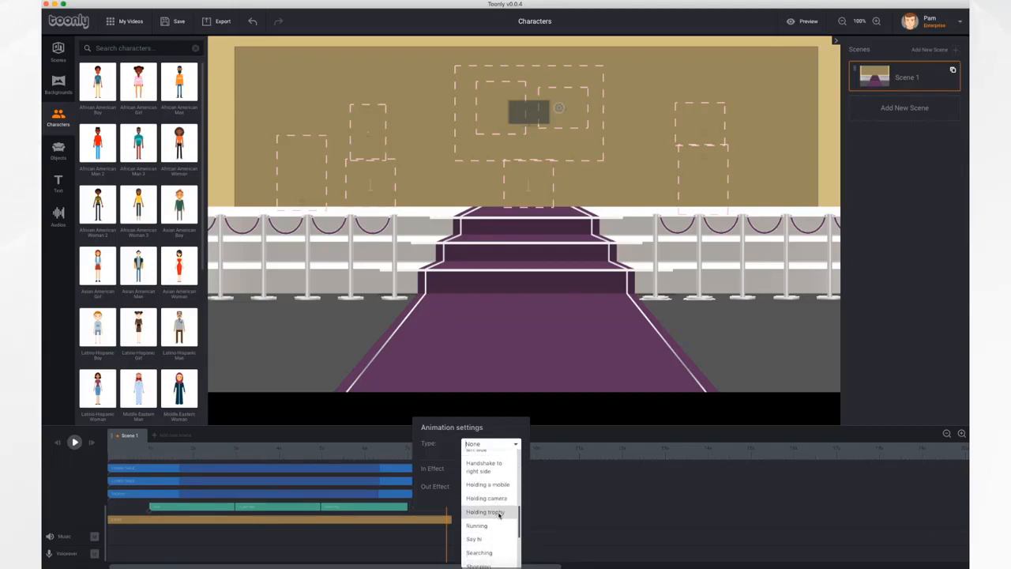
click(485, 512)
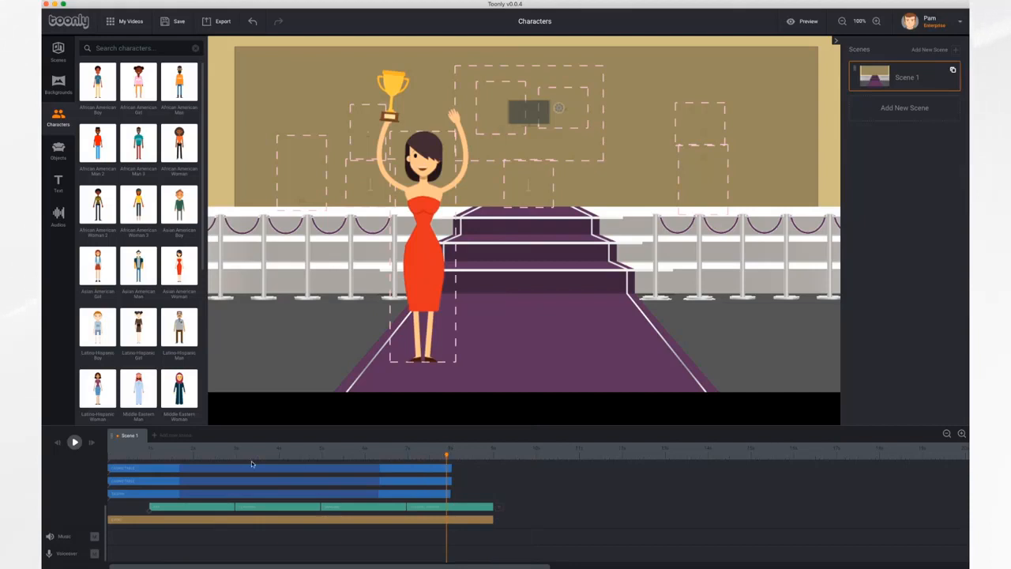
click(57, 443)
click(74, 443)
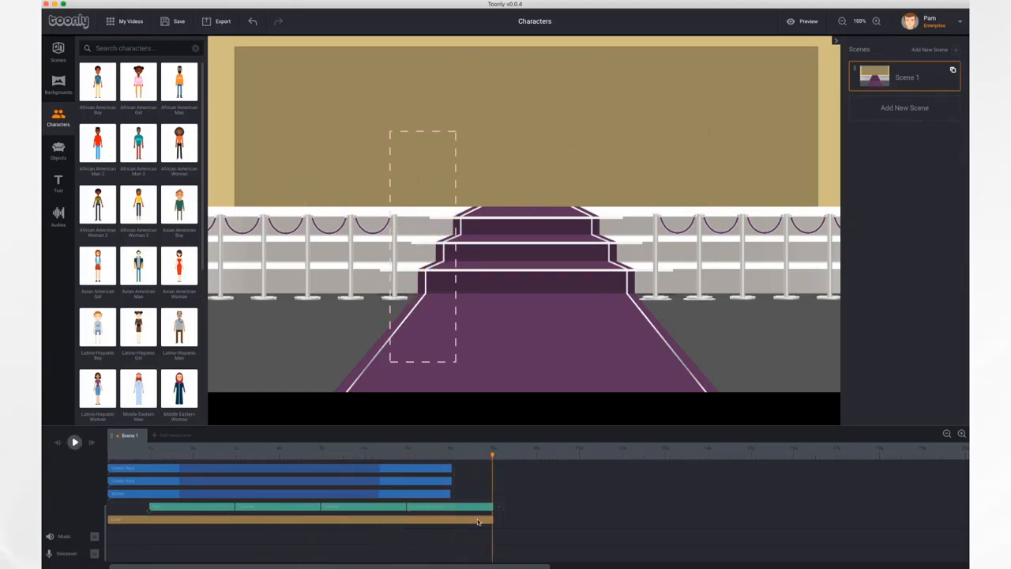
Trim and shift the woman's animation clips so her sequence runs from just before 1 second to about 8 seconds
drag(493, 506, 484, 507)
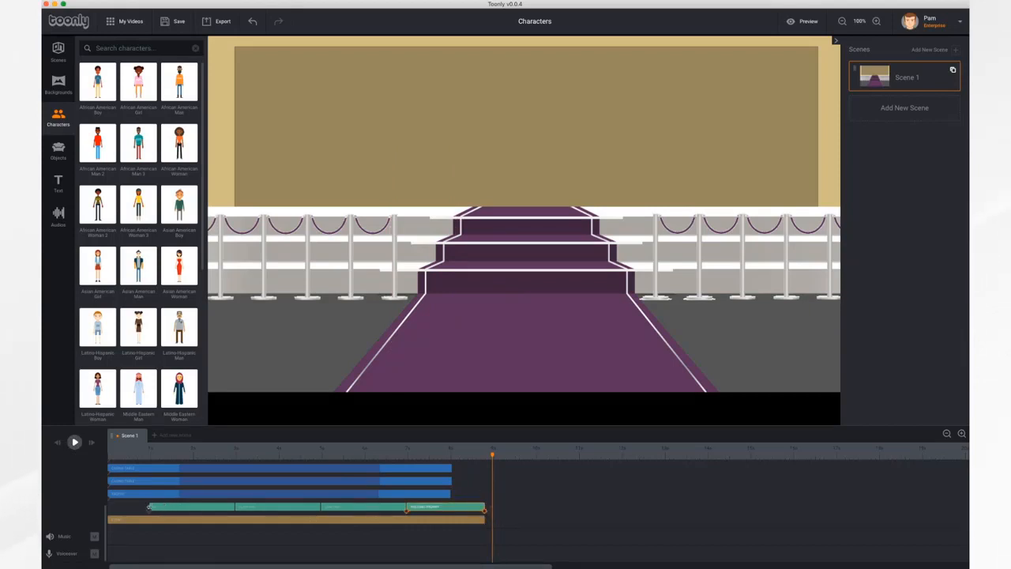
mouse_move(150, 506)
mouse_down()
mouse_move(128, 508)
mouse_move(210, 510)
mouse_move(146, 507)
mouse_up()
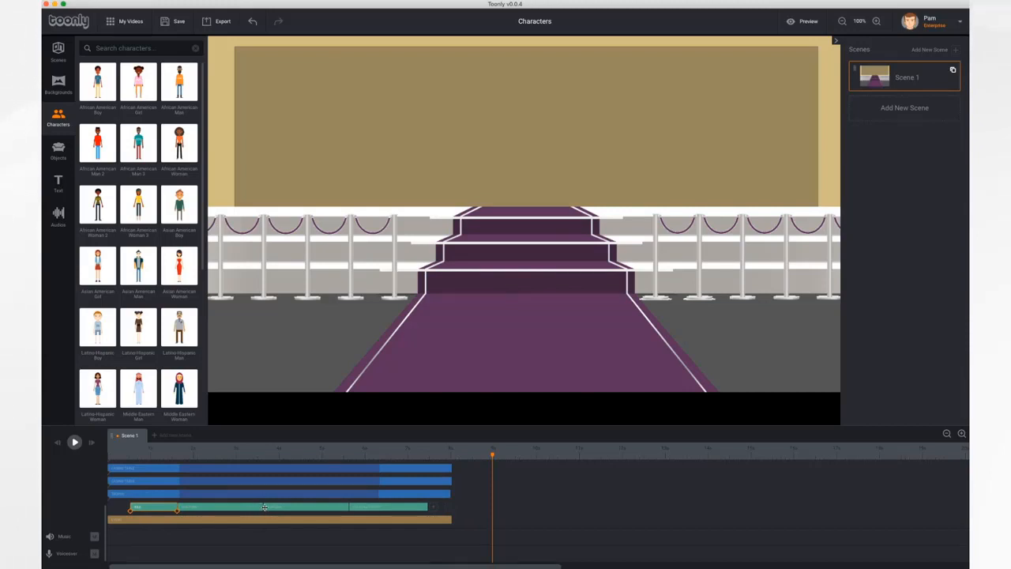
drag(265, 508, 253, 506)
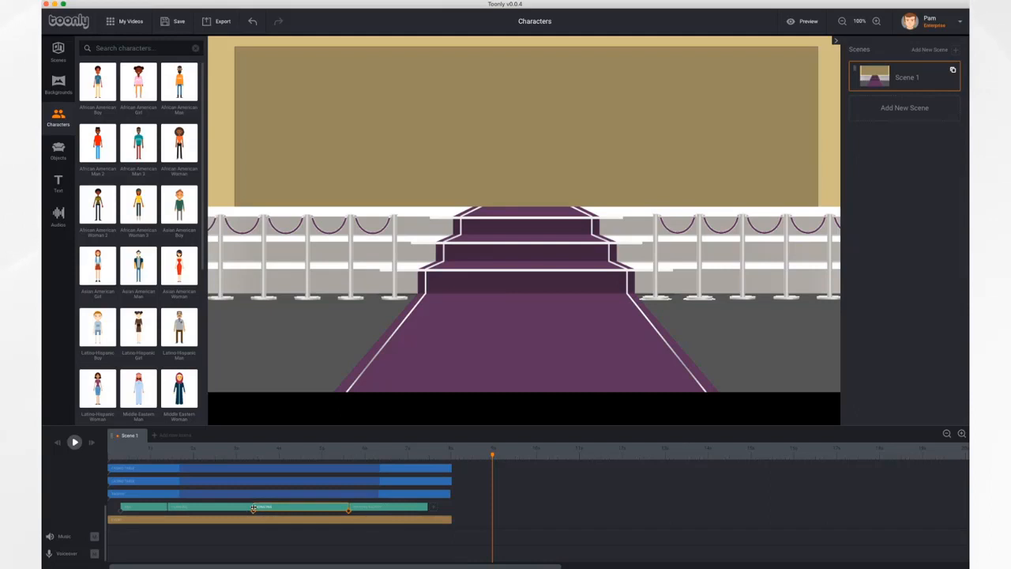
drag(156, 508, 189, 508)
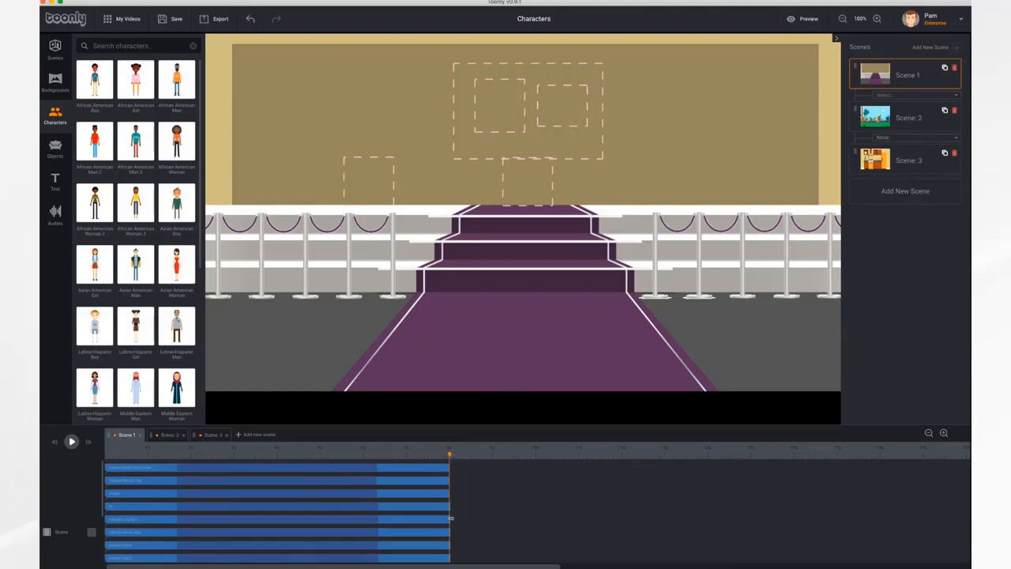
Add a Running animation after the woman's Holding trophy clip and flip her horizontally so she runs toward the carpet
scroll(453, 507, down, 3)
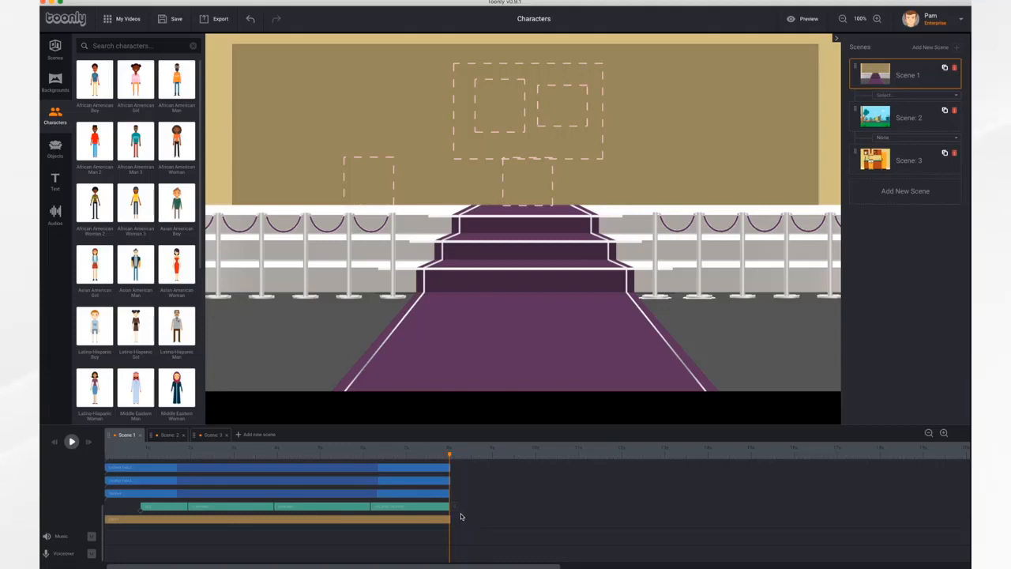
click(455, 507)
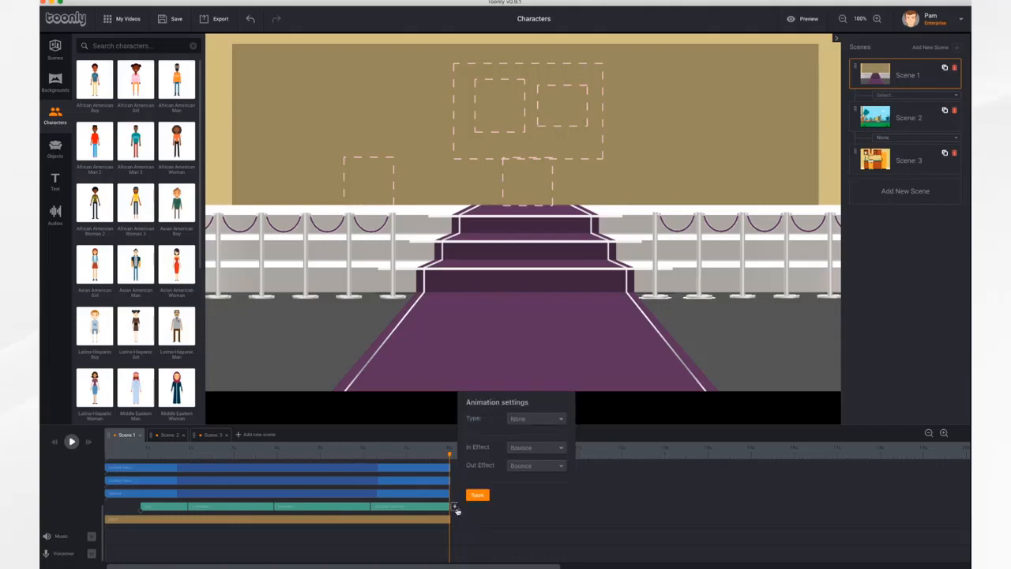
click(543, 426)
scroll(541, 486, down, 3)
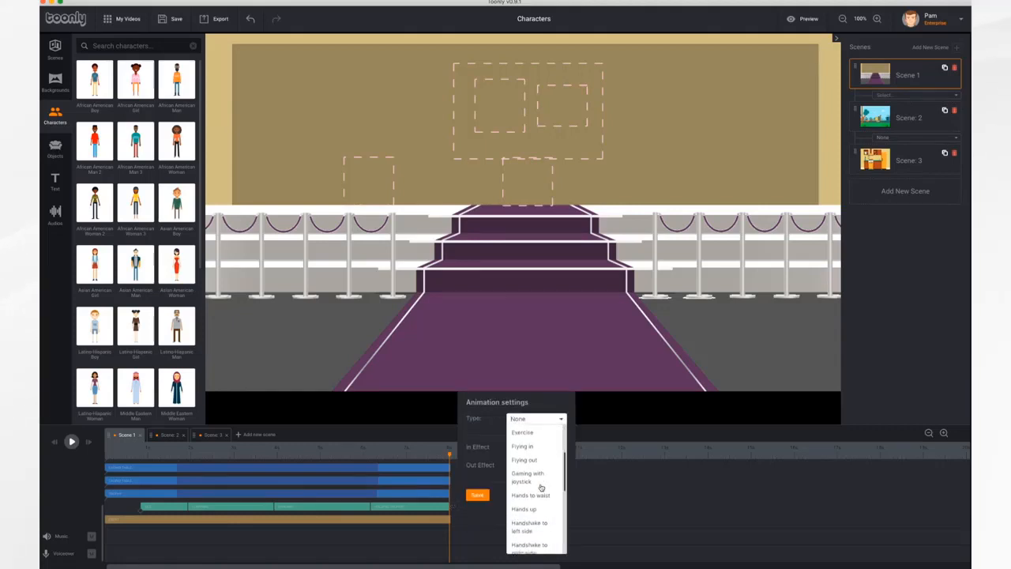
scroll(541, 488, down, 10)
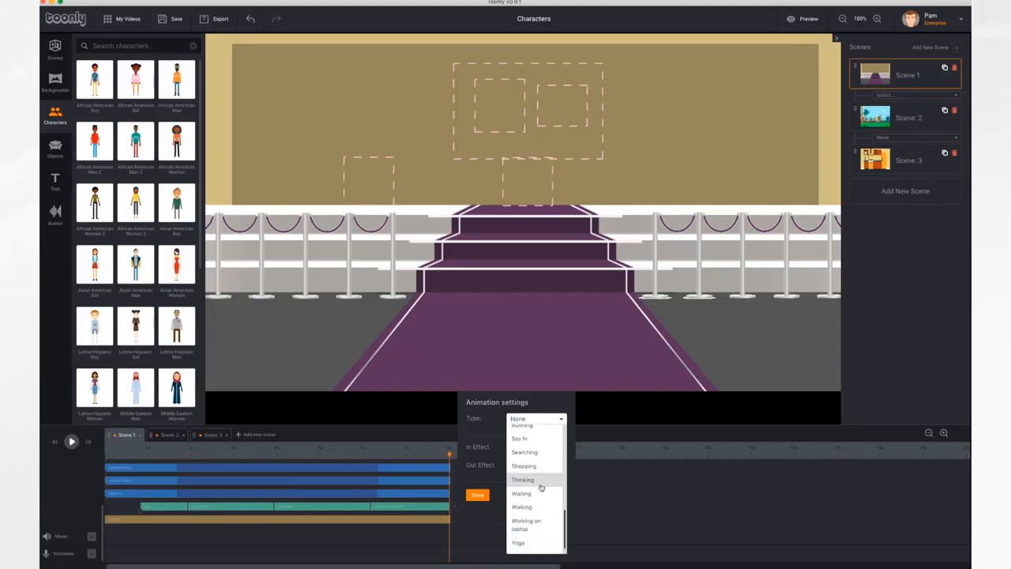
scroll(541, 512, up, 2)
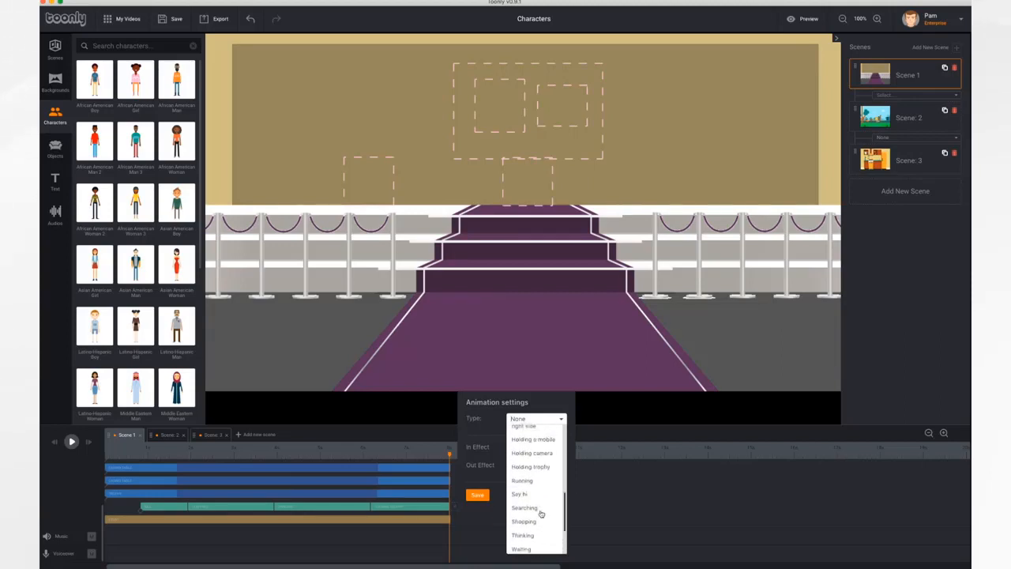
scroll(541, 514, up, 2)
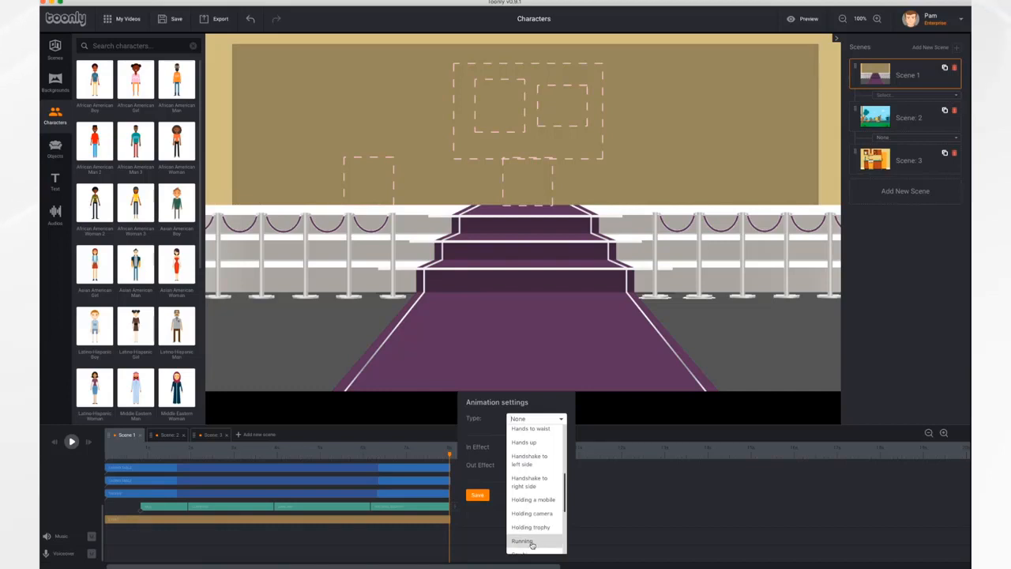
click(533, 542)
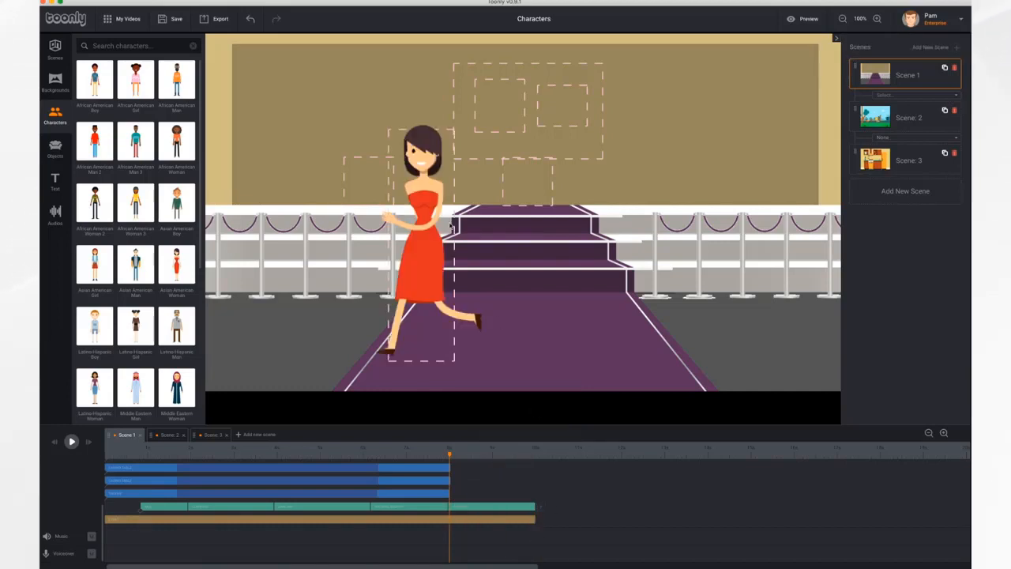
click(429, 236)
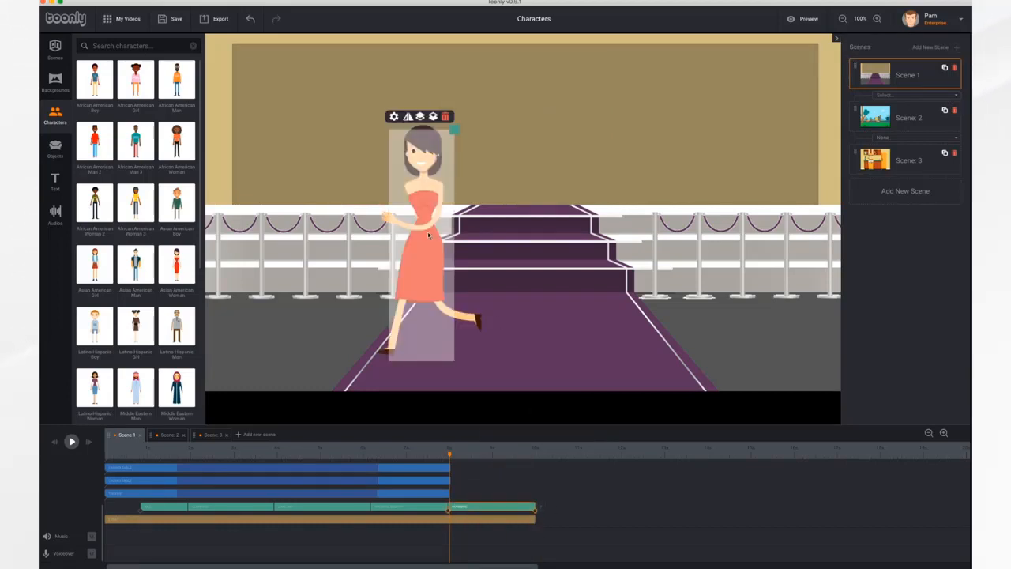
click(408, 116)
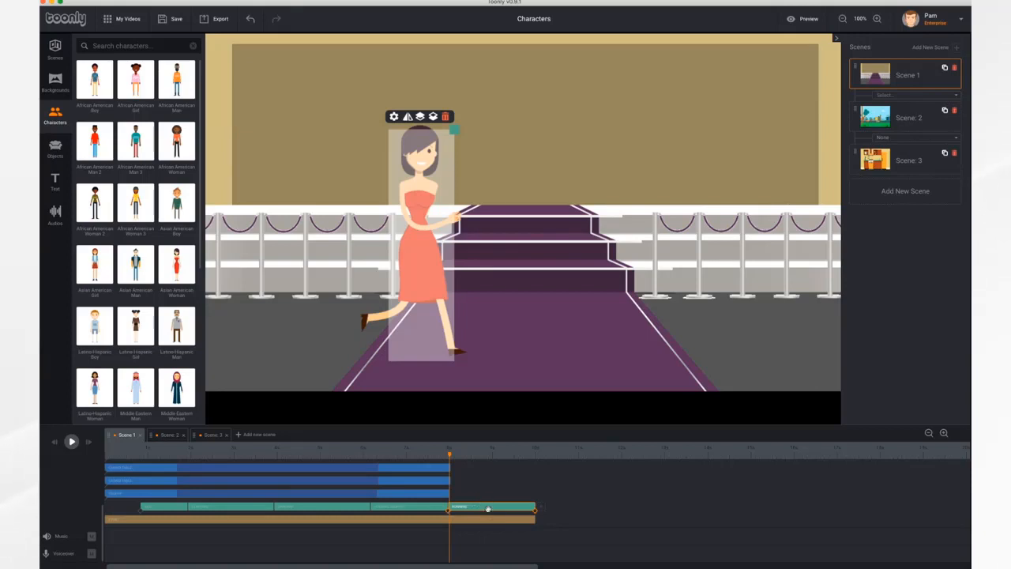
At the end of the Running clip, move the woman off the scene's right edge and play from about 7 seconds
click(534, 514)
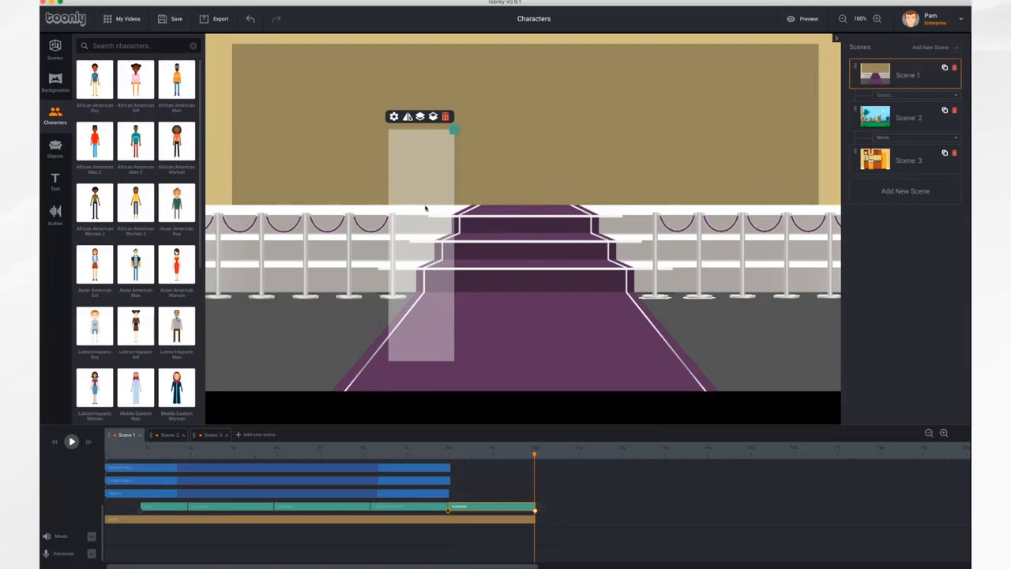
drag(414, 208, 873, 213)
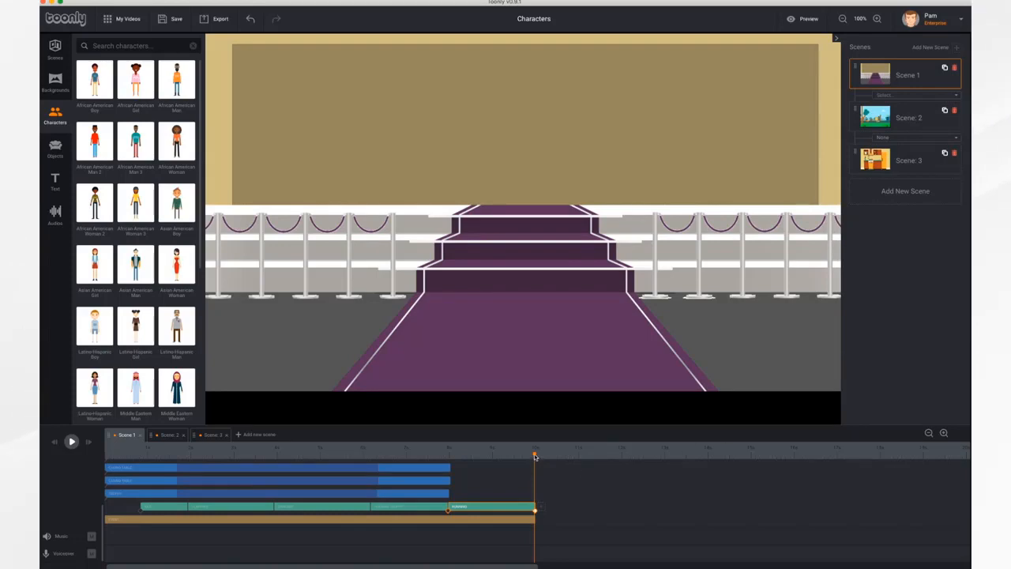
drag(535, 456, 405, 455)
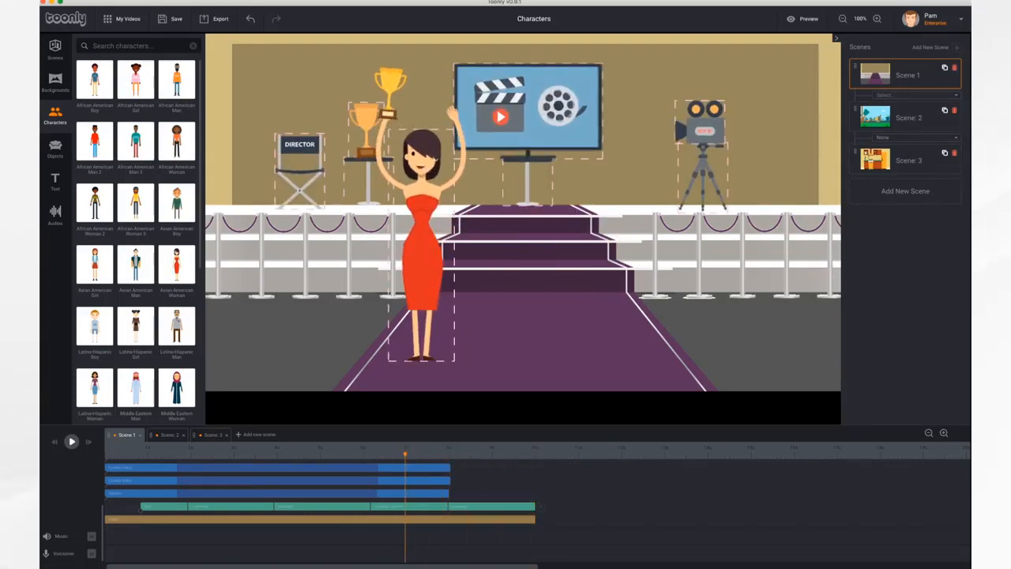
click(71, 443)
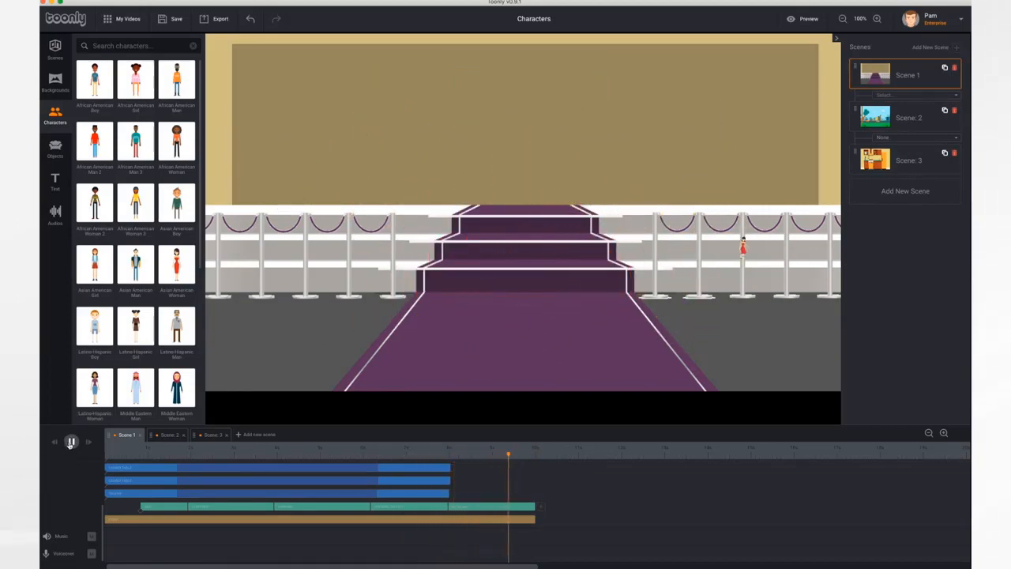
Set the Running clip's out effect to Instant and replay the scene from just before the run
click(490, 508)
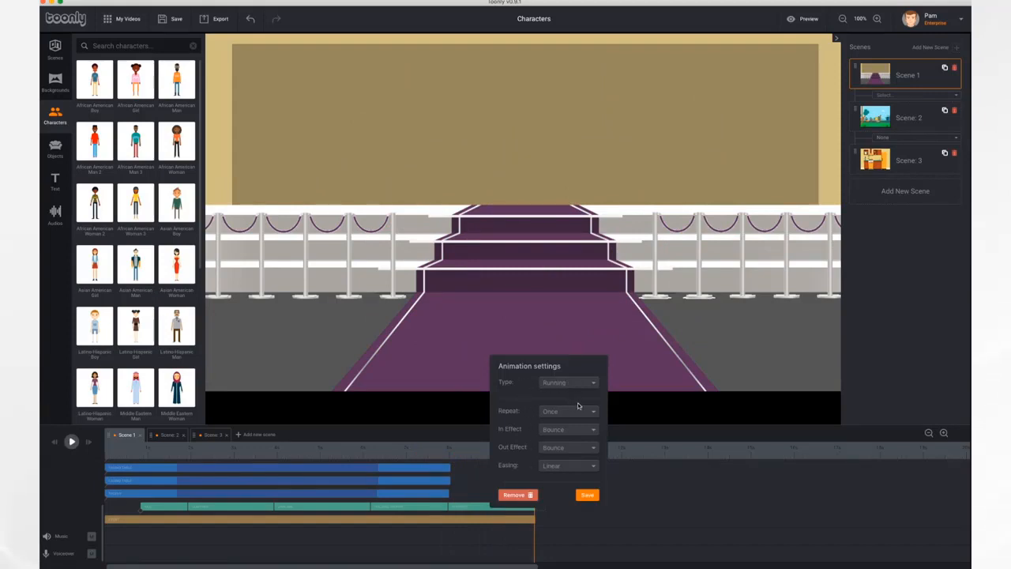
click(570, 448)
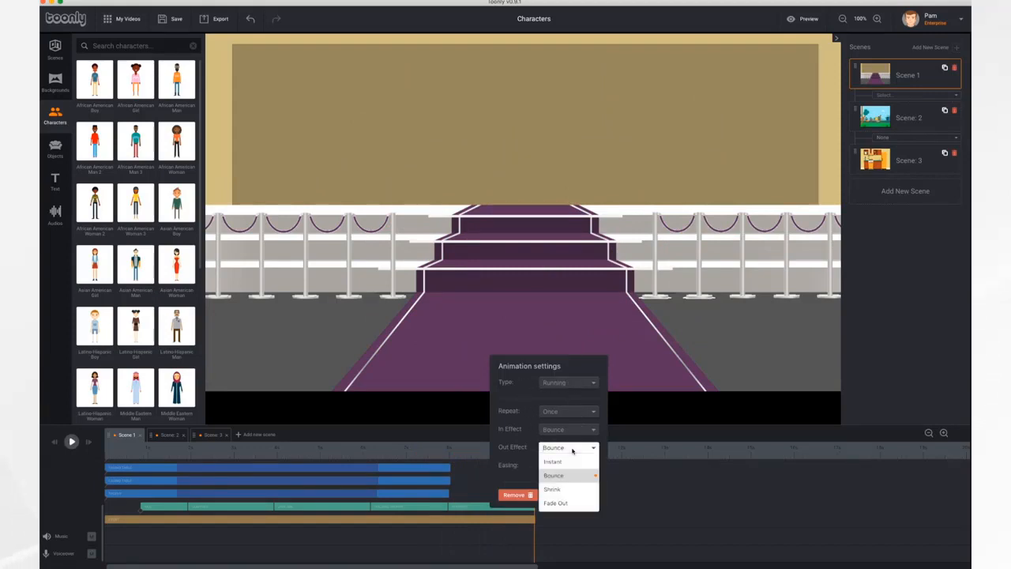
click(563, 463)
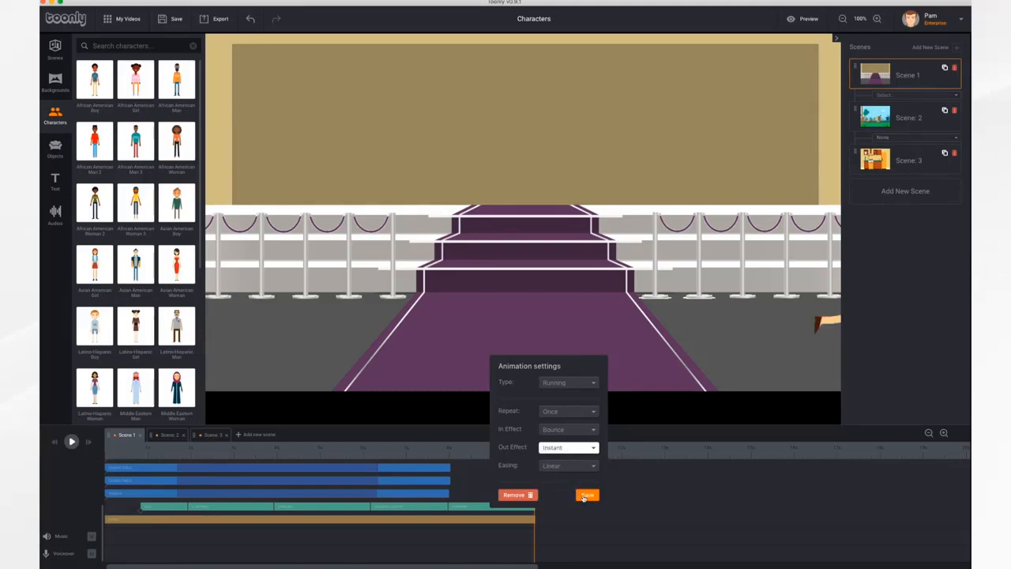
click(587, 495)
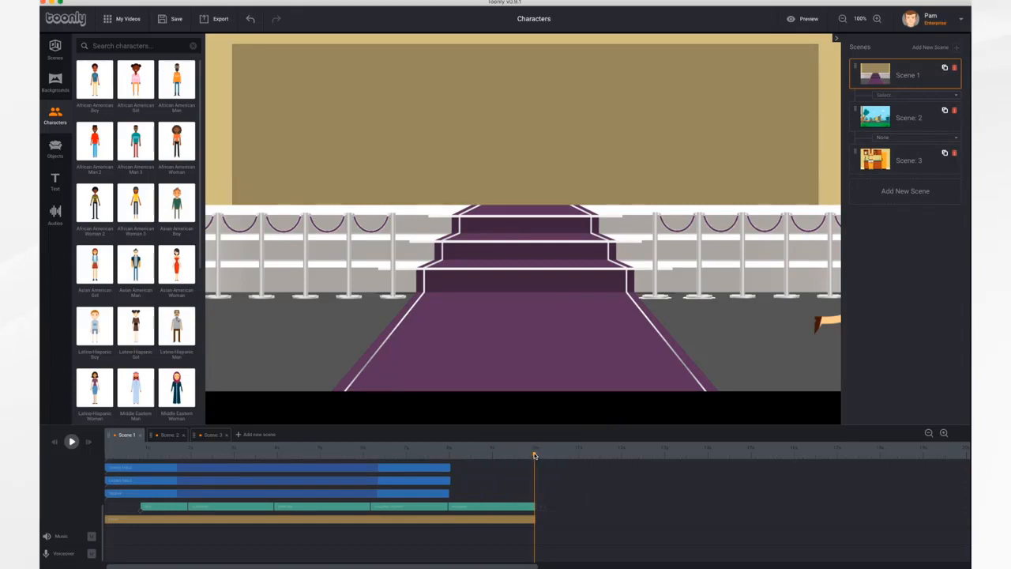
drag(534, 456, 436, 457)
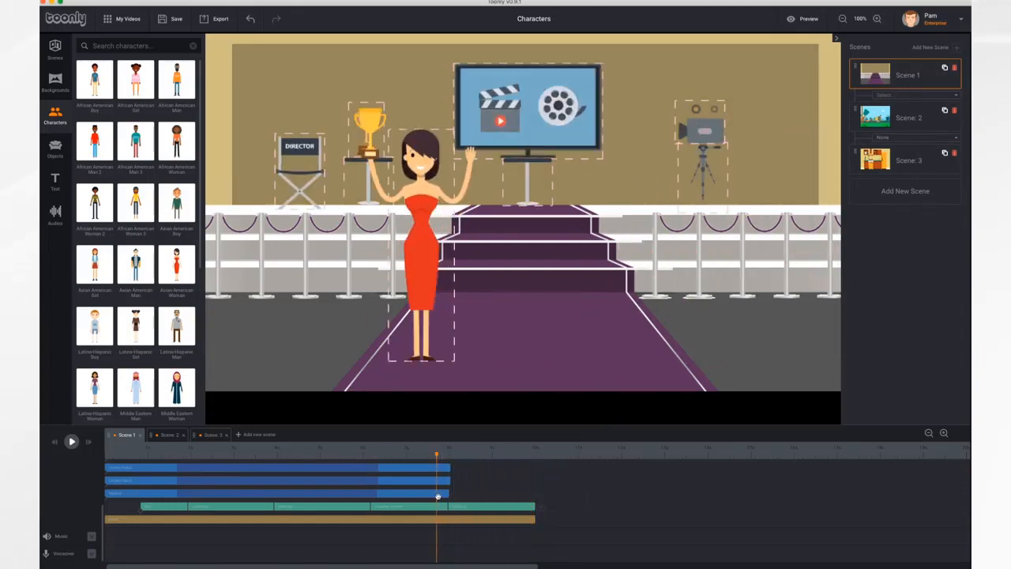
click(72, 443)
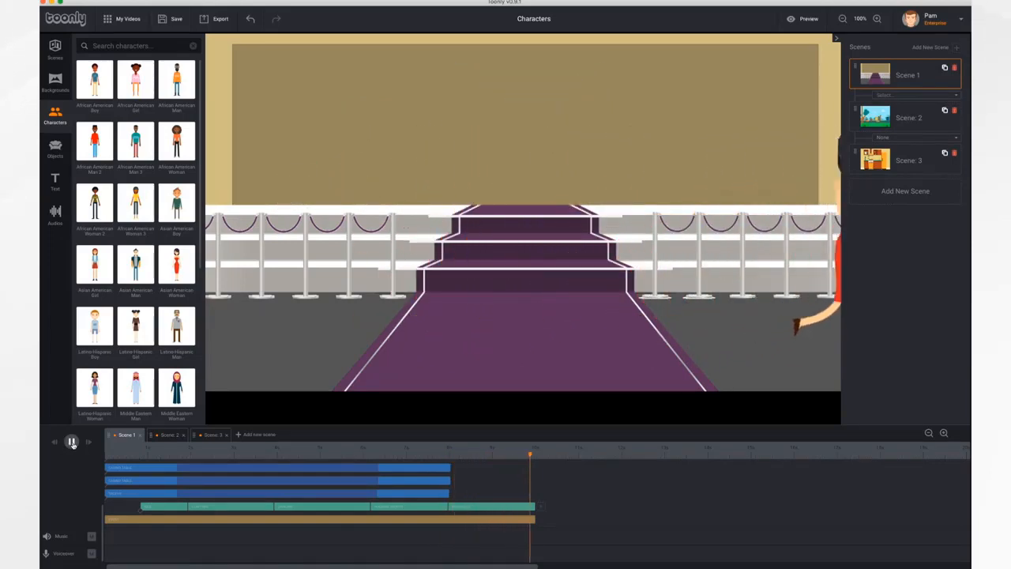
Add the Asian American Woman character to Scene 2 and place her in front of the tree trunk
click(167, 435)
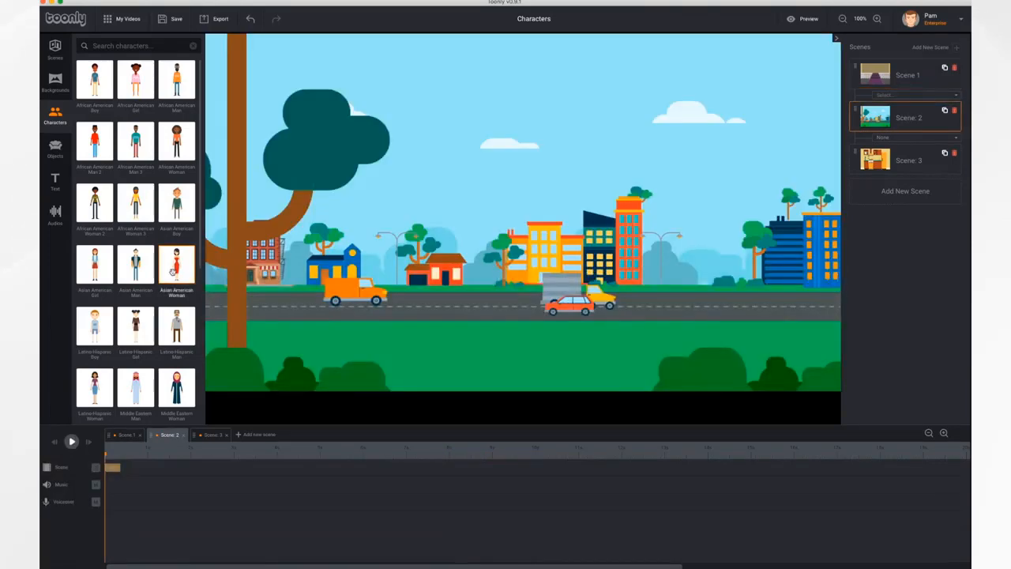
drag(217, 269, 248, 251)
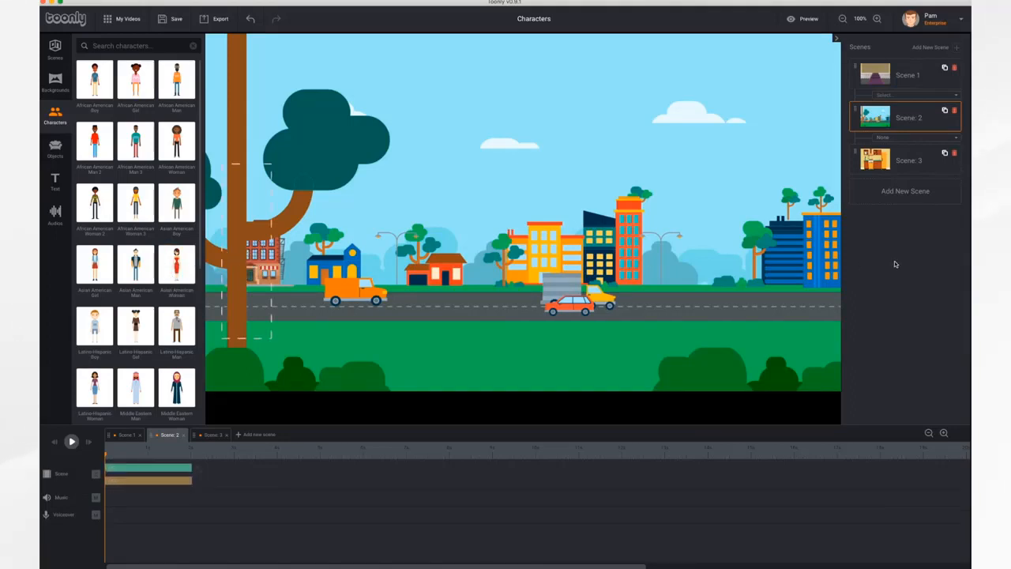
click(239, 254)
drag(239, 254, 240, 263)
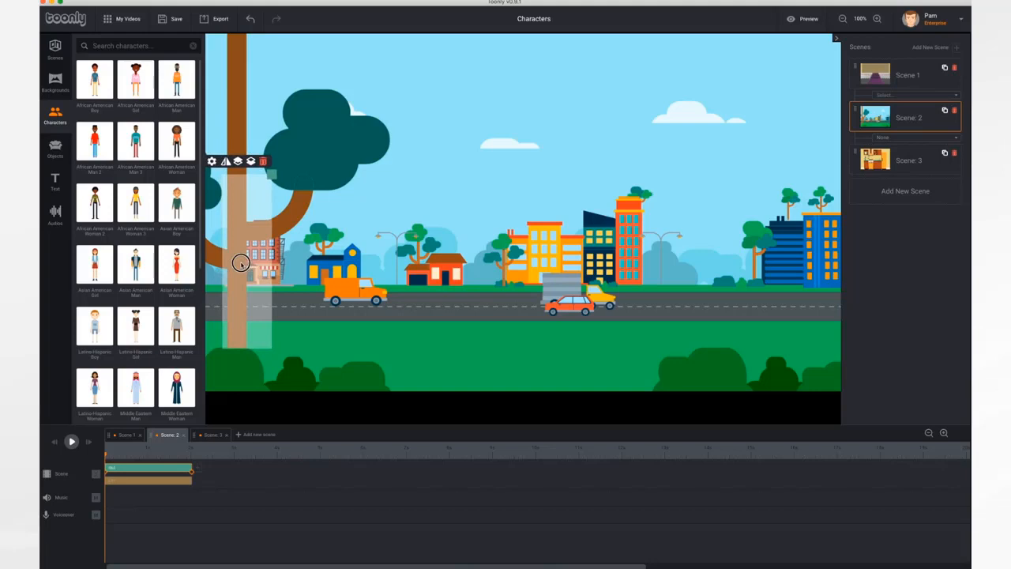
Set the woman's animation in Scene 2 to Running with Instant in and out effects
click(212, 162)
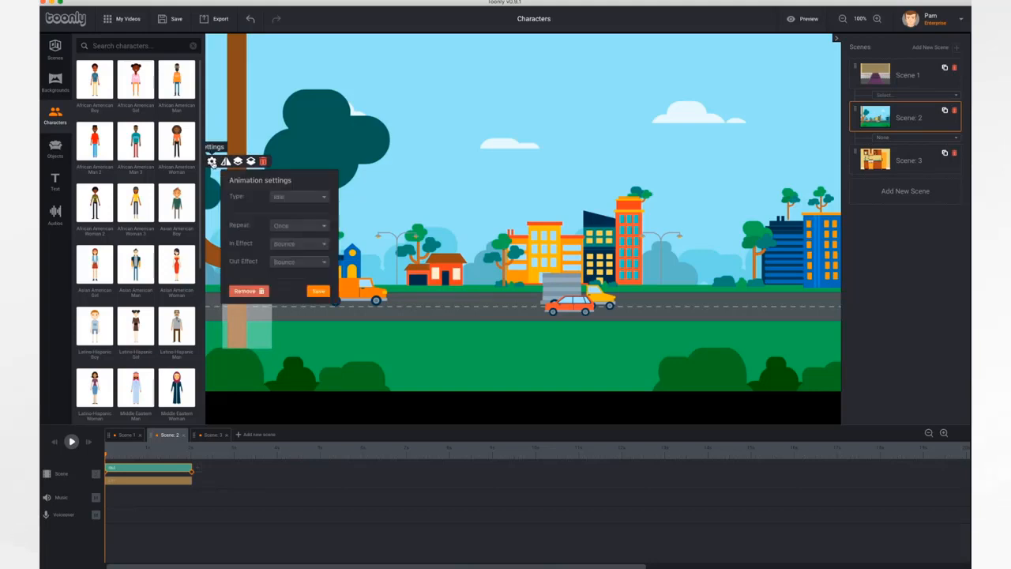
click(309, 197)
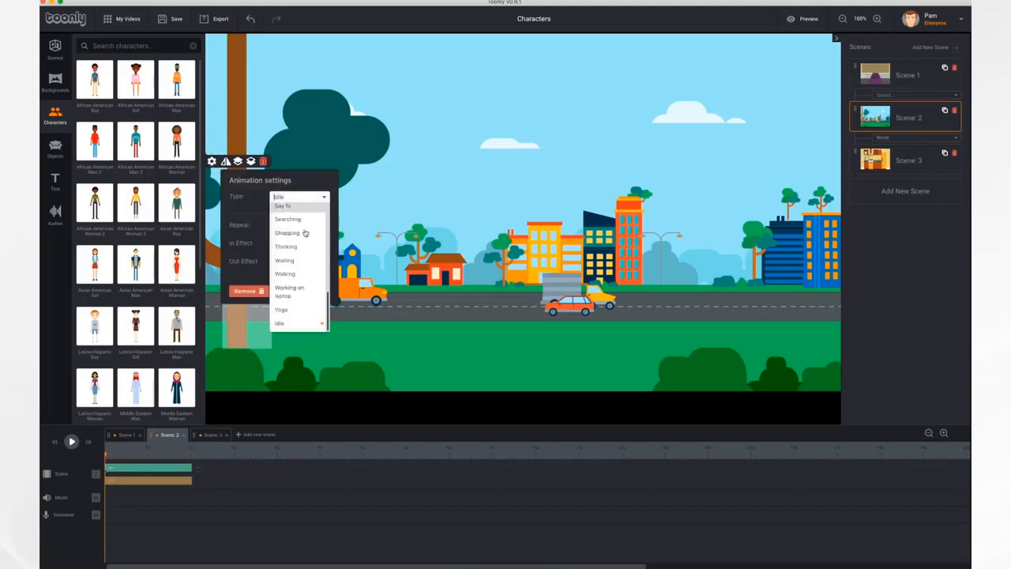
click(294, 287)
click(212, 163)
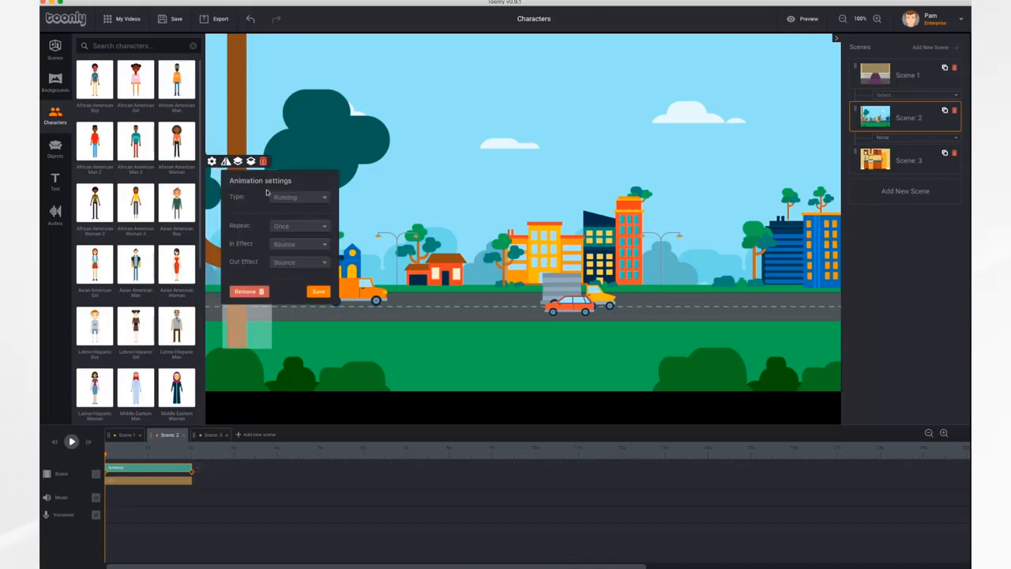
click(308, 246)
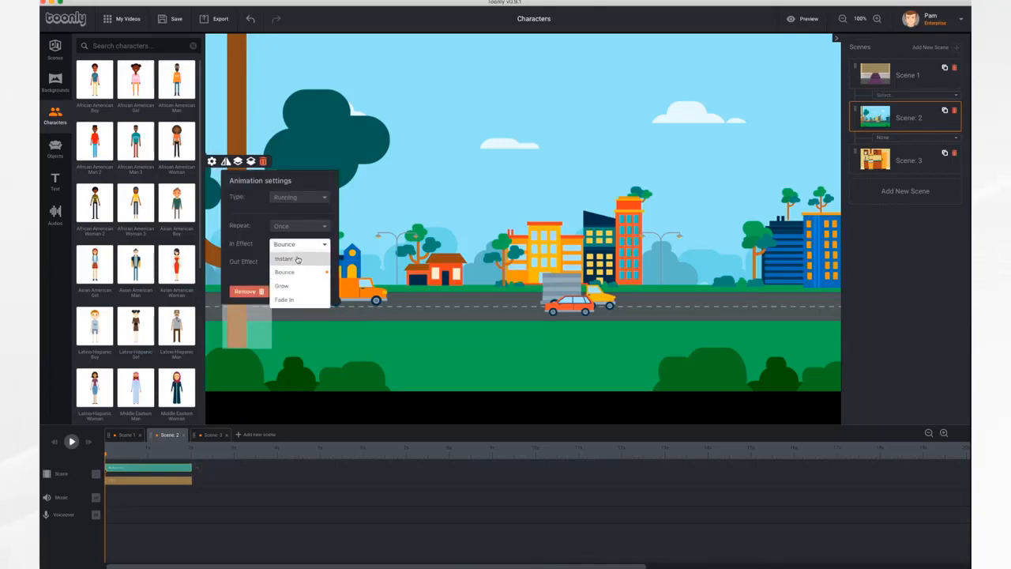
click(297, 259)
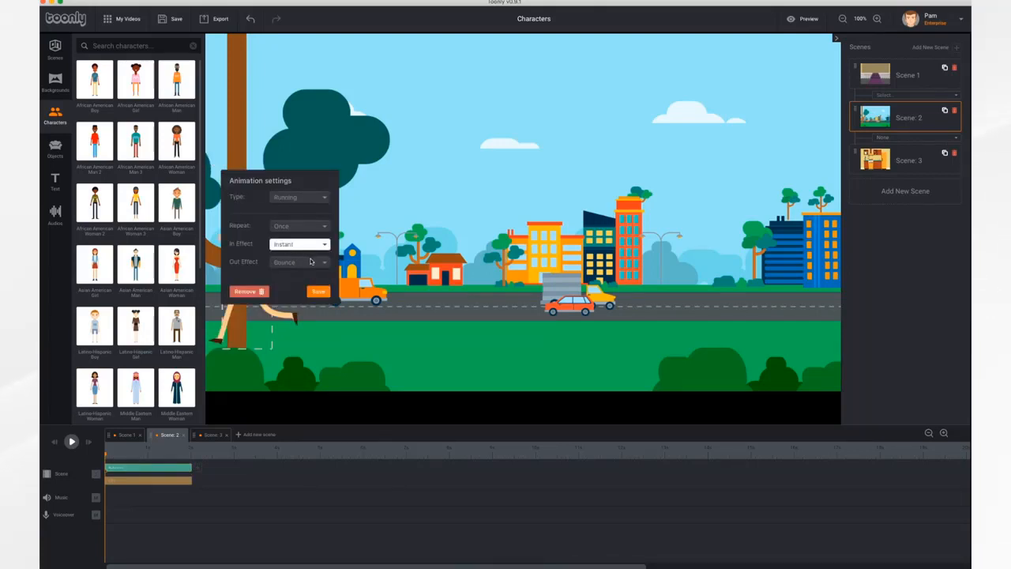
click(310, 263)
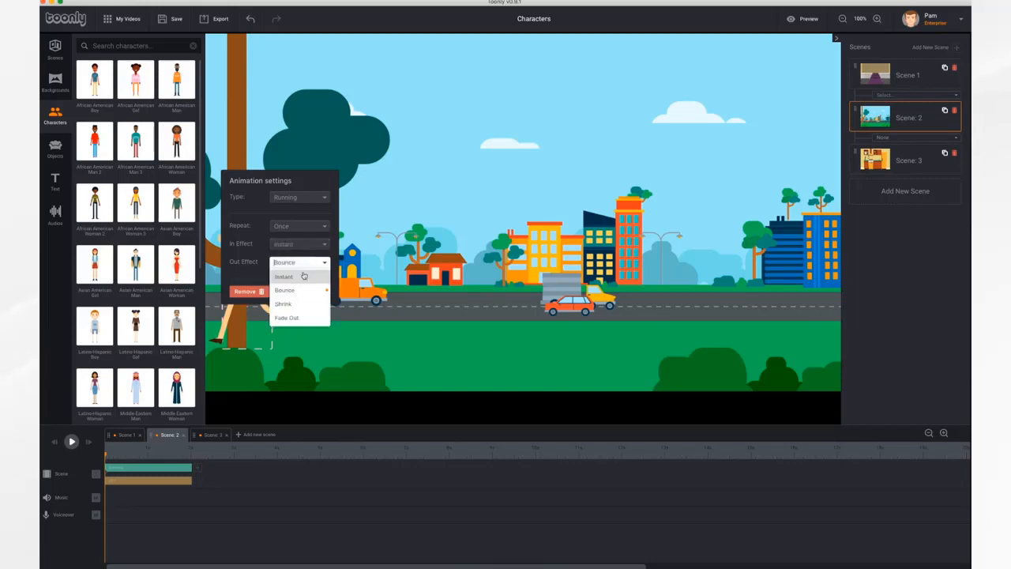
click(304, 277)
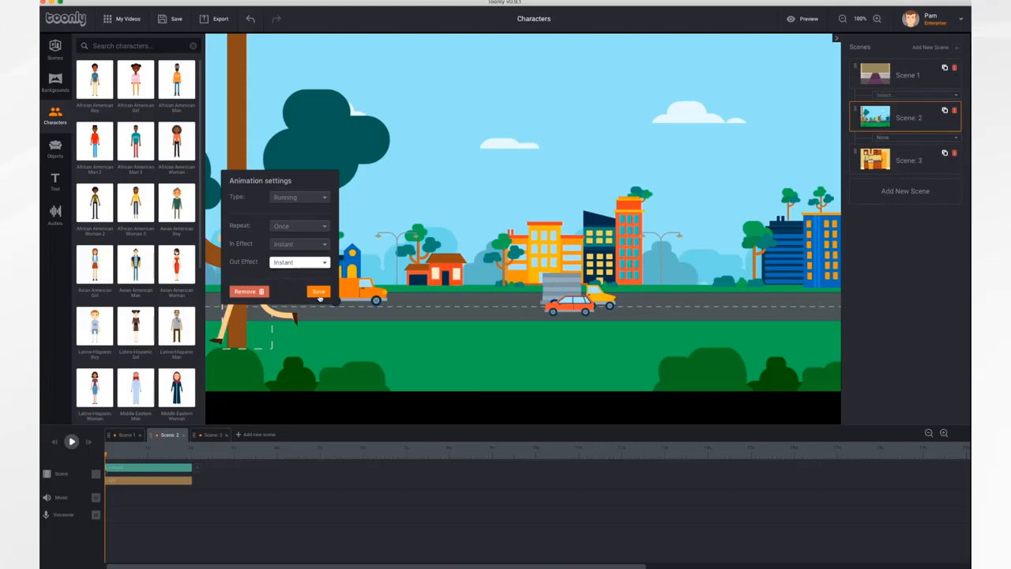
click(319, 292)
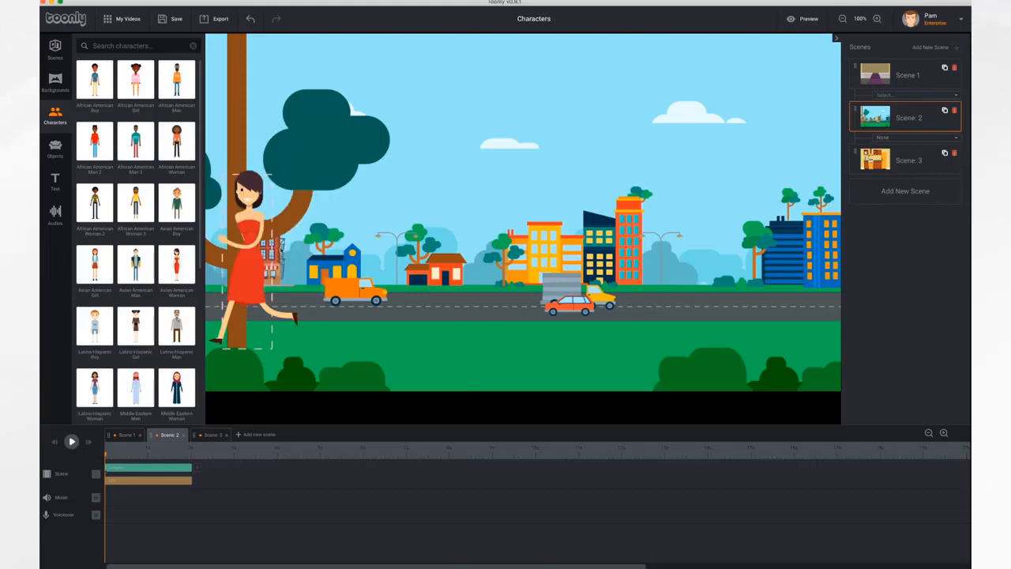
Flip the woman horizontally and extend her Running clip to about 4.5 seconds
click(247, 243)
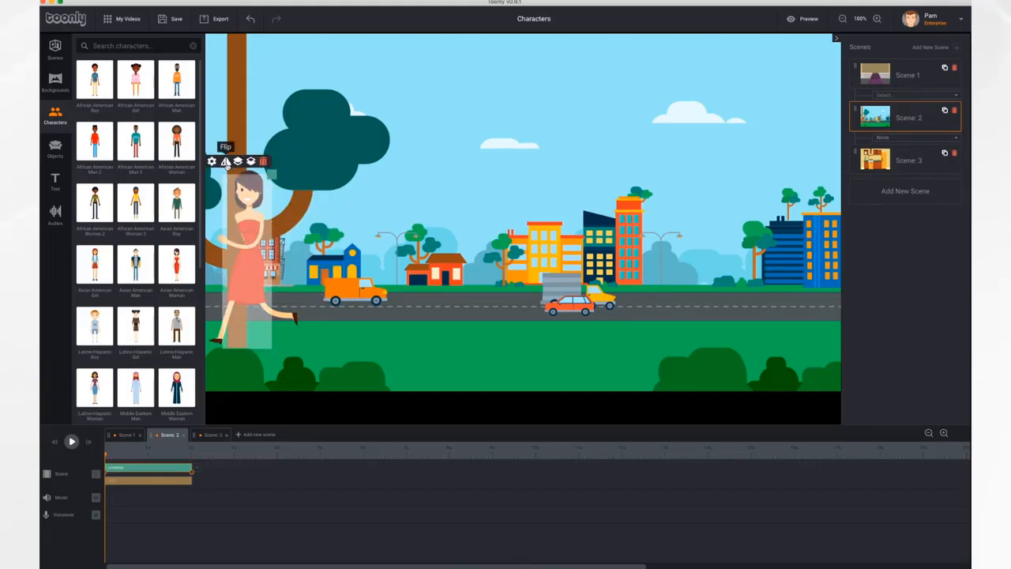
click(226, 162)
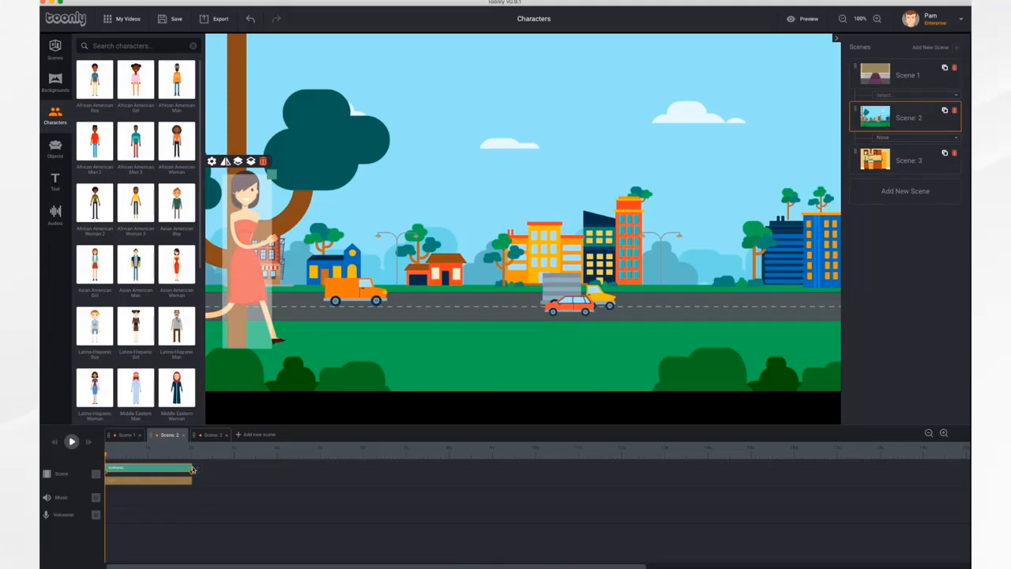
drag(191, 469, 301, 470)
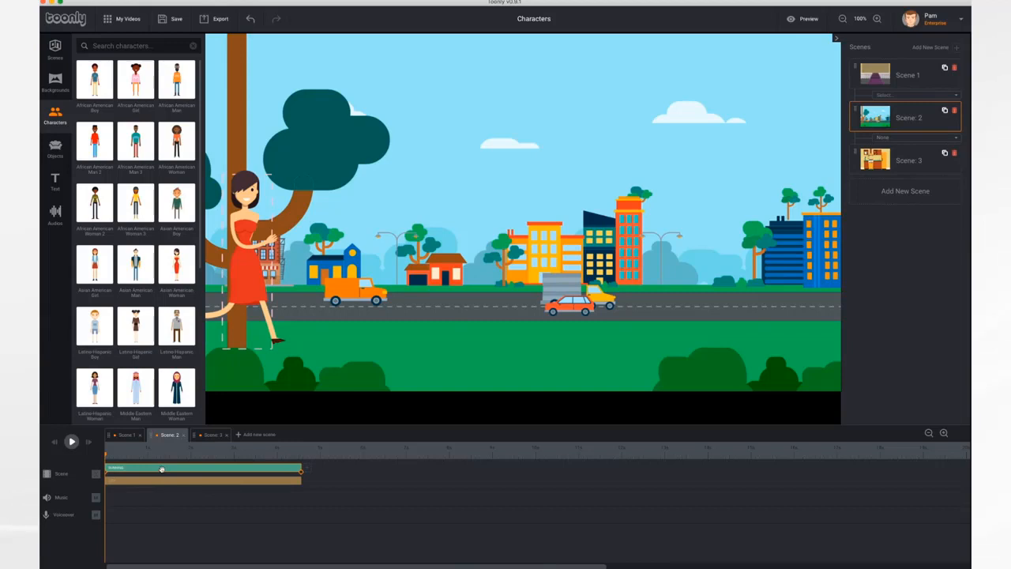
At the end of the Running clip, move the woman past Scene 2's right edge and play the scene from the start
click(162, 470)
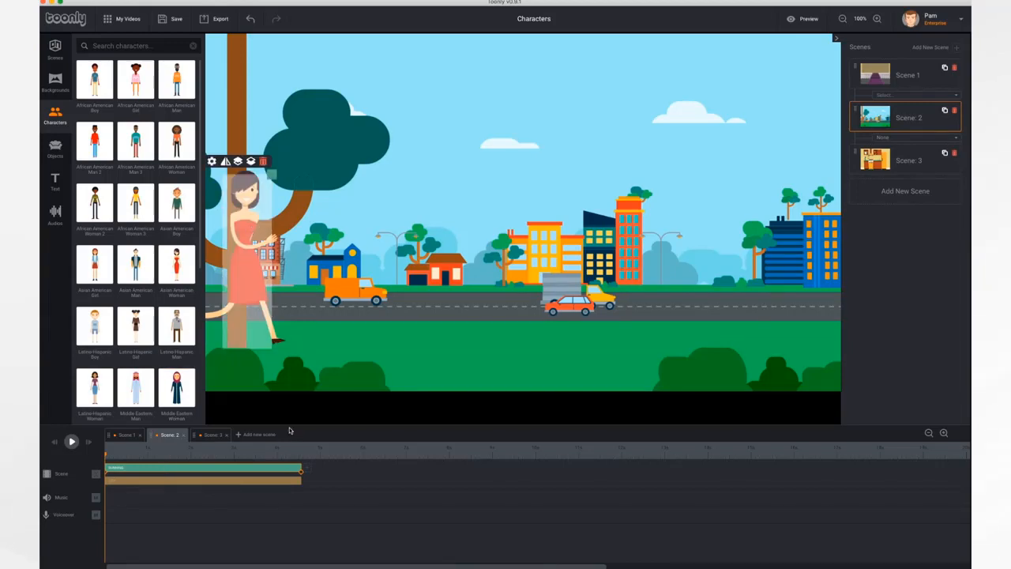
click(302, 474)
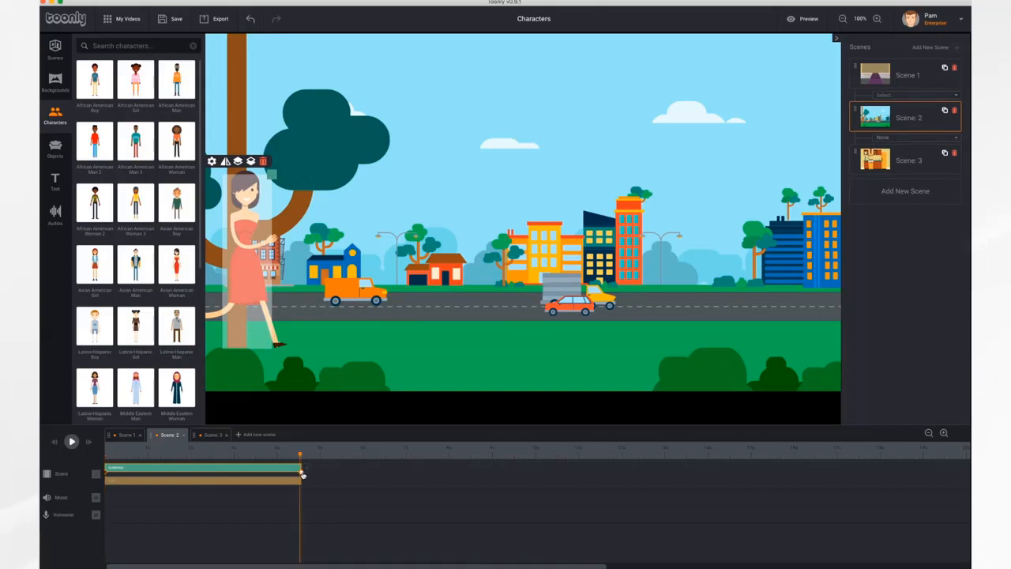
drag(253, 245, 864, 260)
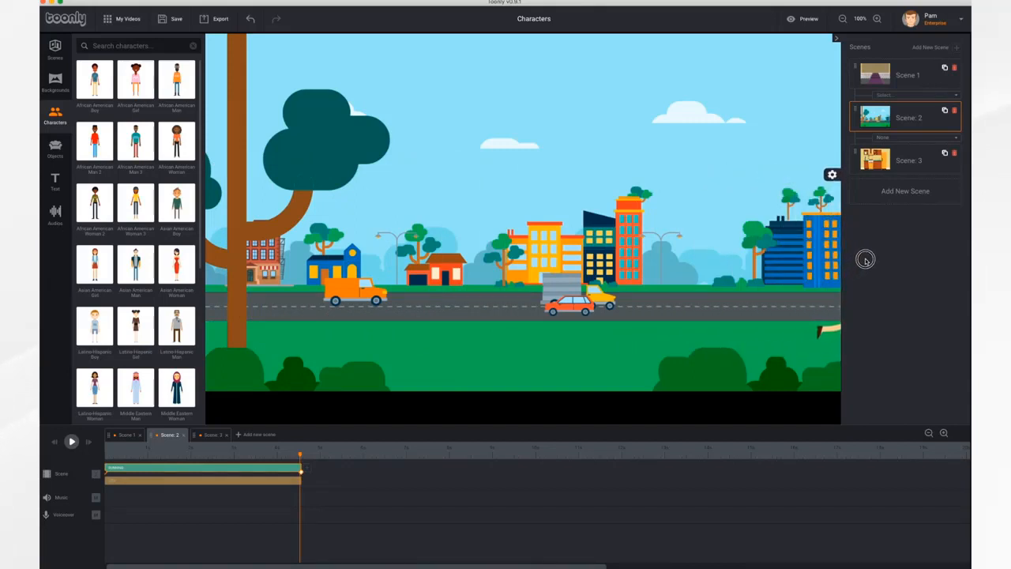
click(54, 444)
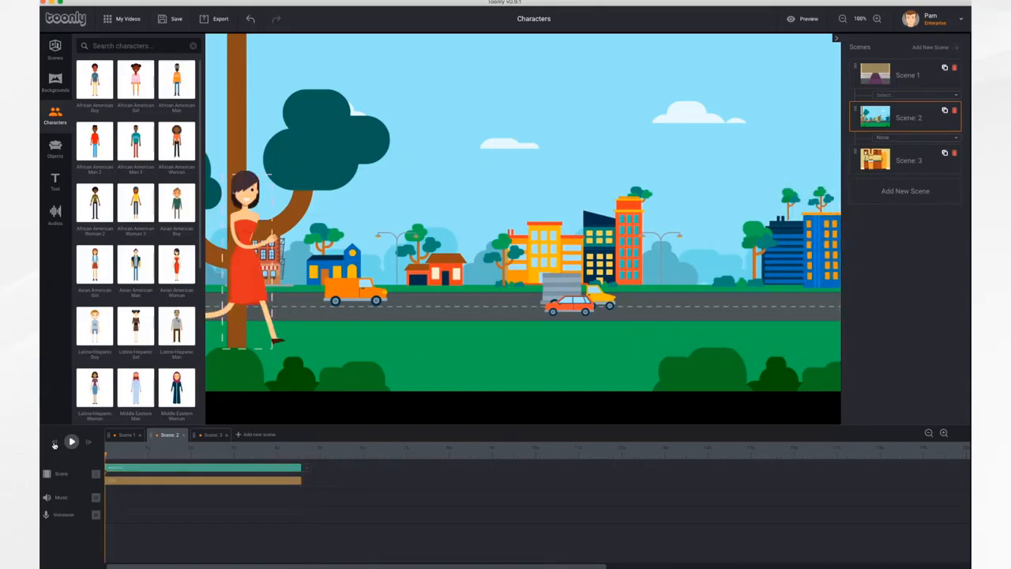
click(71, 442)
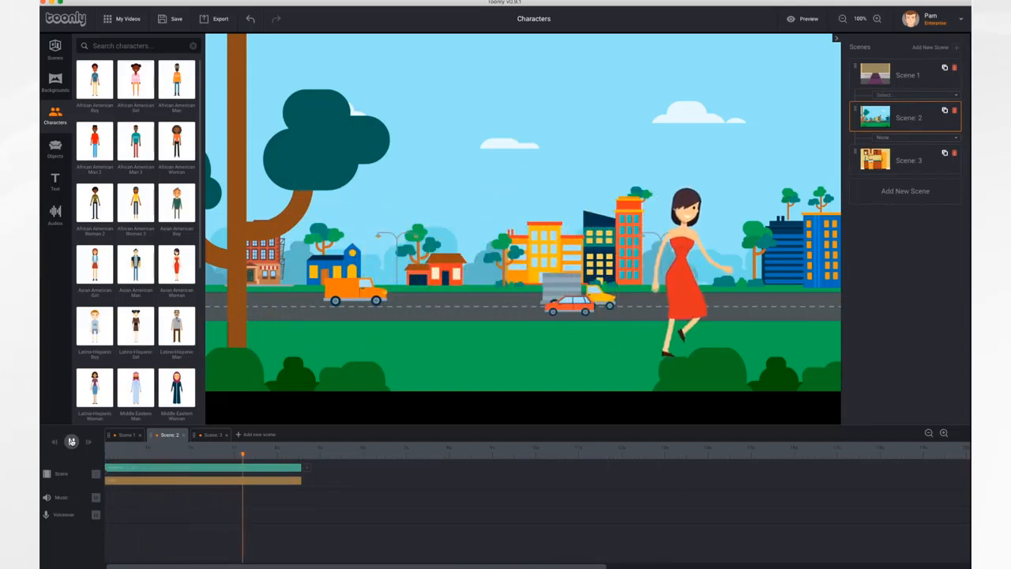
Set the woman's Running animation in Scene 2 to repeat 3 times
drag(287, 456, 125, 455)
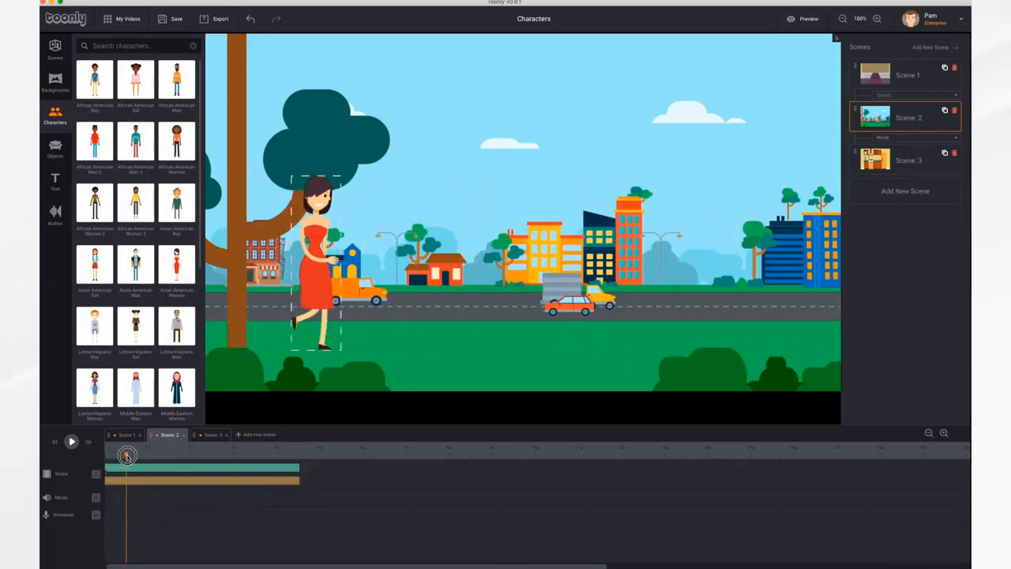
click(151, 471)
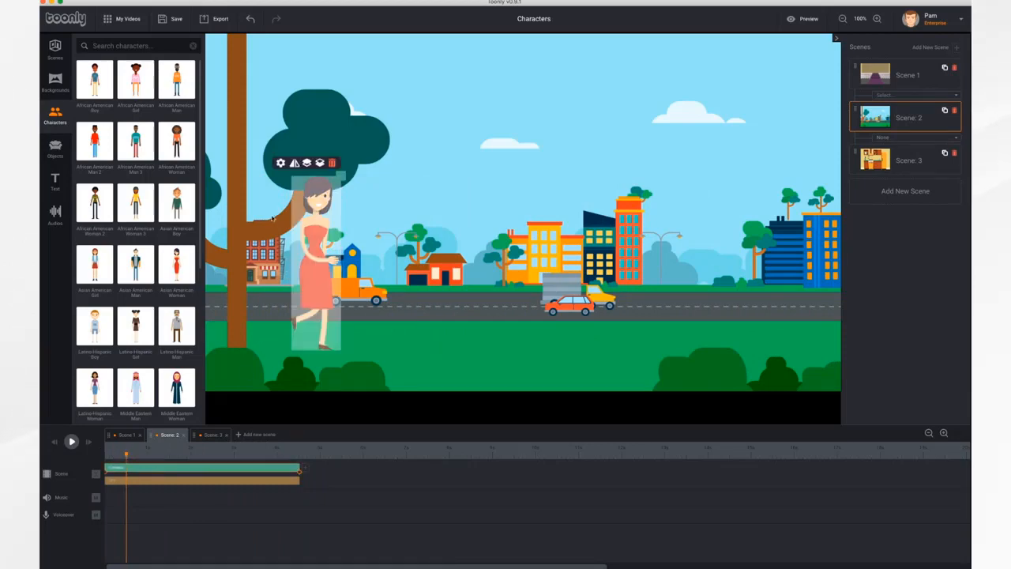
click(281, 163)
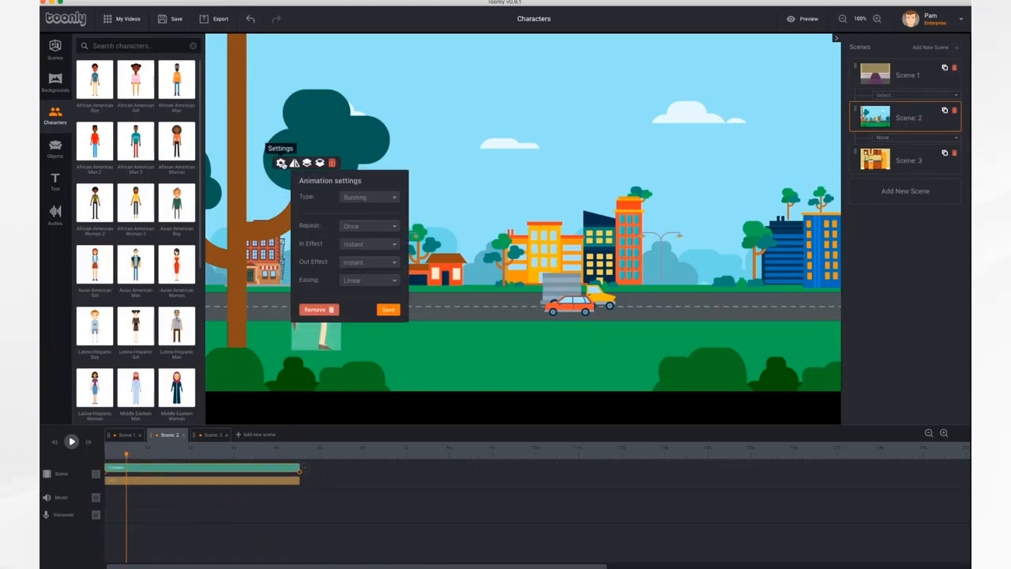
click(381, 227)
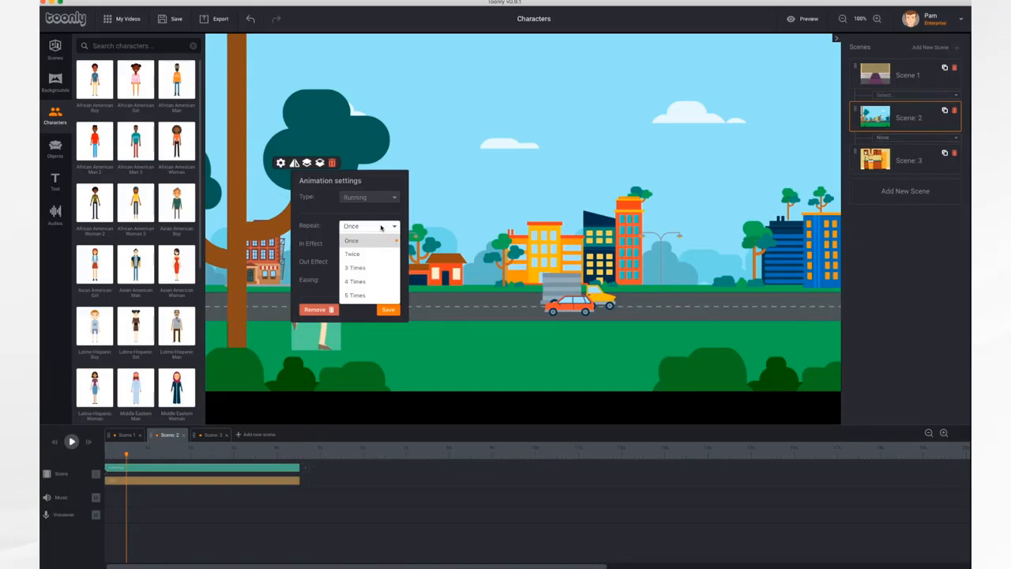
click(368, 268)
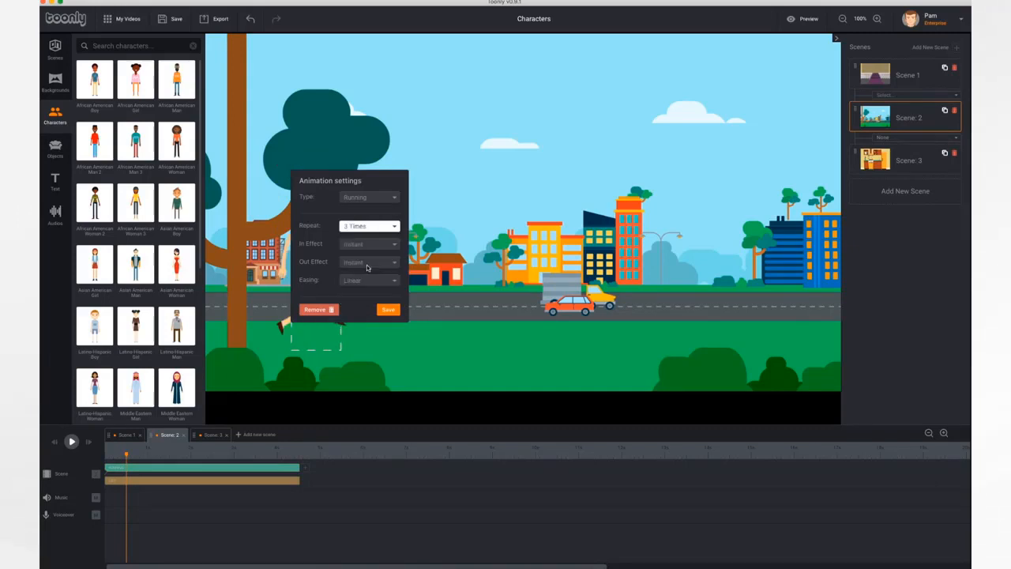
click(388, 310)
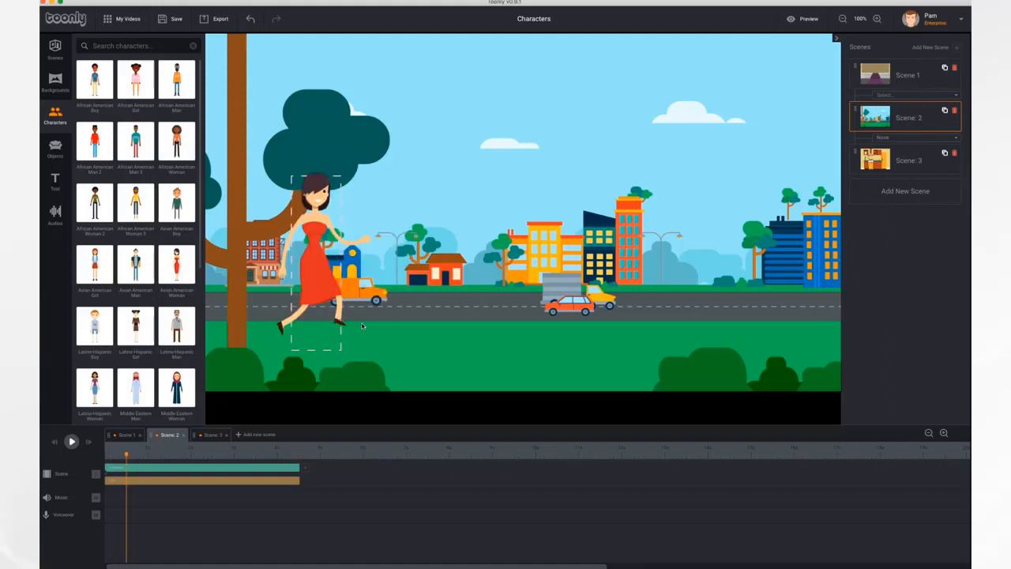
Play Scene 2 to its end, and preview the whole video from Scene 1
click(71, 442)
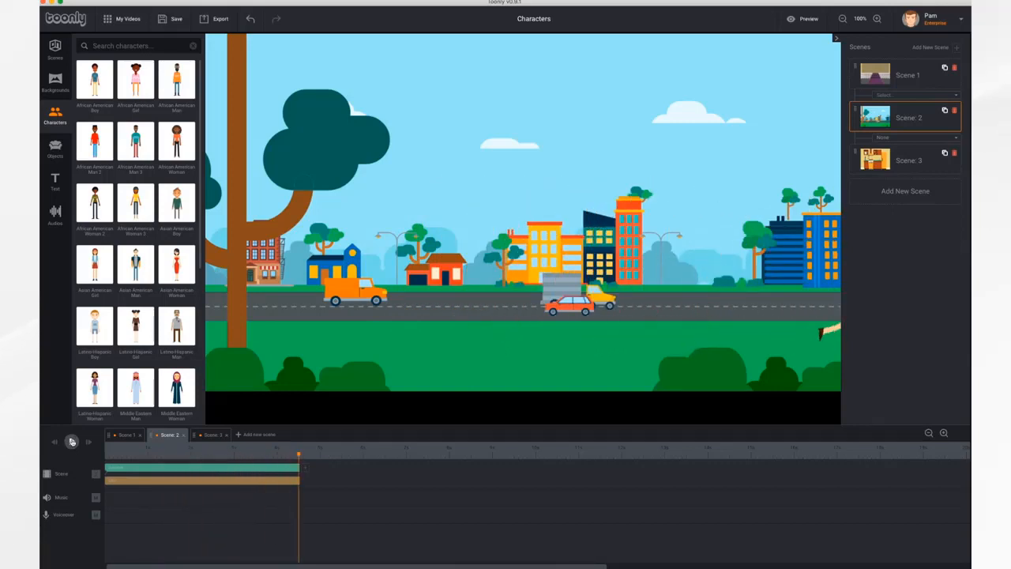
click(126, 435)
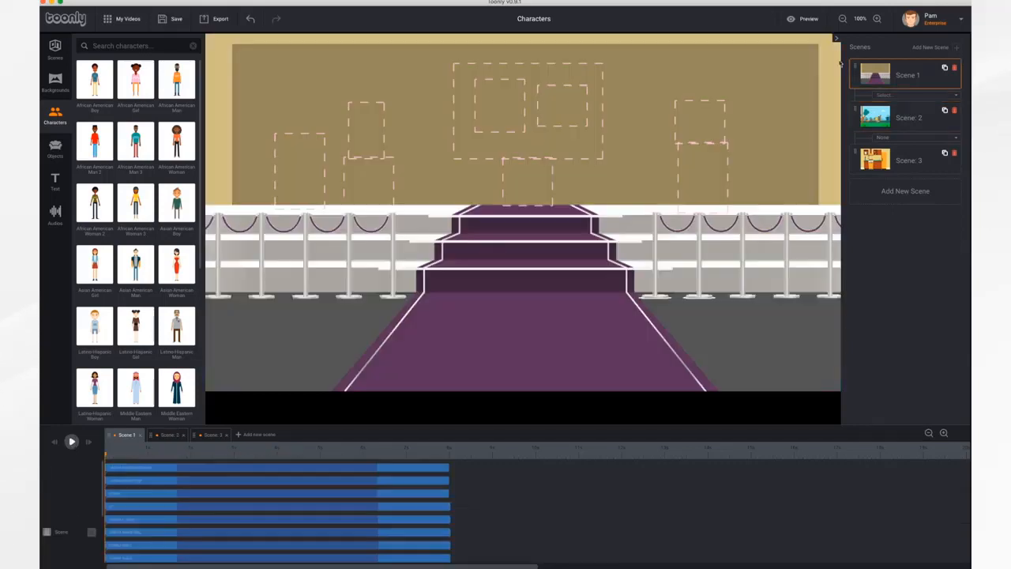
click(810, 18)
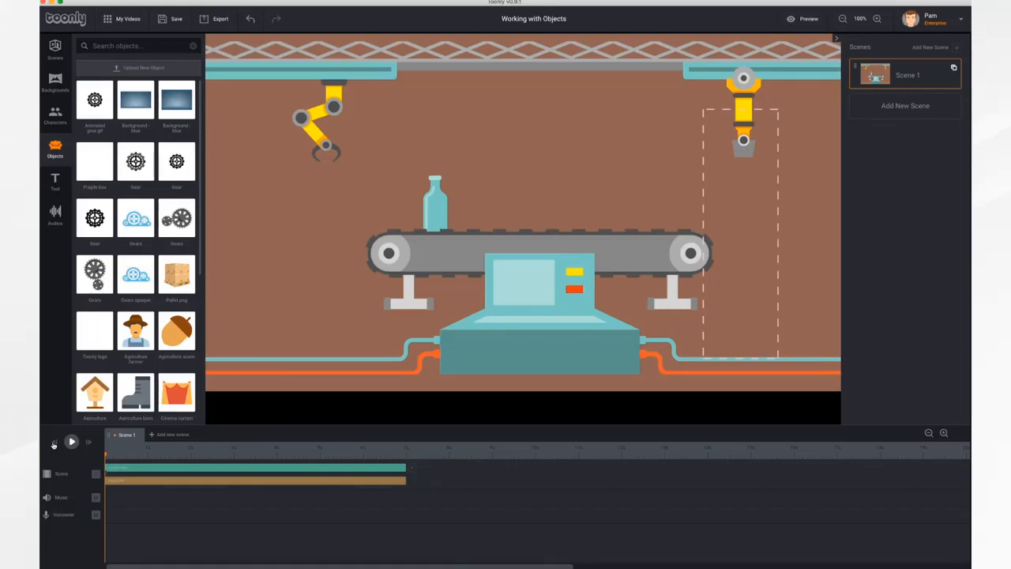
Play Scene 1 of the Working with Objects project and browse the object library down to the clothing and creative items
click(72, 442)
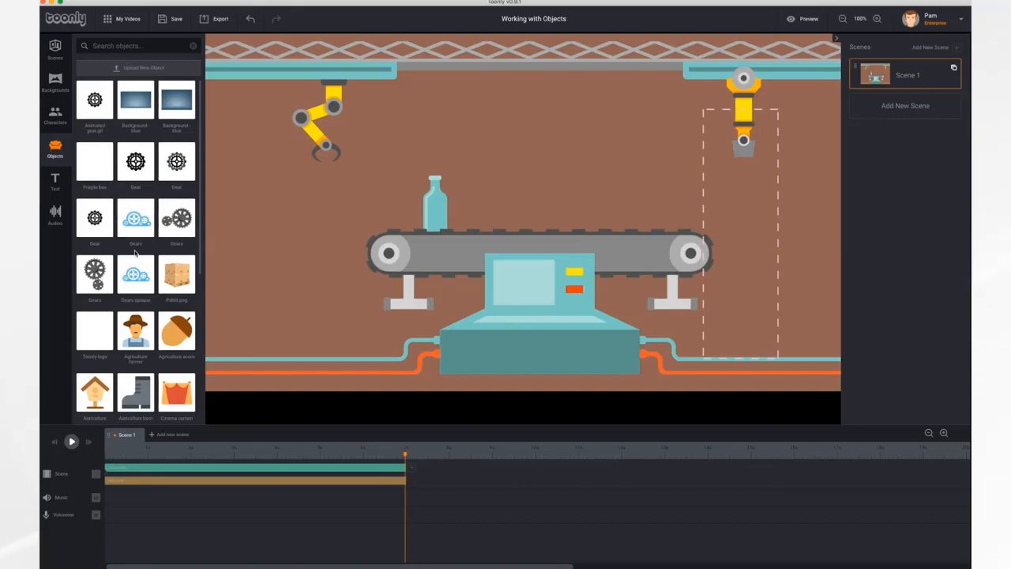
scroll(135, 252, down, 3)
scroll(136, 253, down, 10)
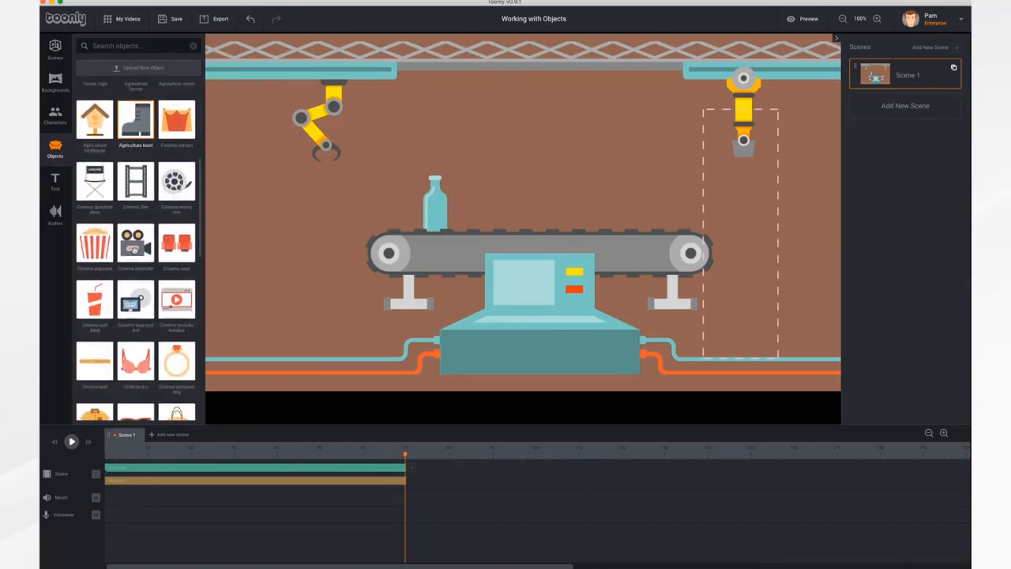
scroll(135, 252, down, 7)
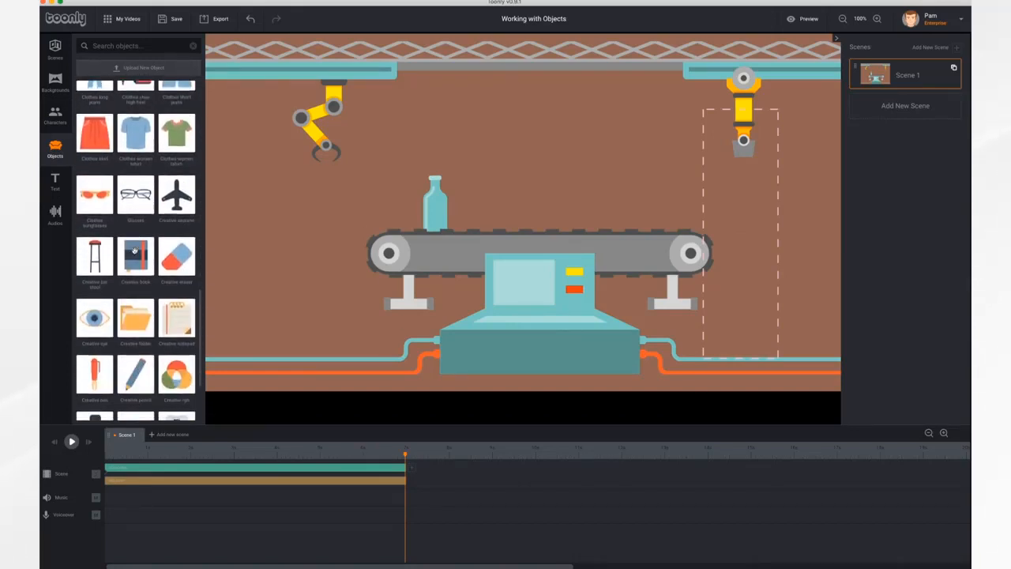
Search the objects for "fragile" and place the Fragile box on the conveyor belt beside the bottle, starting at 1 second
click(140, 45)
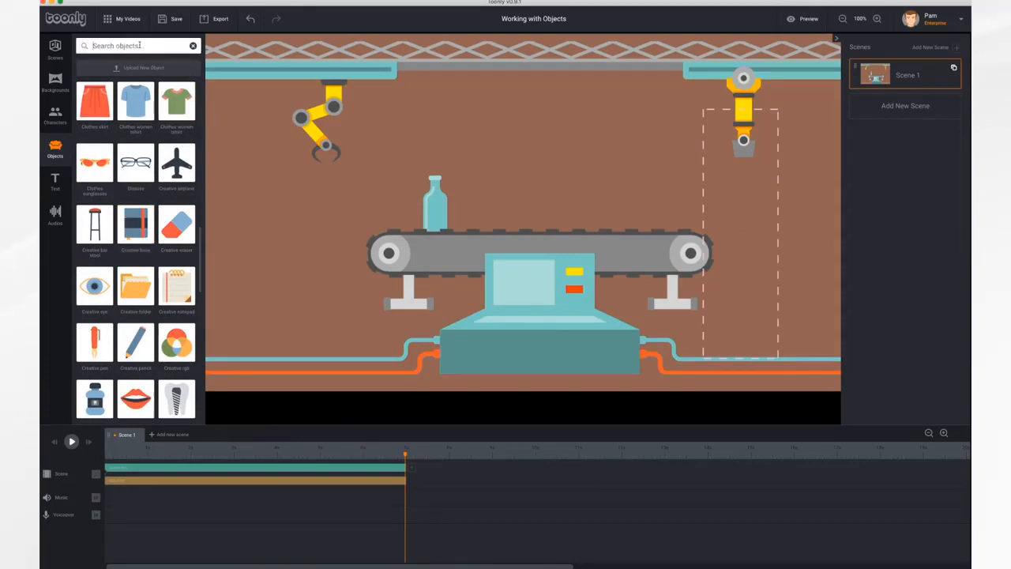
text(fragile)
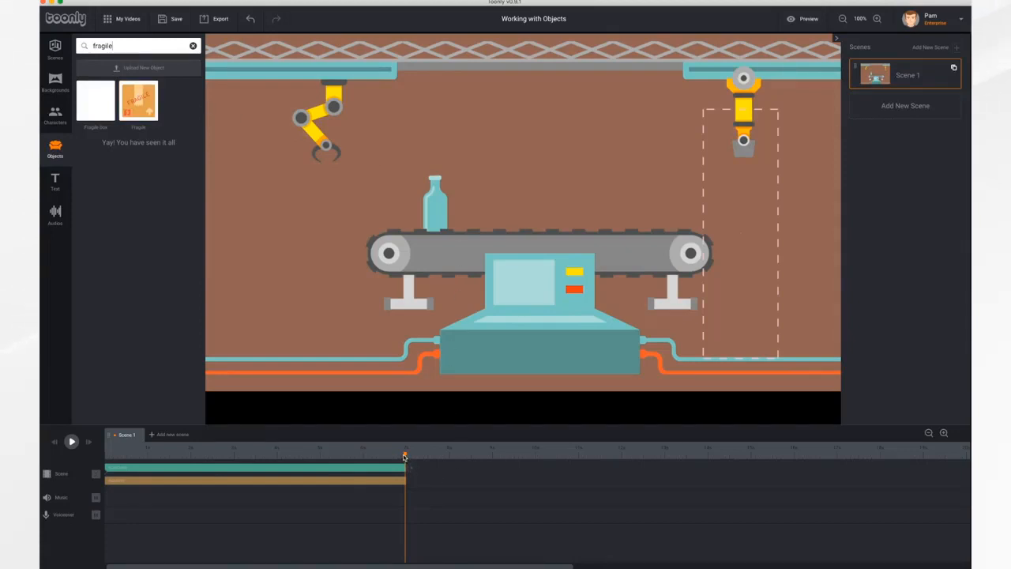
drag(405, 456, 149, 450)
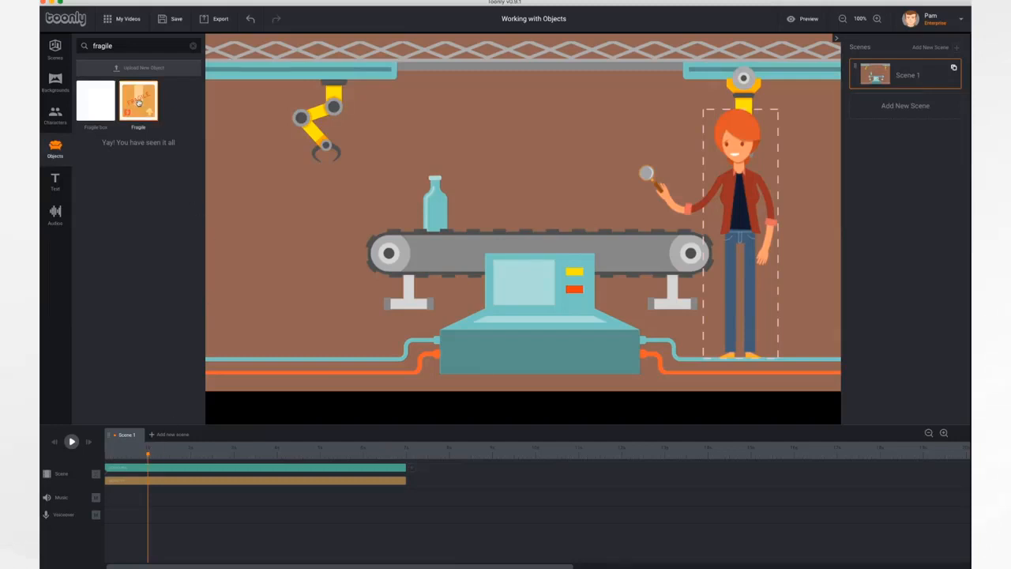
drag(138, 103, 384, 170)
drag(467, 199, 474, 201)
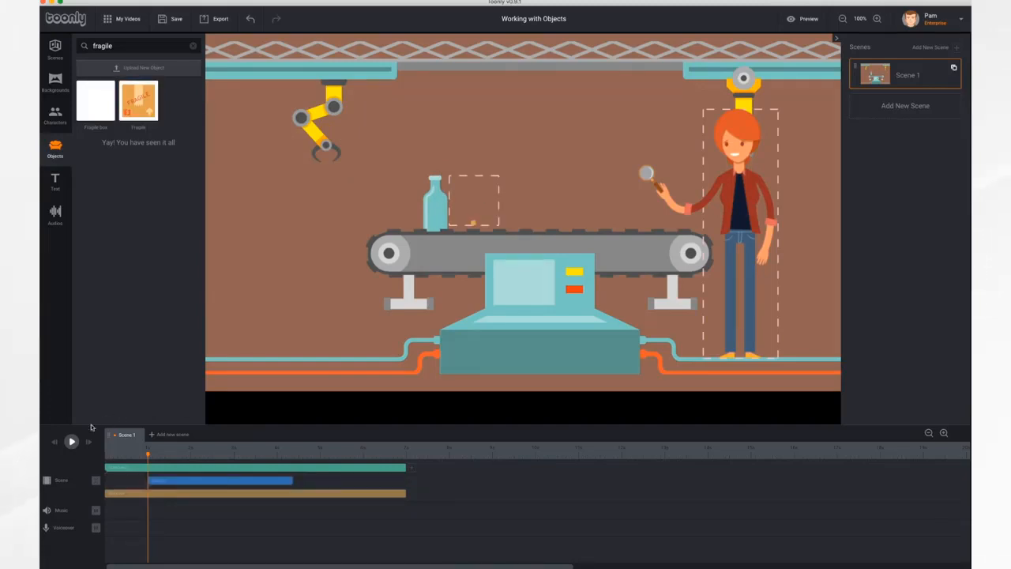
Play the Fragile box's entrance and extend its clip to the scene's end at 7 seconds
click(71, 442)
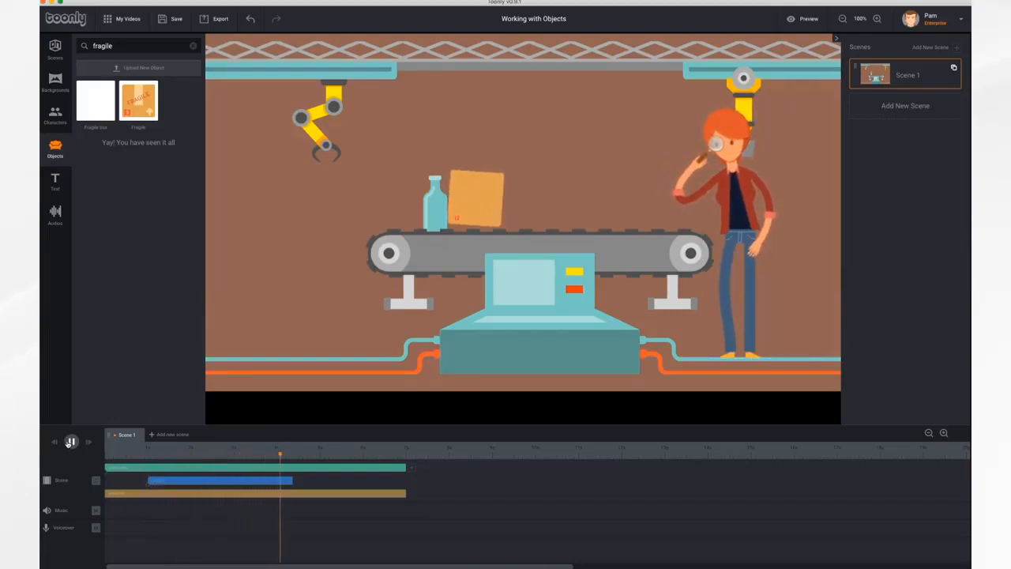
click(70, 443)
drag(293, 481, 406, 488)
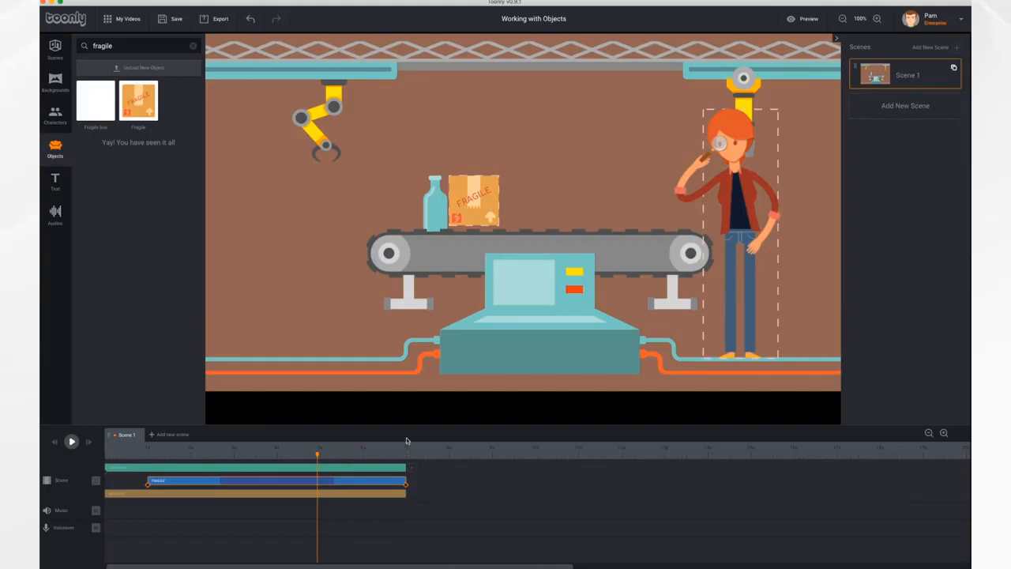
At the start of the Fragile clip, nudge the box slightly away from the bottle
click(478, 191)
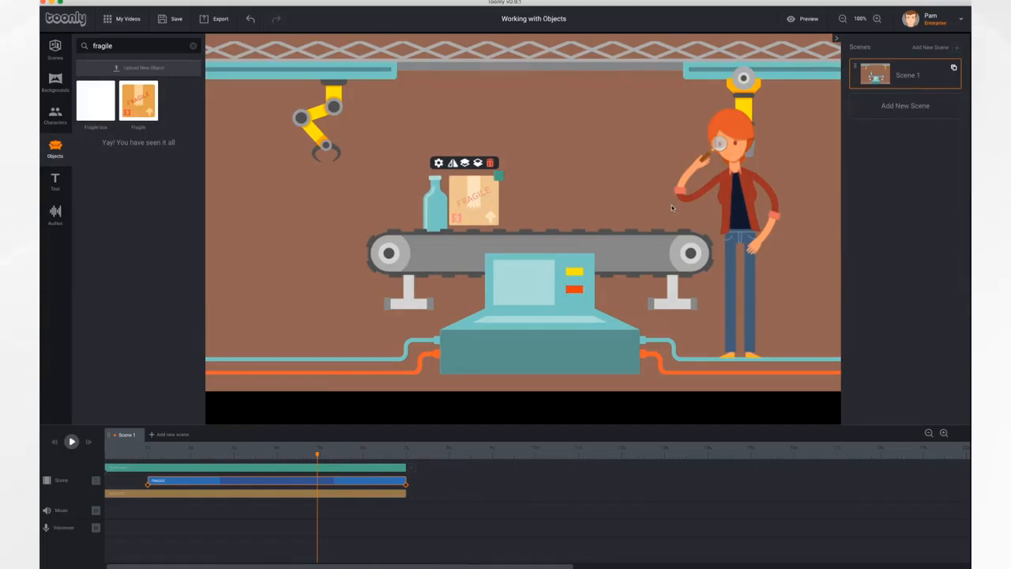
click(148, 485)
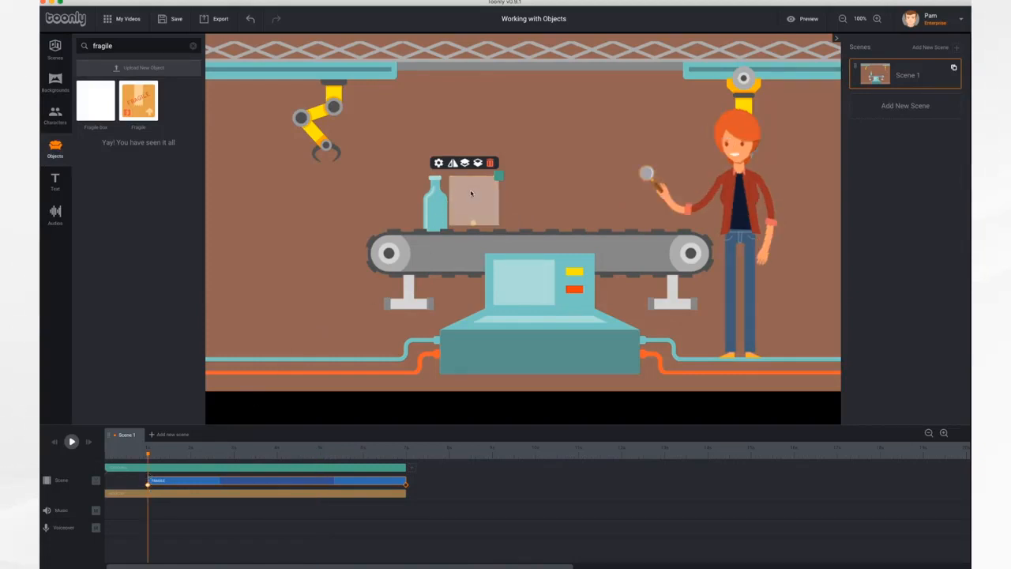
drag(471, 193, 475, 193)
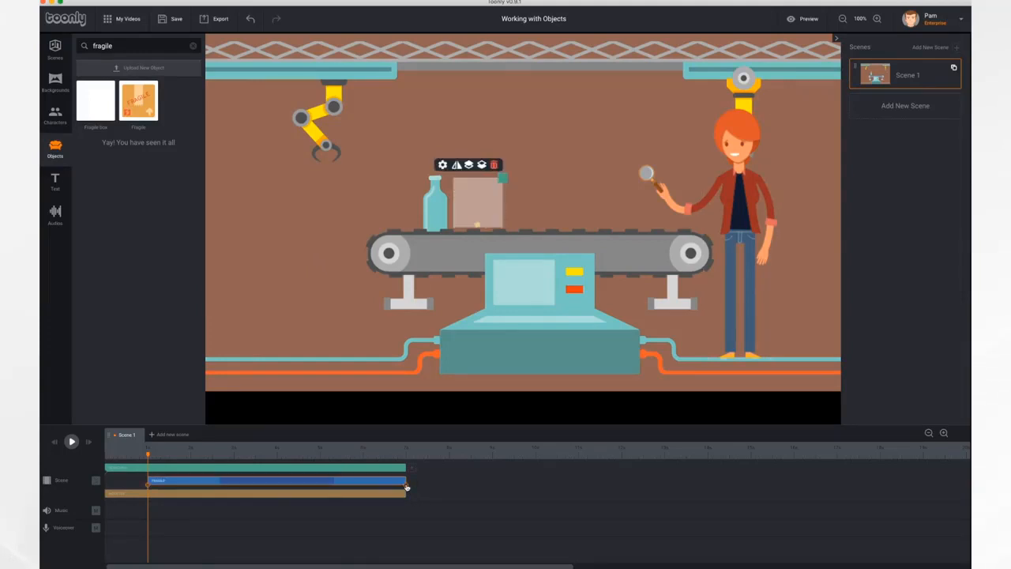
At the end of the Fragile clip, enlarge the box slightly, move it to the conveyor's right end and play the scene from the start
click(407, 487)
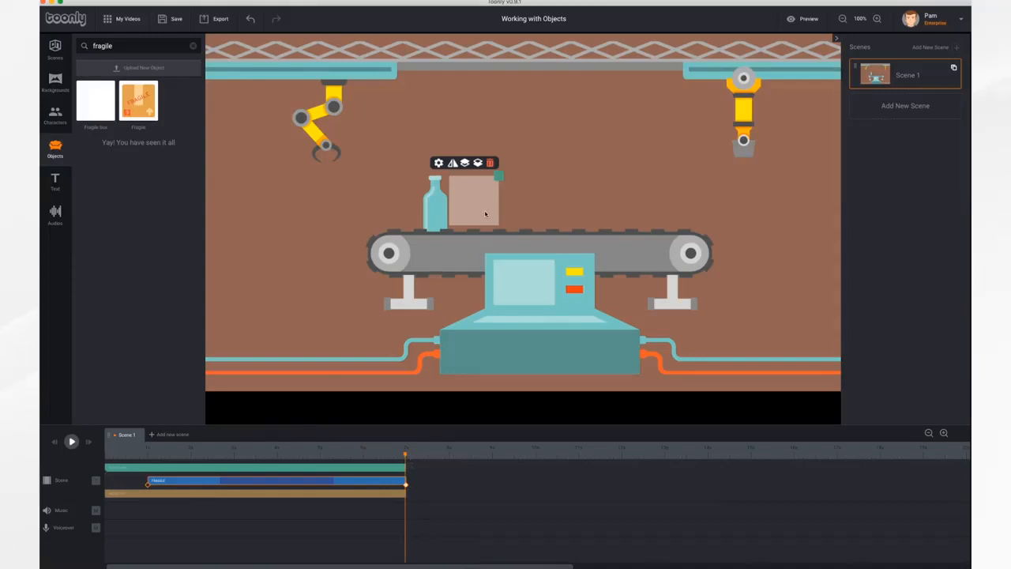
drag(501, 178, 525, 172)
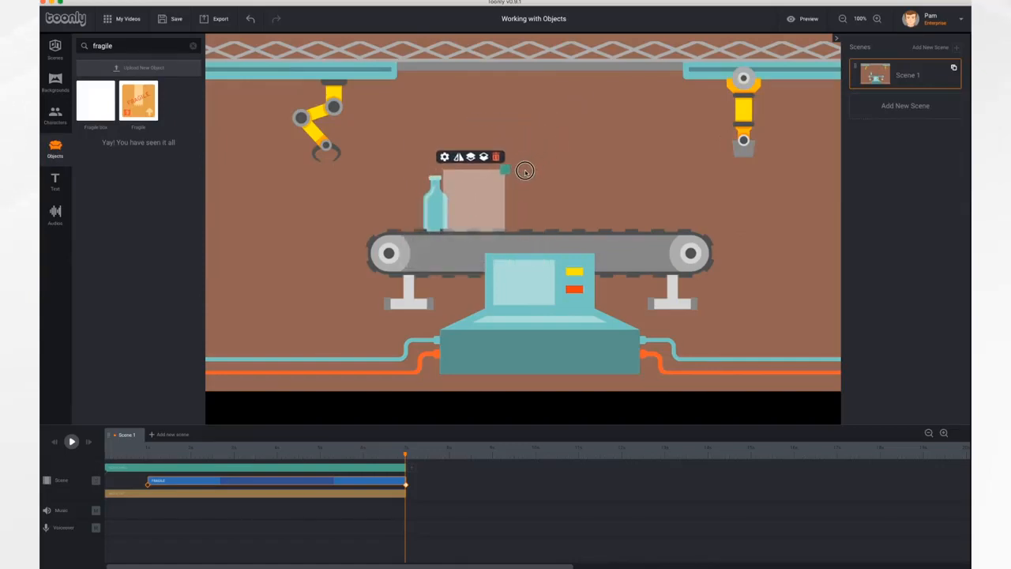
drag(484, 208, 649, 204)
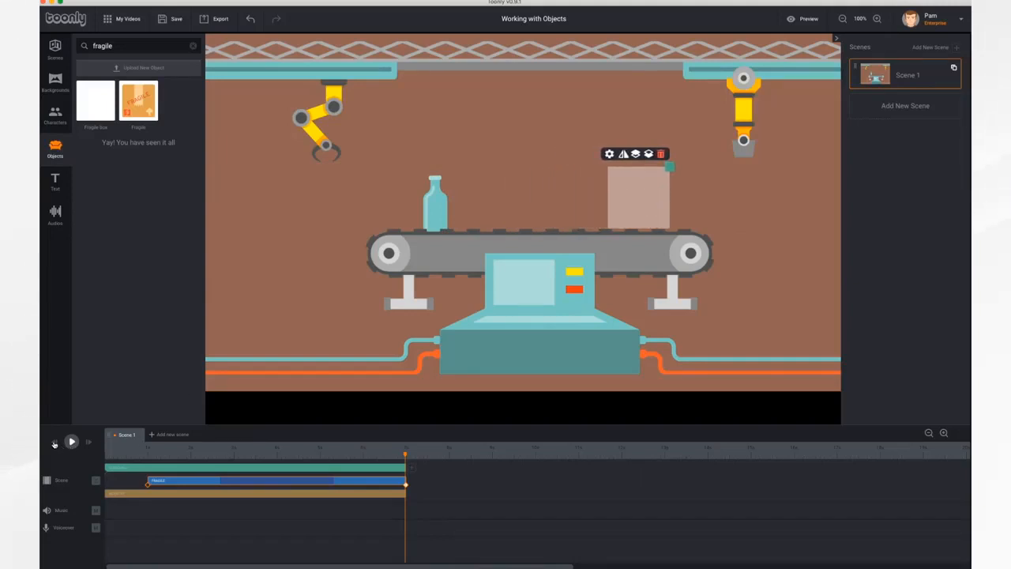
click(54, 444)
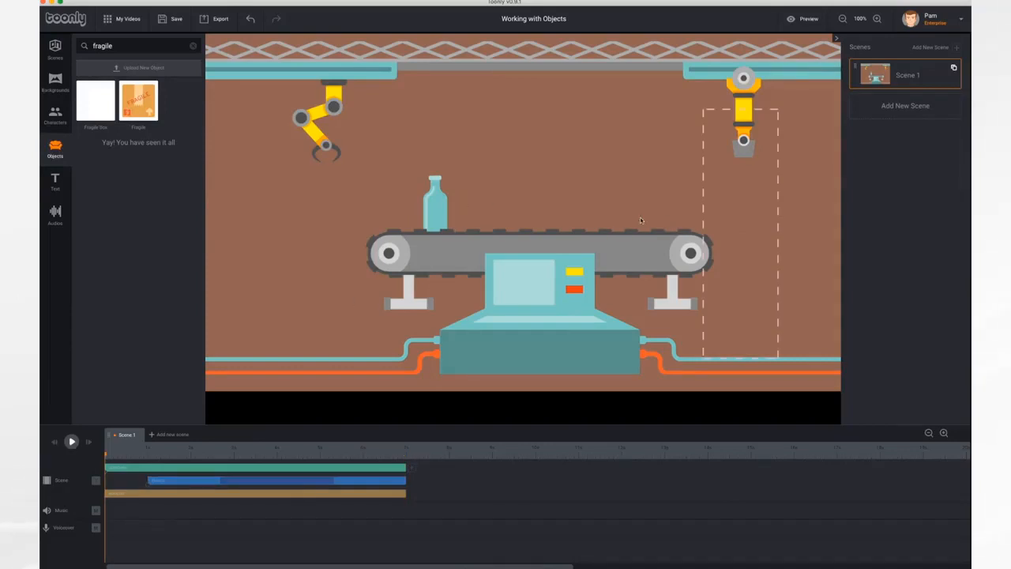
click(72, 442)
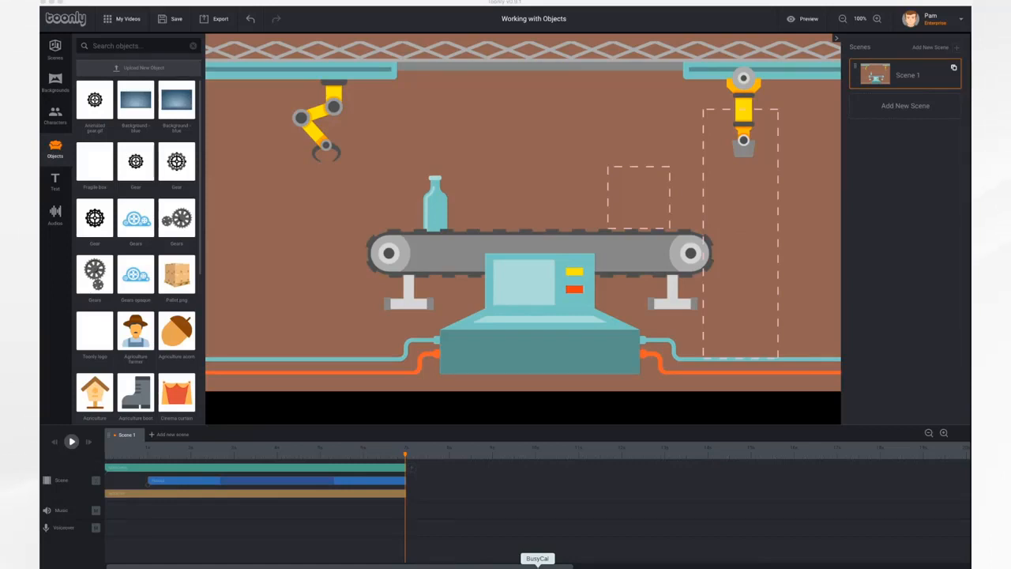
Upload Pallet.png from the Desktop as a new object under the name Pallet.png
click(147, 70)
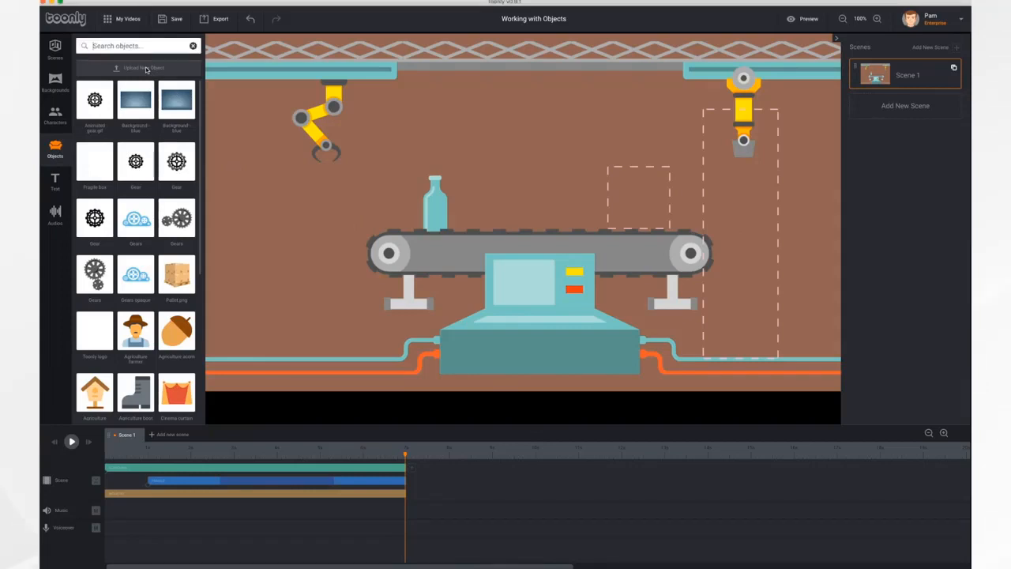
click(146, 70)
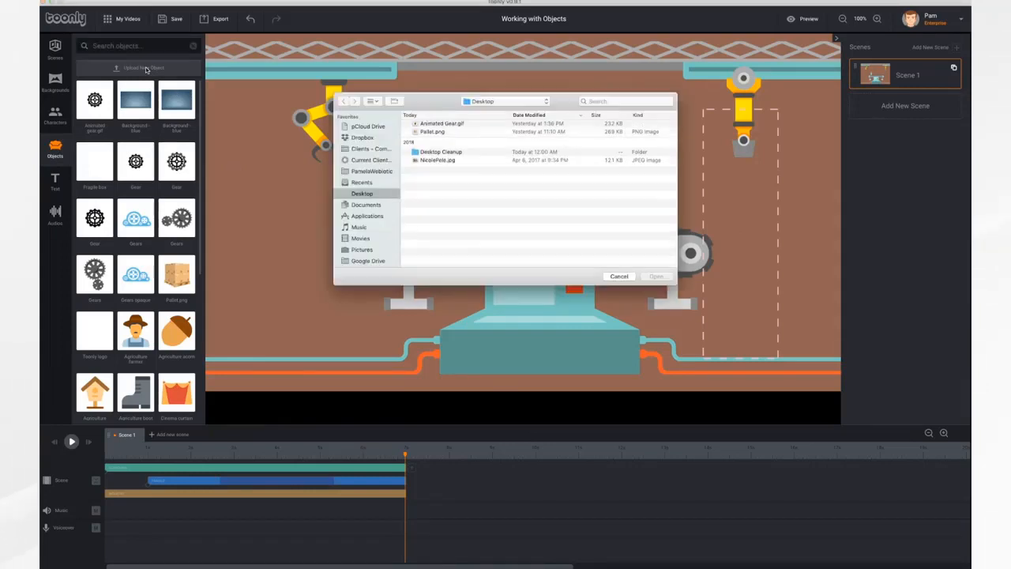
click(437, 133)
click(659, 277)
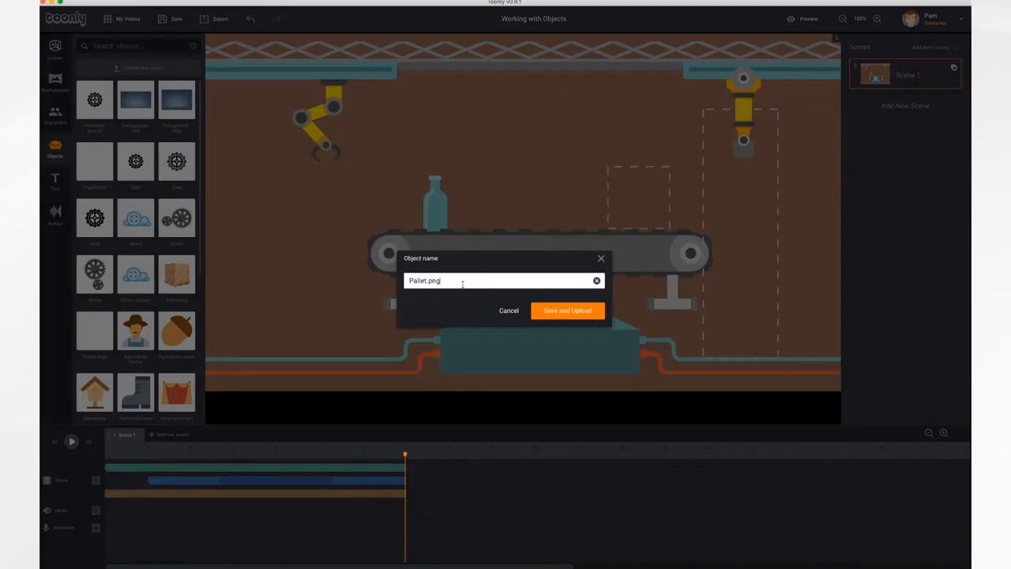
click(569, 311)
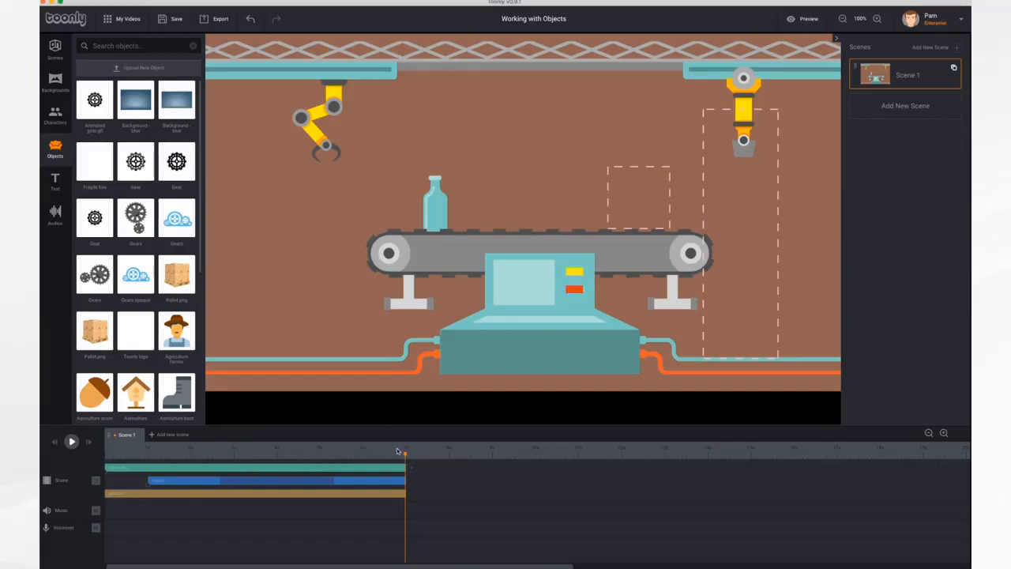
Add the Pallet.png object at the start of the scene and extend its clip to 7 seconds
drag(405, 455, 107, 456)
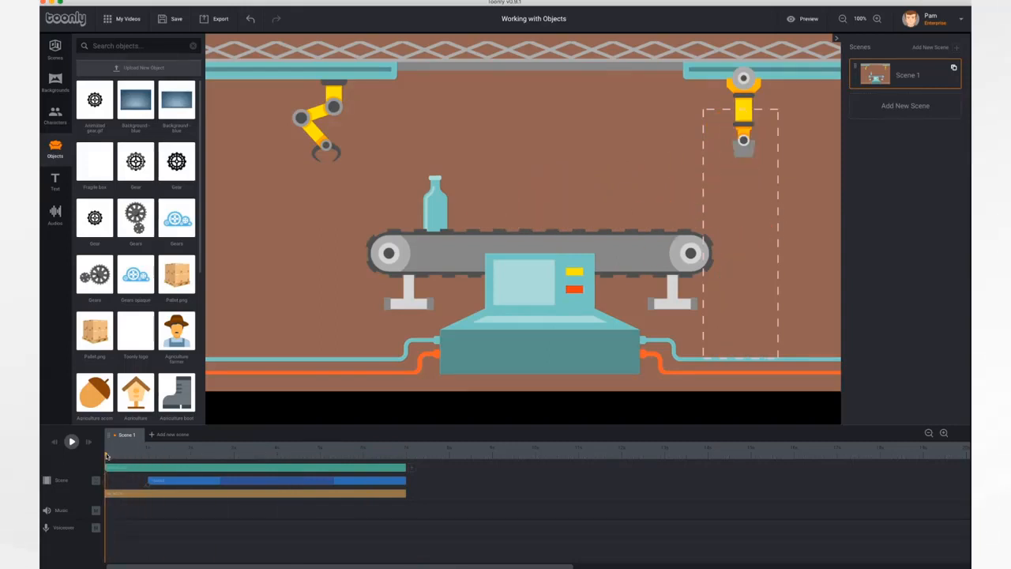
drag(179, 273, 276, 253)
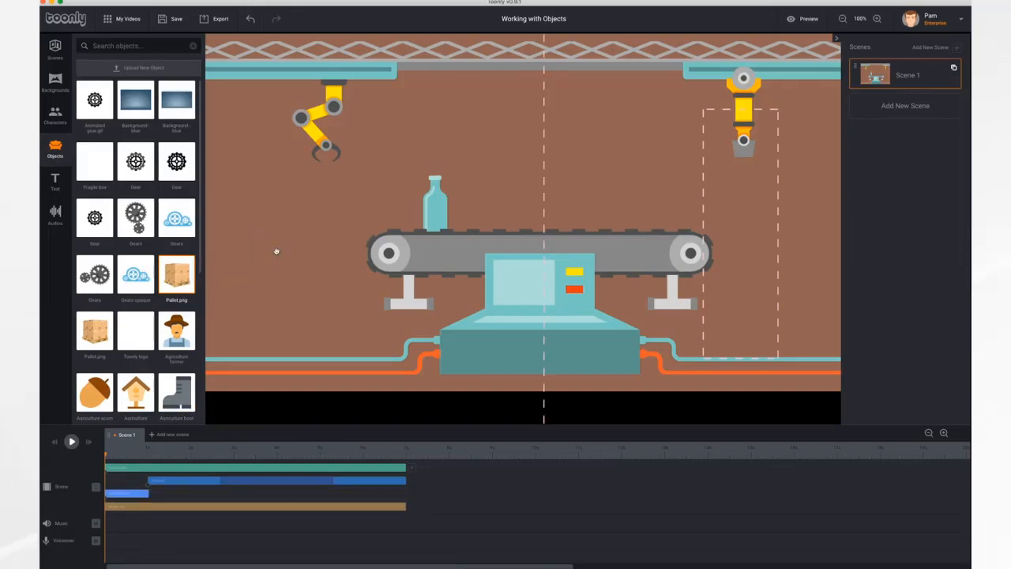
click(146, 500)
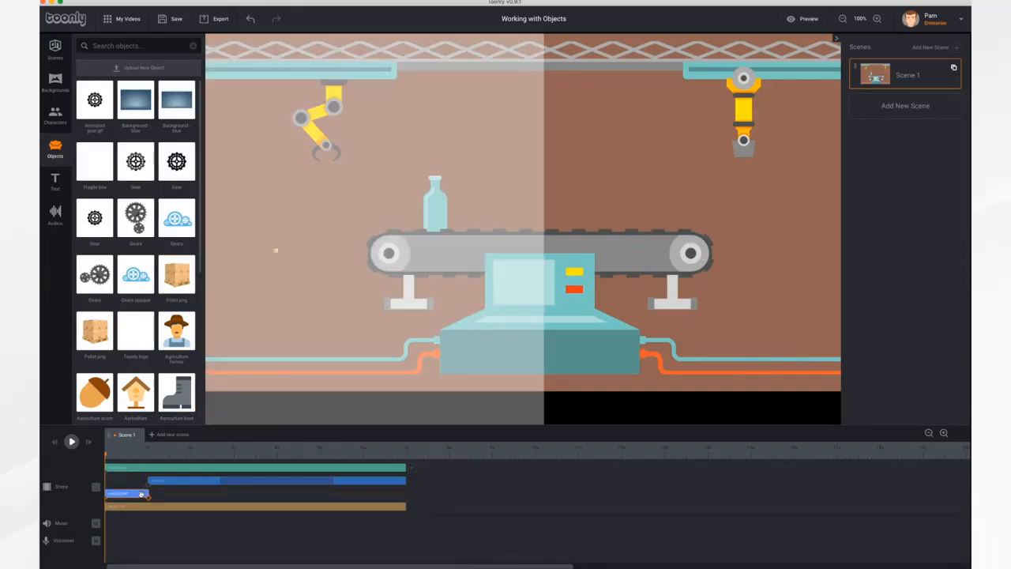
drag(148, 496, 406, 501)
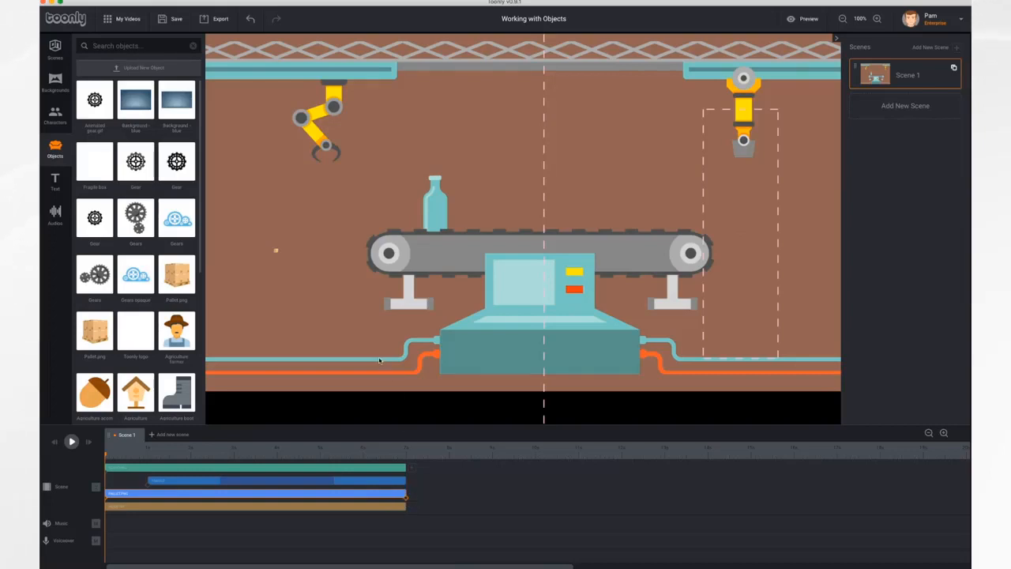
Play to about 3.5 seconds, shrink the pallet, place it on the floor left of the conveyor, and replay the scene from the start
click(72, 443)
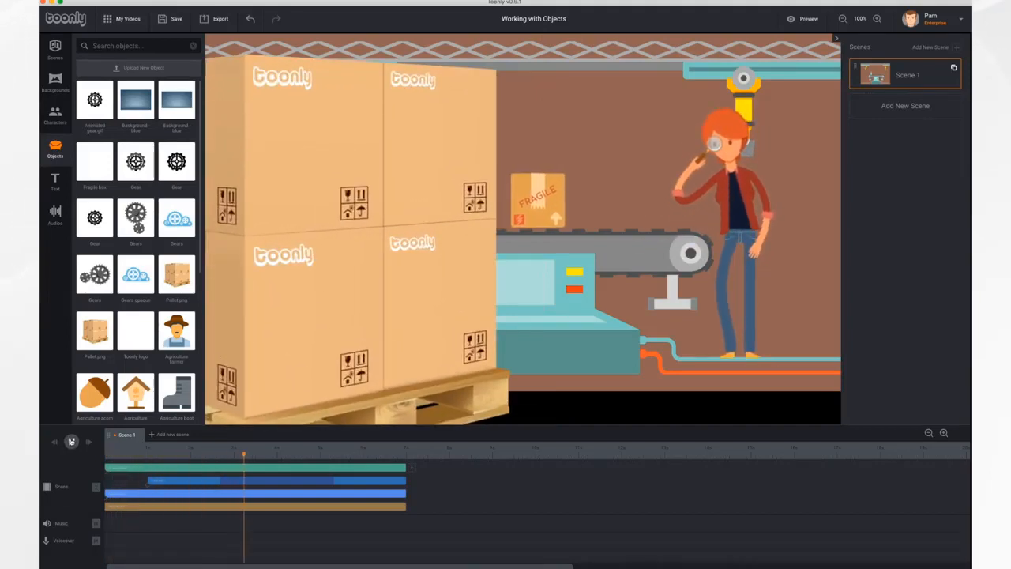
click(71, 442)
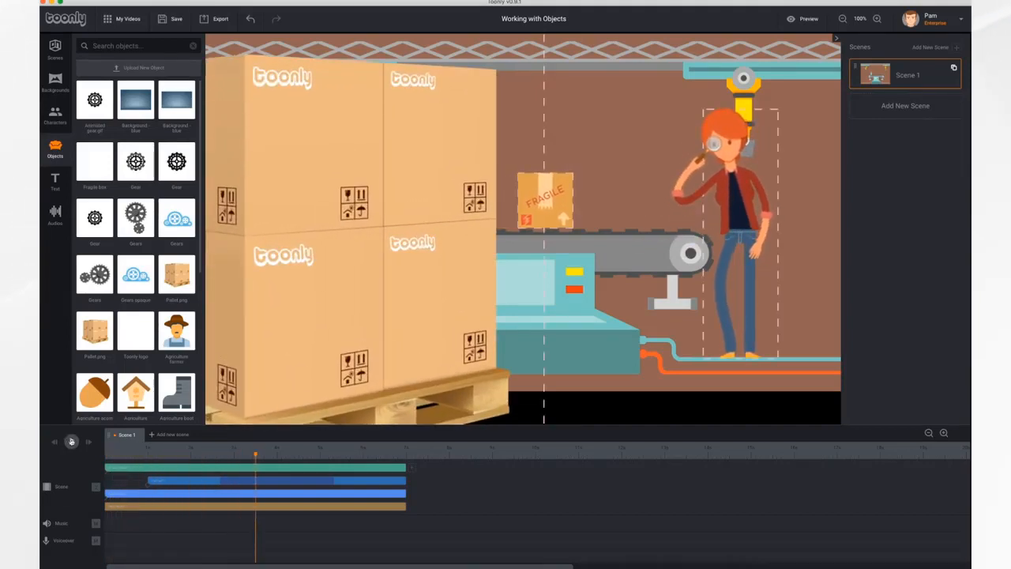
click(392, 242)
drag(391, 243, 397, 334)
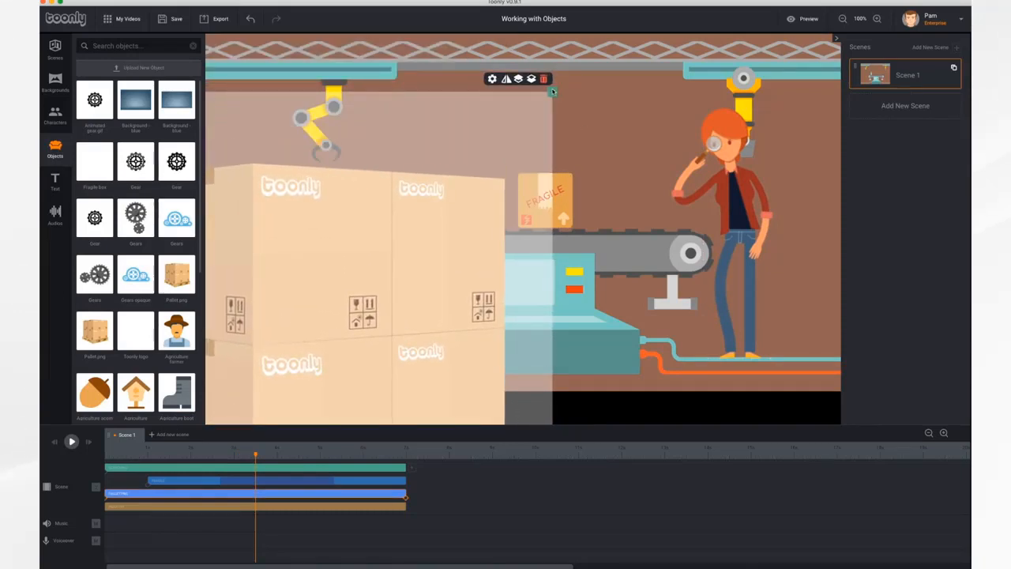
drag(553, 92, 370, 275)
drag(317, 342, 314, 259)
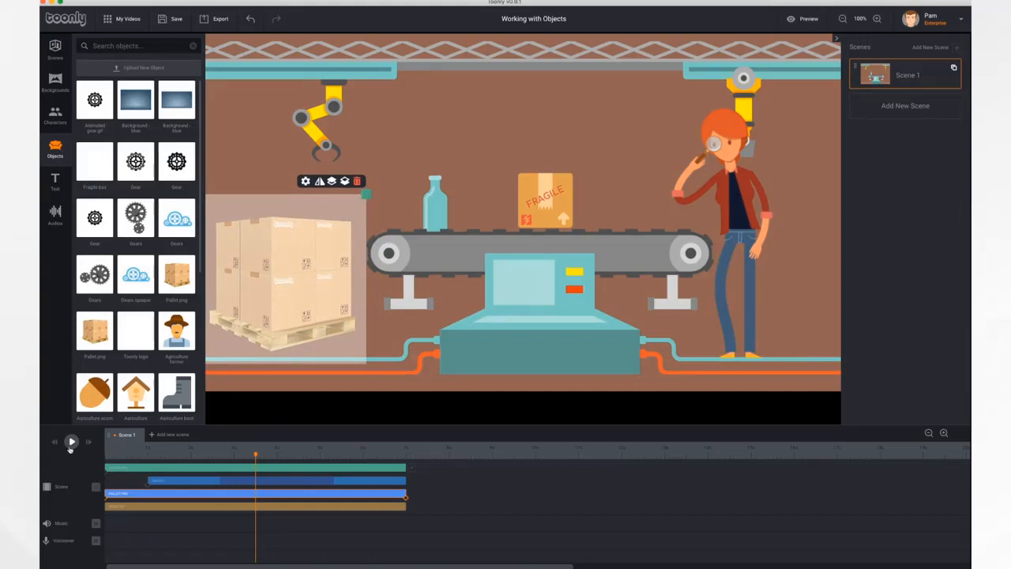
click(55, 442)
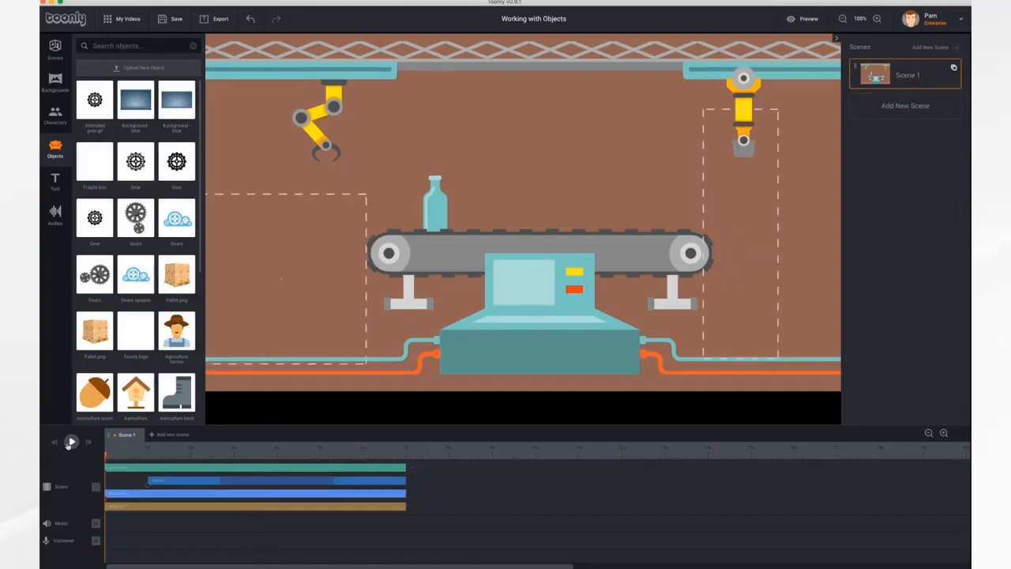
click(72, 442)
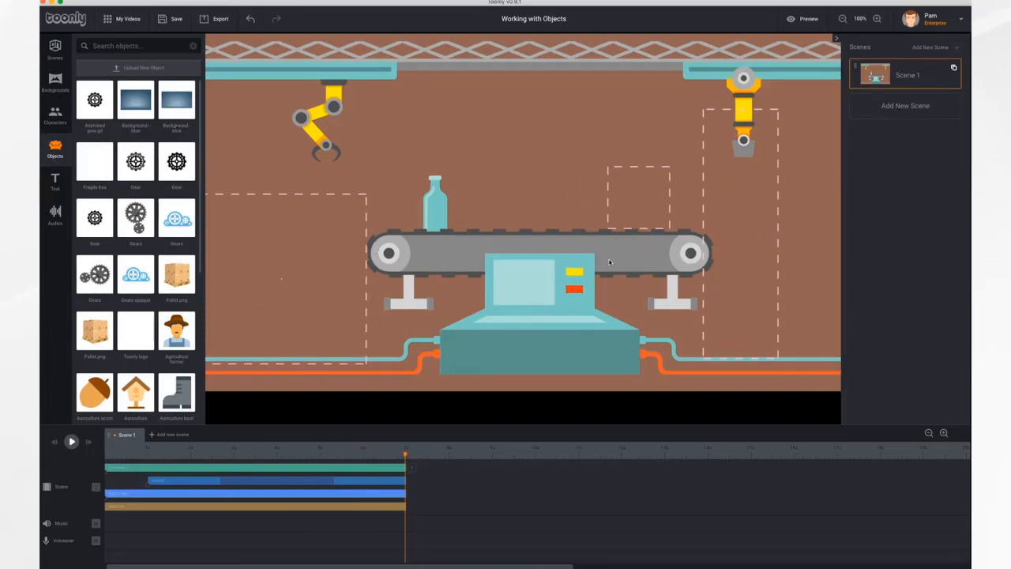
Upload Animated Gear.gif from the Desktop as a new object under the name Animated Gear.gif
click(135, 69)
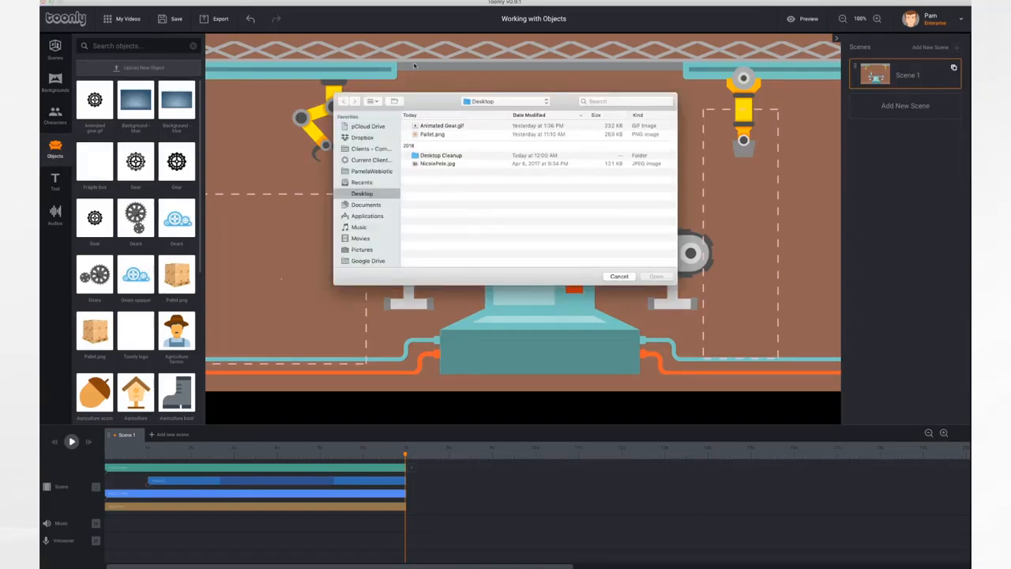
click(454, 126)
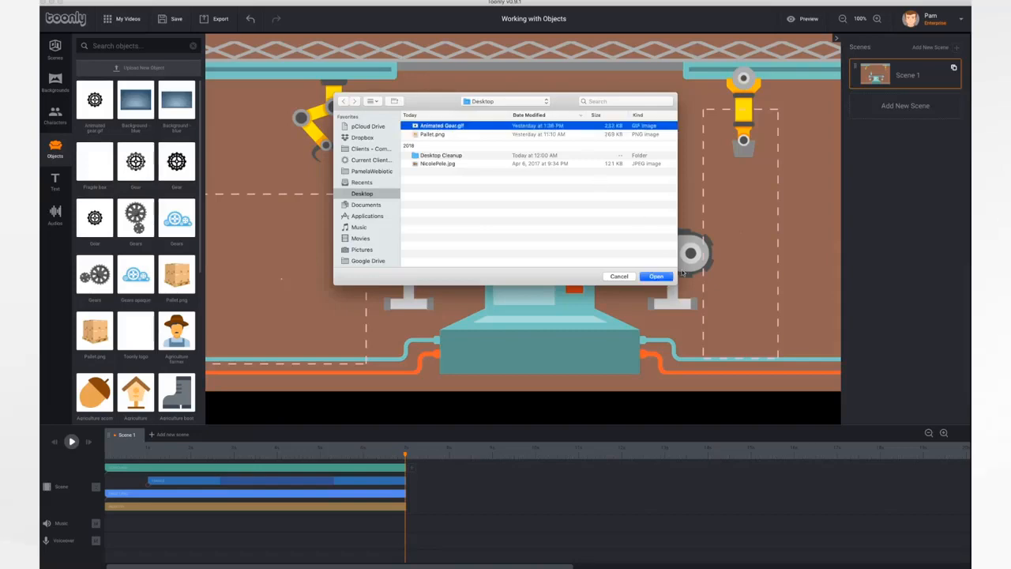
click(657, 277)
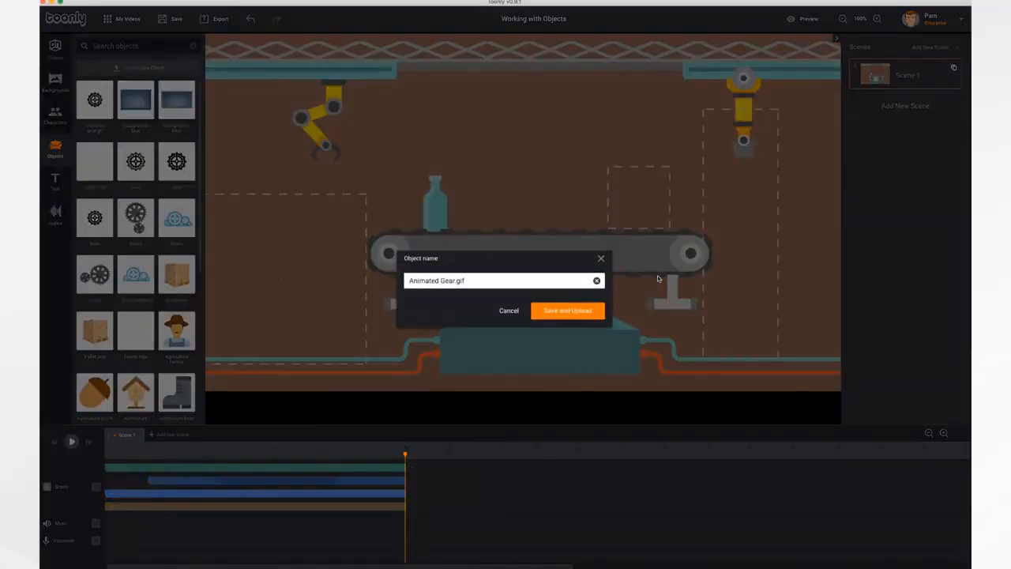
click(582, 314)
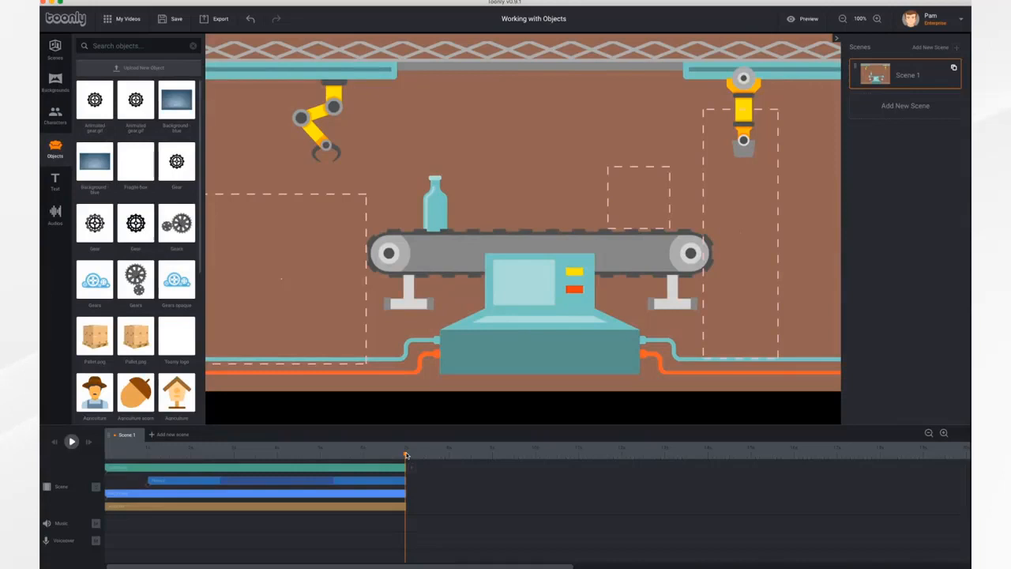
Add two copies of the Animated Gear.gif object at the start of the scene, one over each conveyor wheel
drag(406, 455, 104, 453)
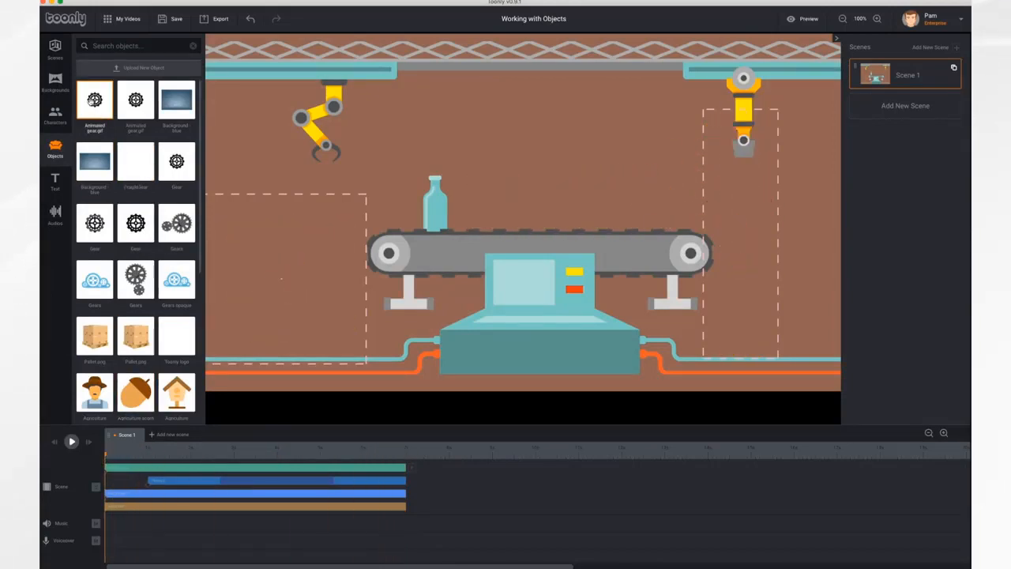
drag(94, 99, 392, 254)
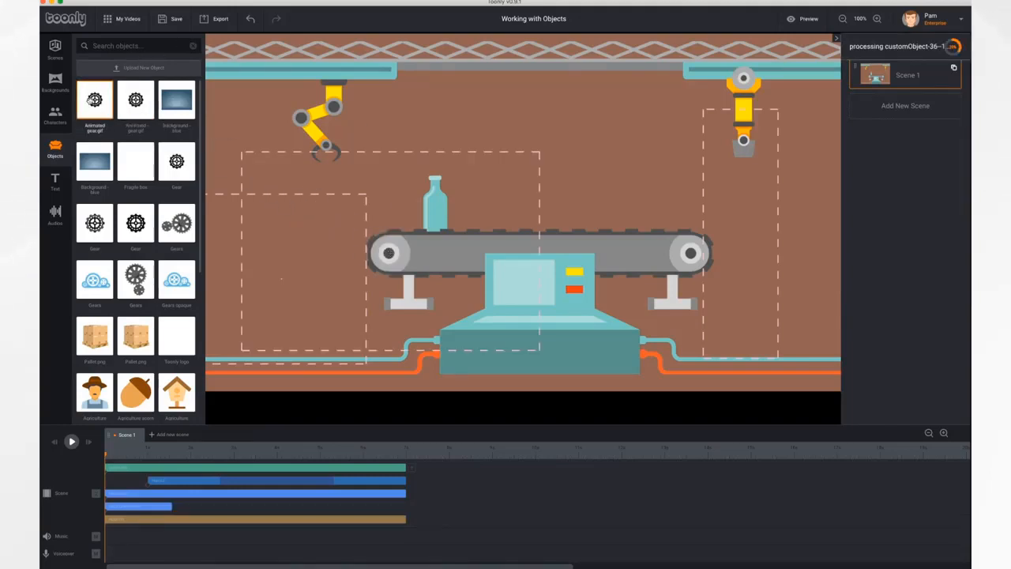
drag(94, 100, 690, 253)
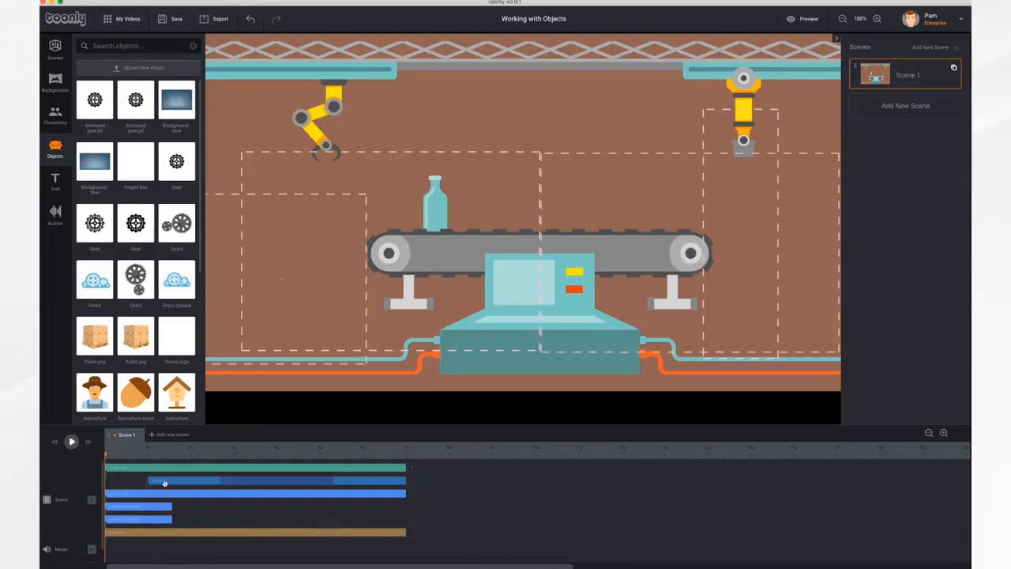
Extend both gear clips to 7 seconds so they match the other clips in the scene
drag(172, 506, 406, 503)
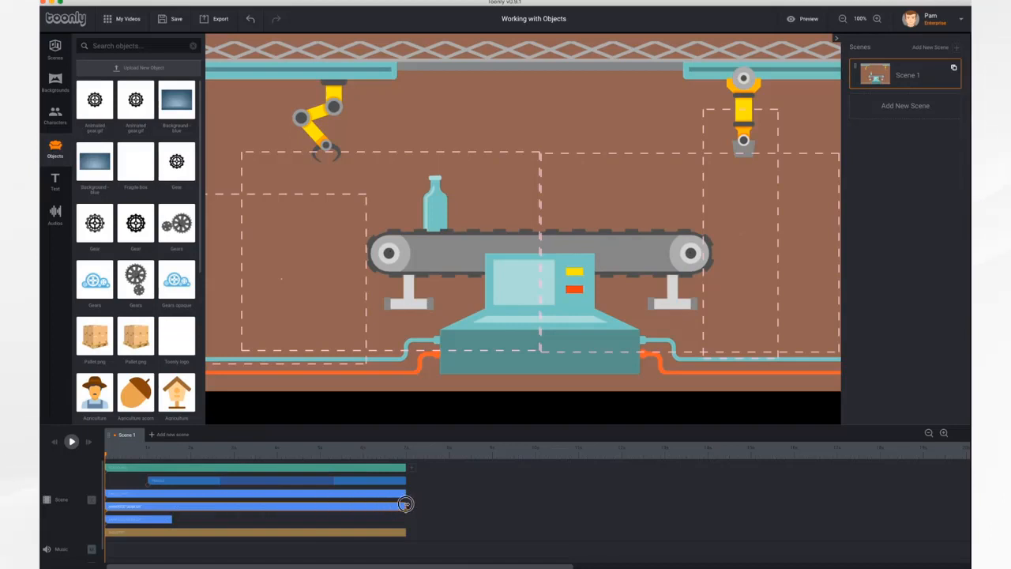
click(158, 520)
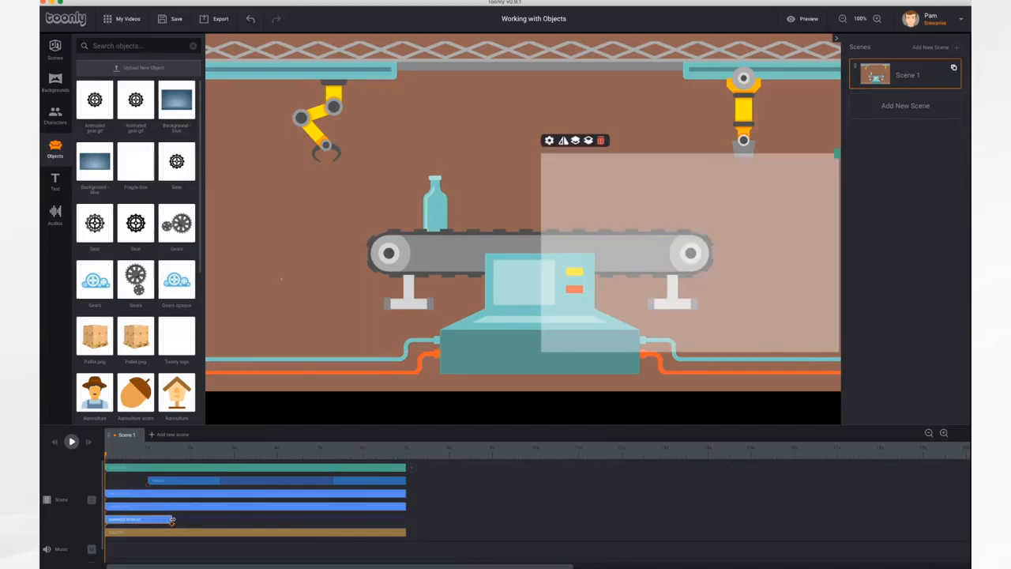
drag(171, 520, 403, 523)
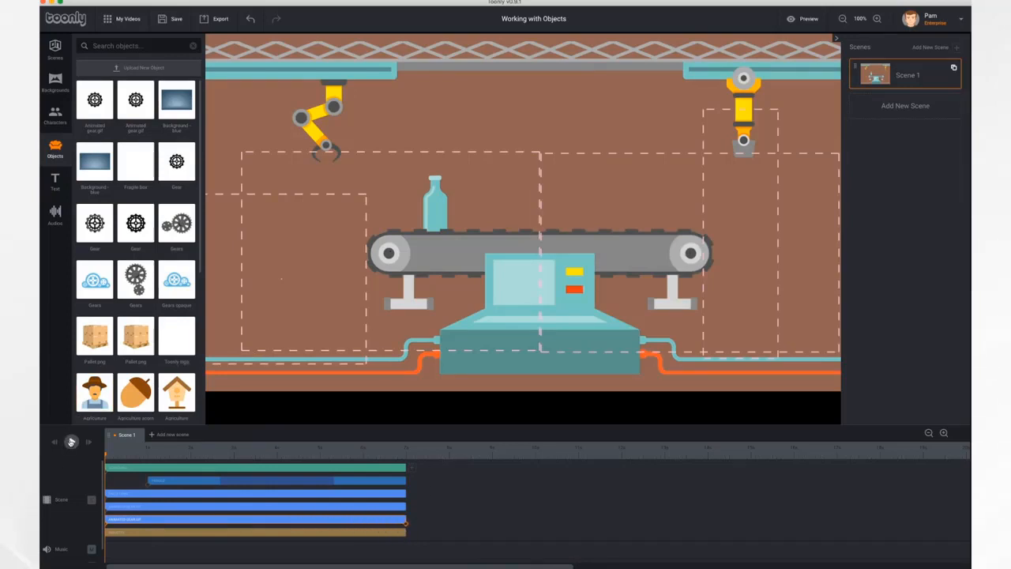
Play the scene to about 2 seconds, then shrink the left gear and center it on the conveyor's left wheel
click(71, 442)
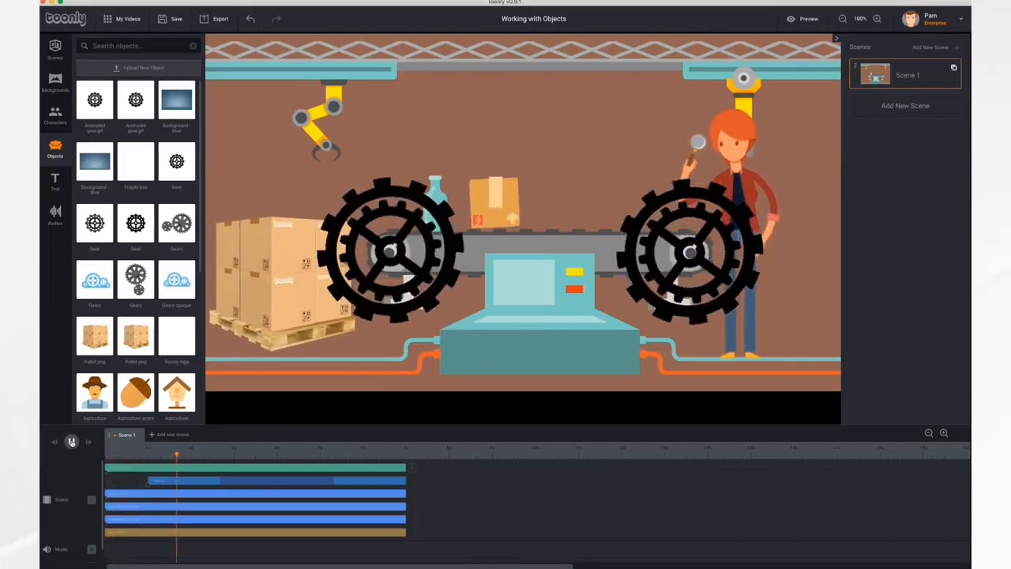
click(71, 441)
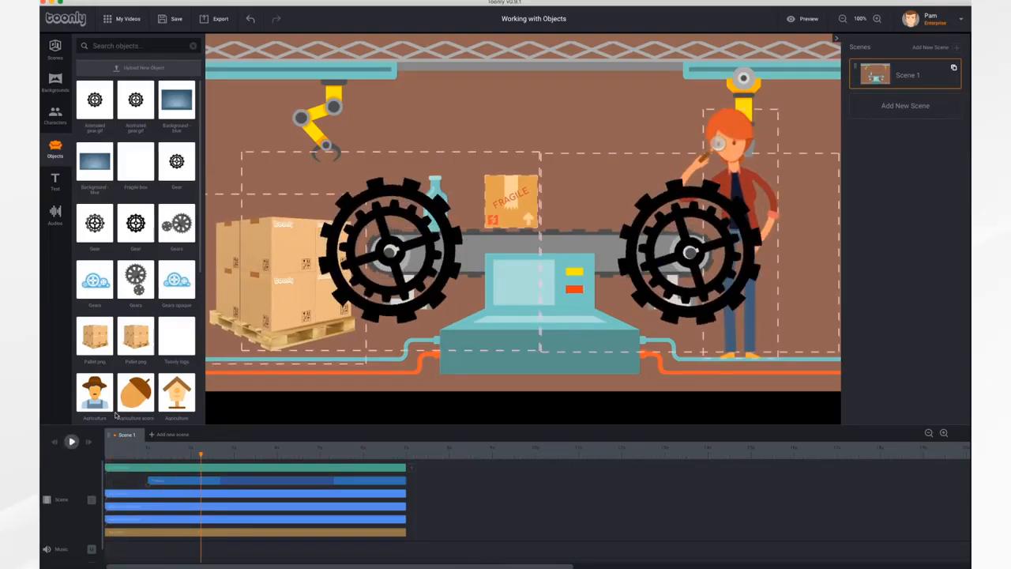
click(434, 207)
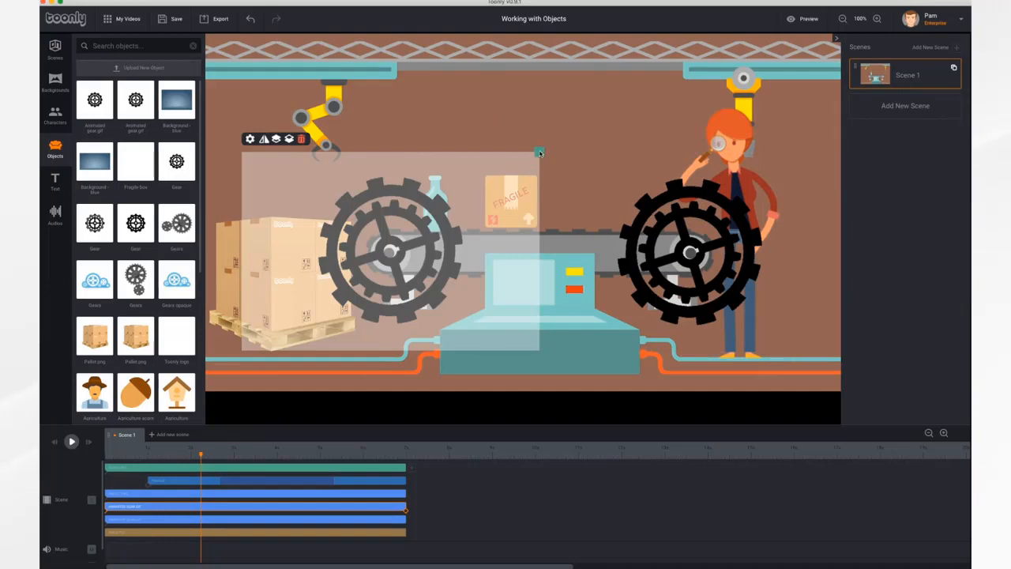
drag(540, 152, 432, 226)
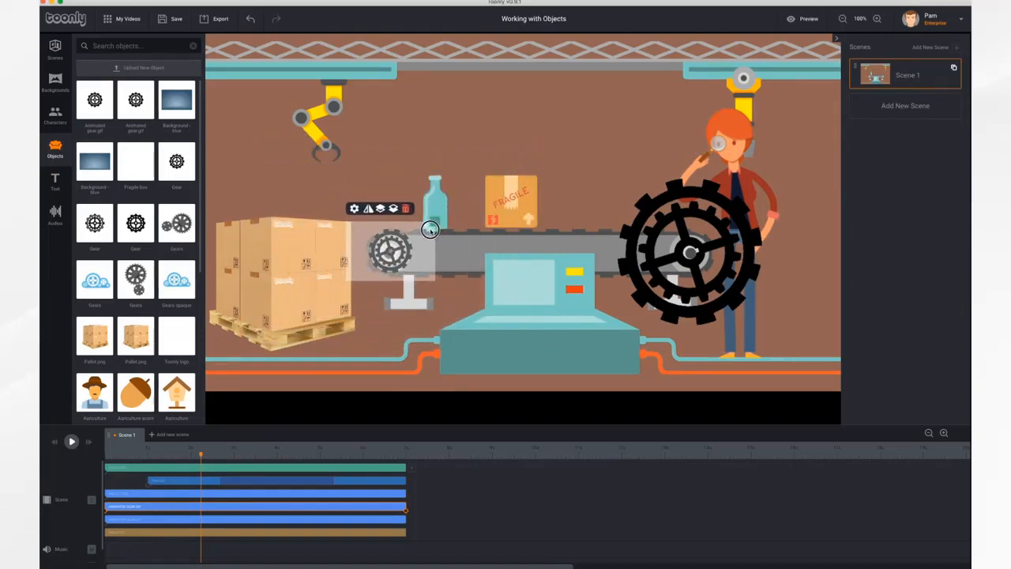
drag(390, 251, 388, 255)
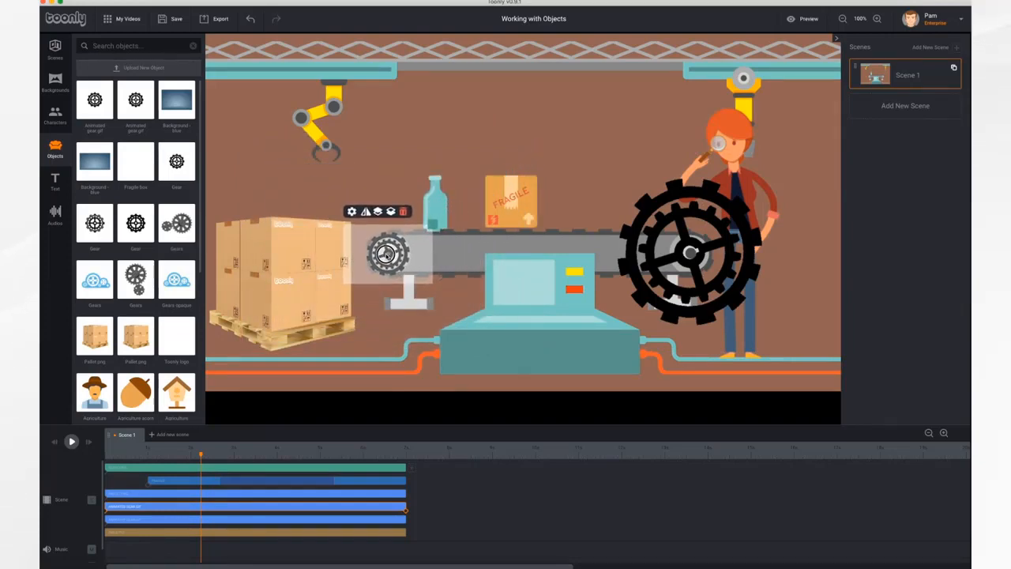
Shrink the right gear to fit the conveyor's right wheel, fine-tune both gears' positions and play the scene from the start
click(690, 251)
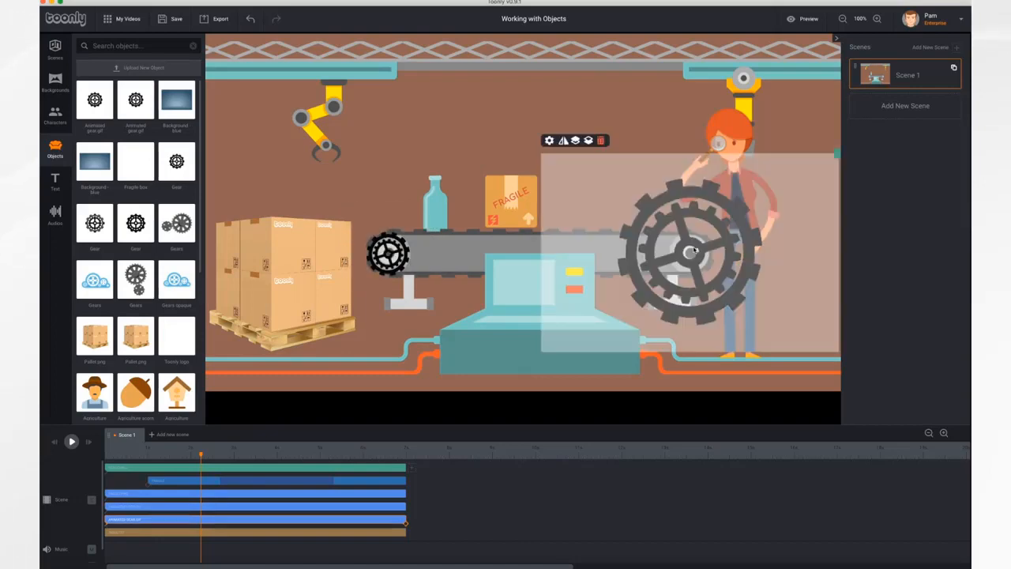
drag(837, 154, 735, 224)
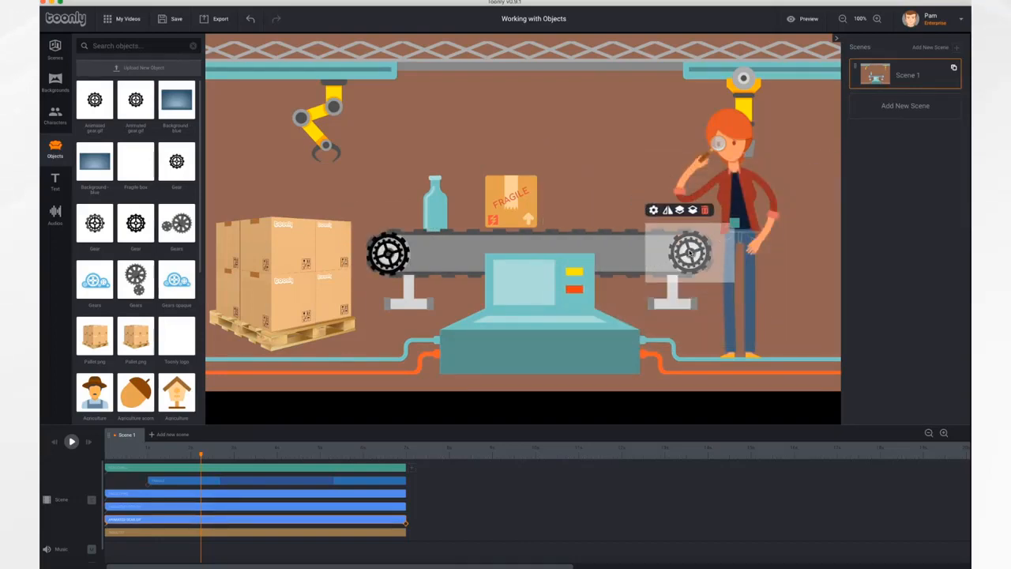
click(690, 251)
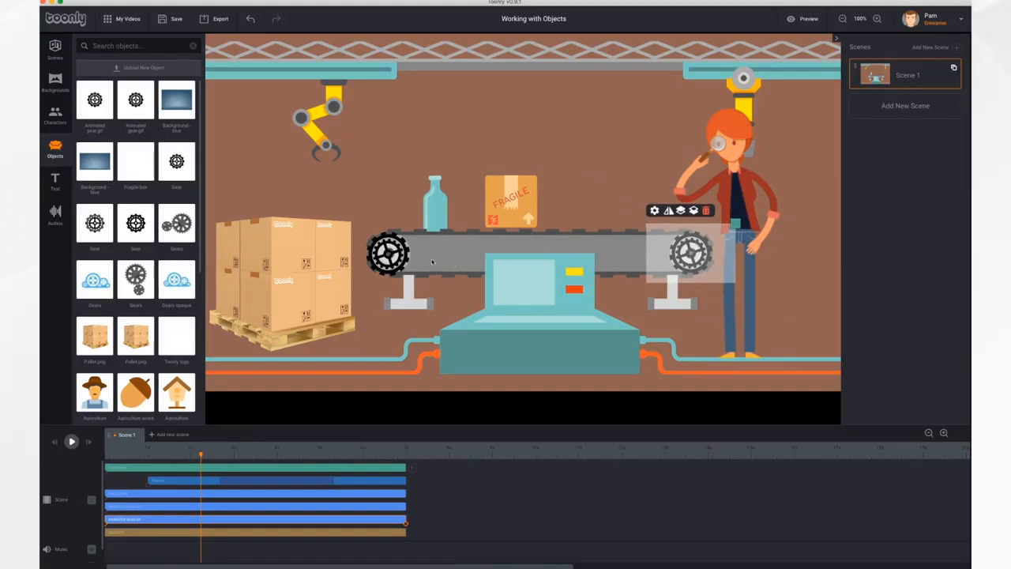
click(387, 252)
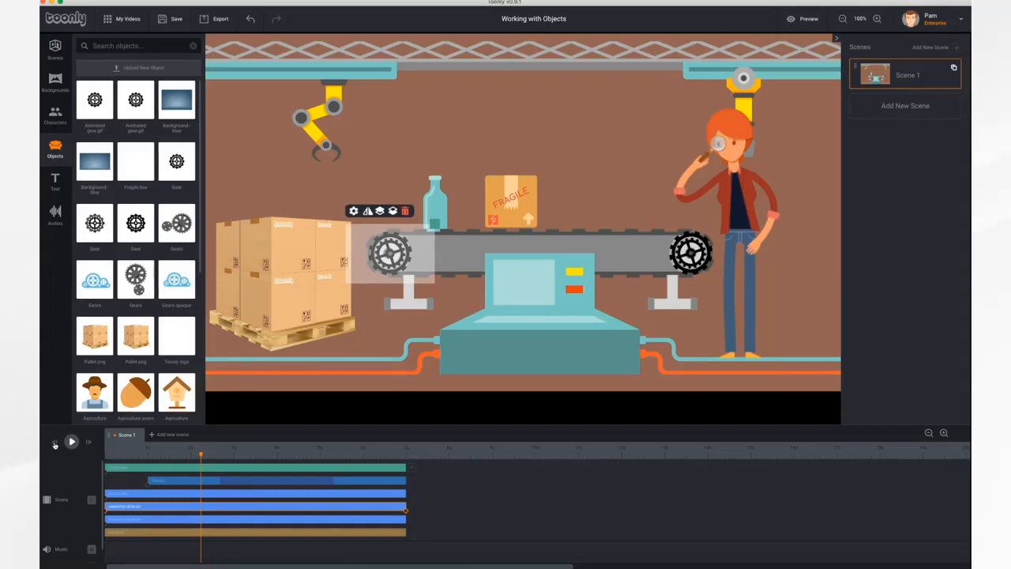
click(54, 445)
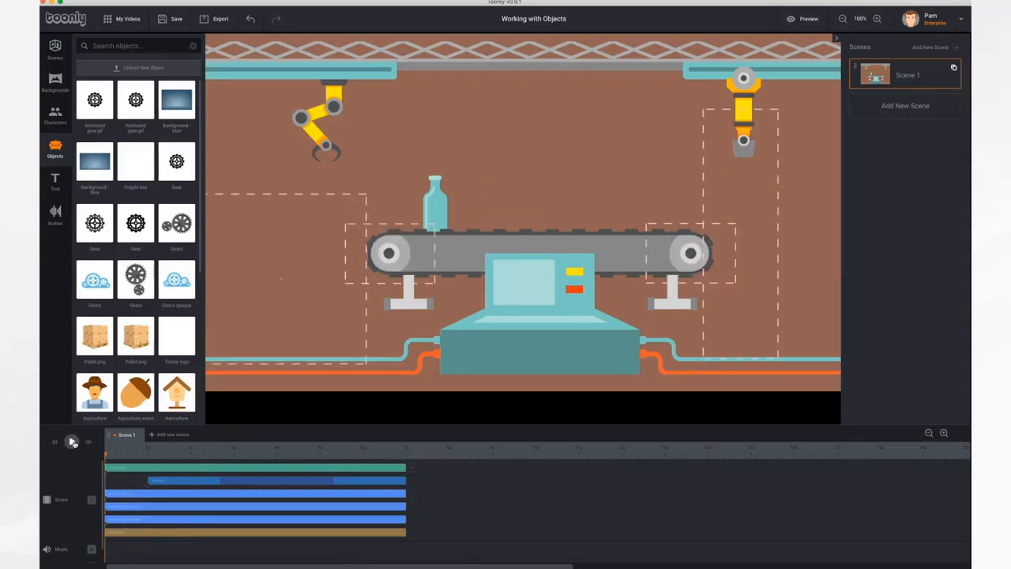
click(72, 442)
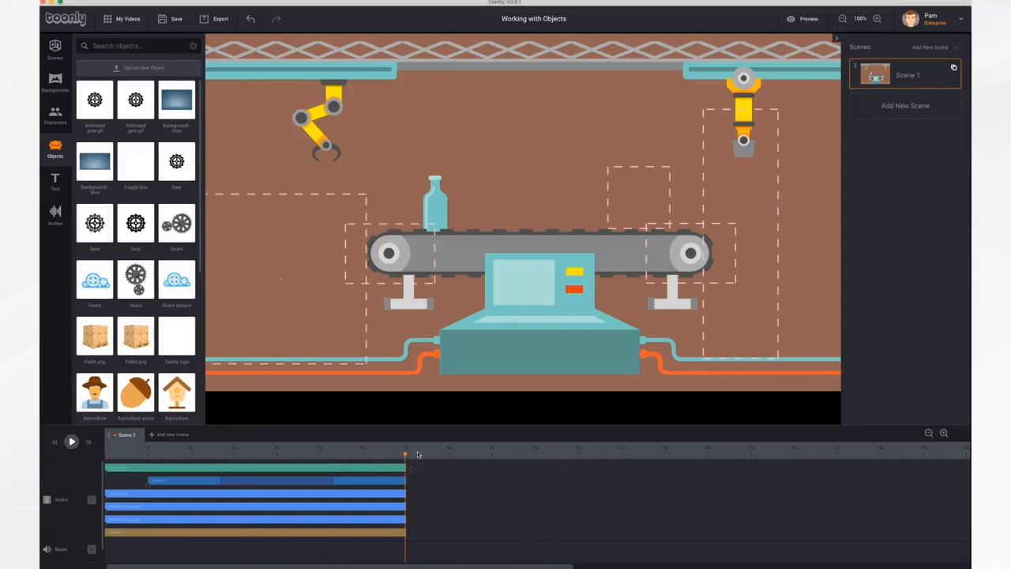
At about 5.8 seconds, set the left gear's In Effect to Grow and Out Effect to Shrink, and save the object settings
drag(405, 457, 355, 456)
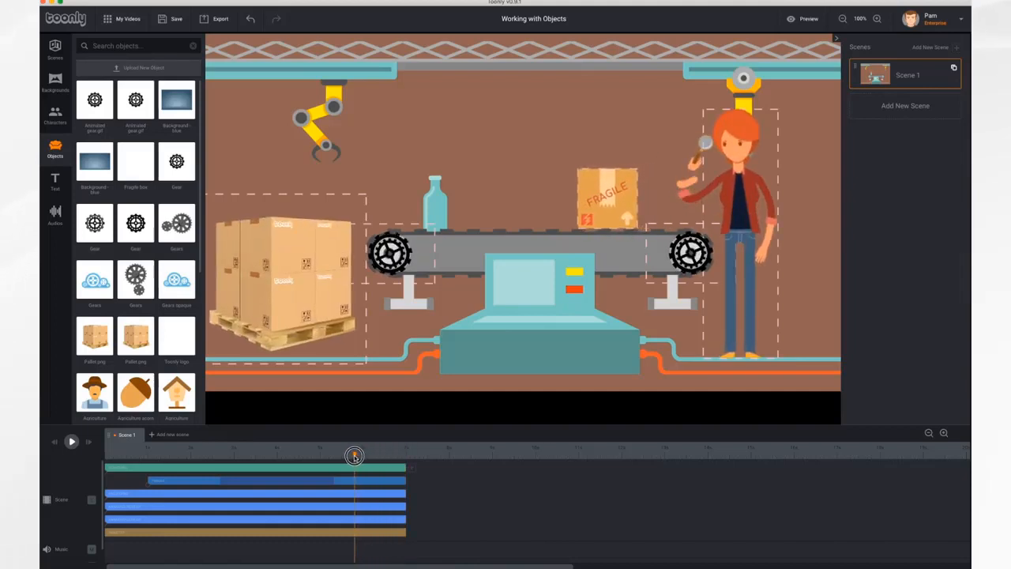
click(340, 508)
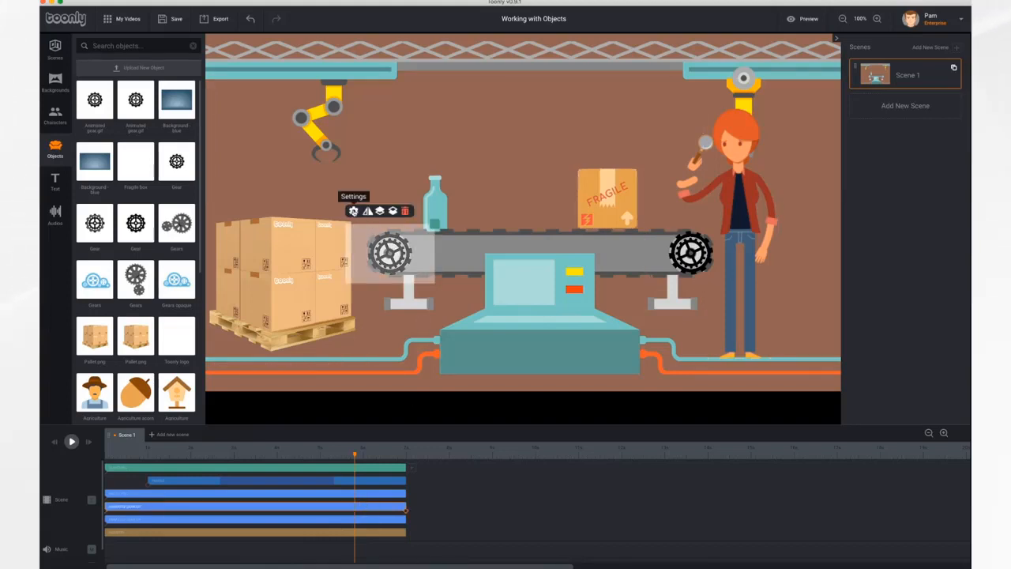
click(353, 211)
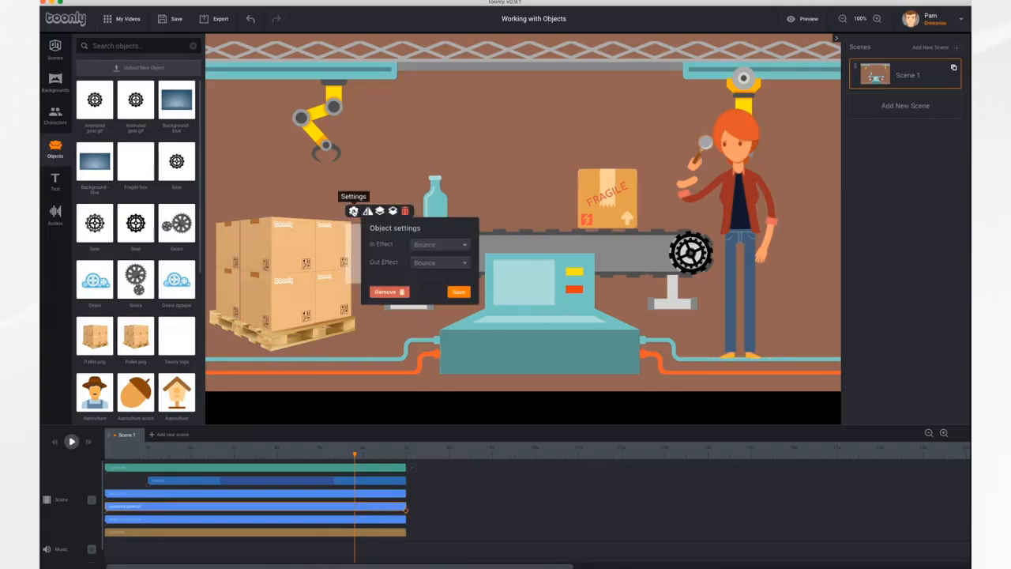
click(448, 246)
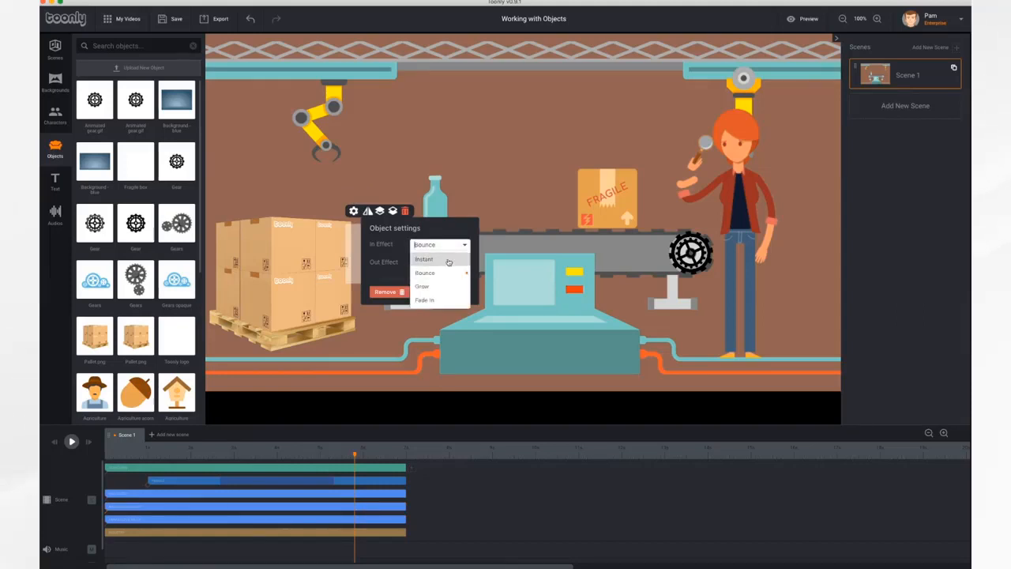
click(445, 289)
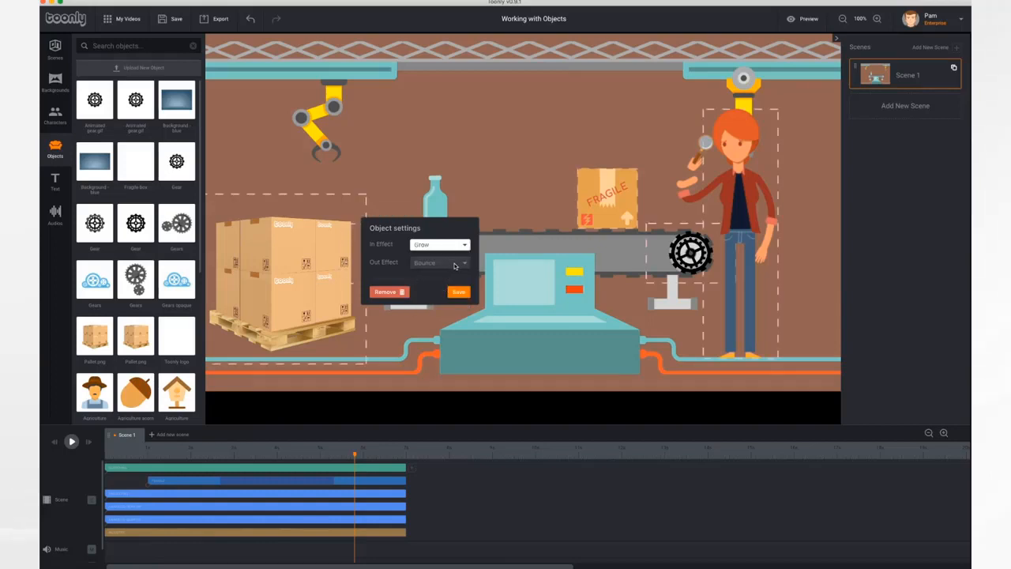
click(454, 266)
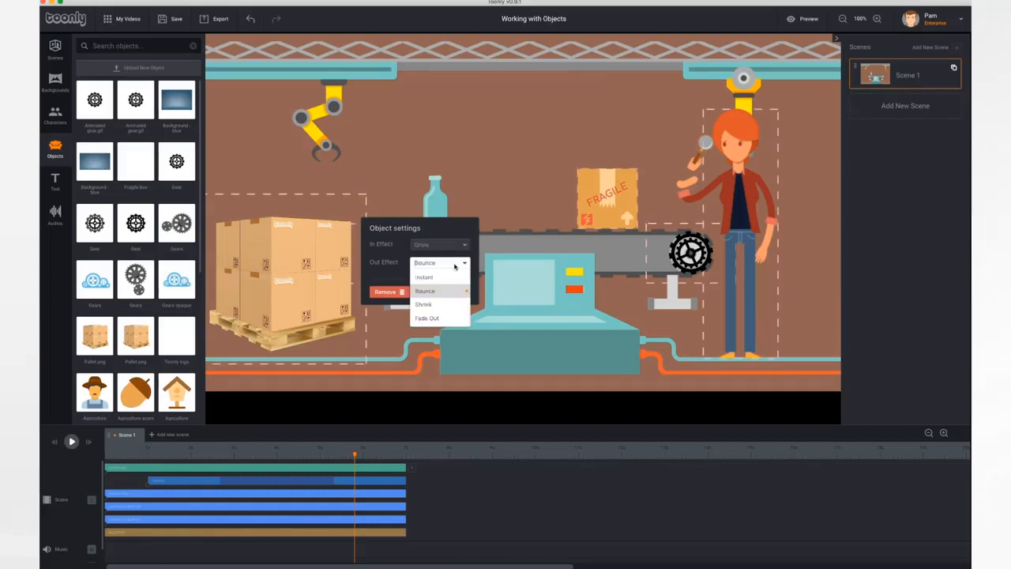
click(431, 304)
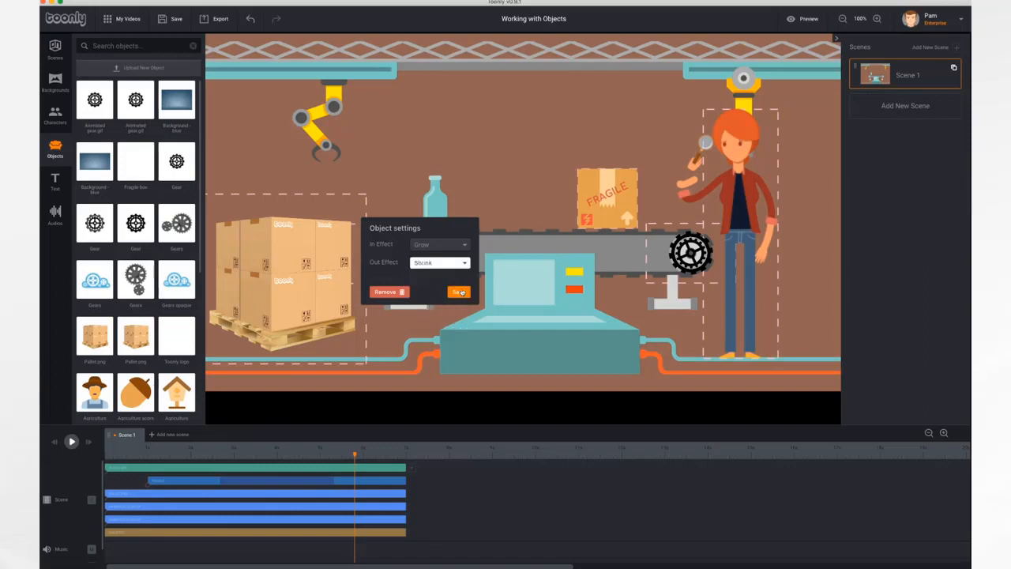
click(460, 292)
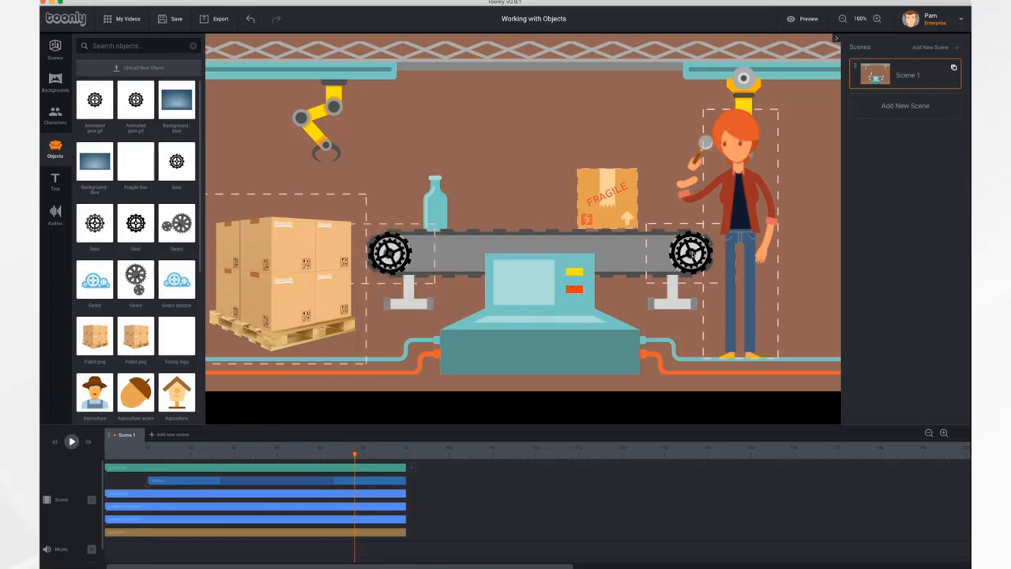
Set the right gear's In Effect to Grow and Out Effect to Shrink, save, and return to the scene's start
click(692, 256)
click(654, 211)
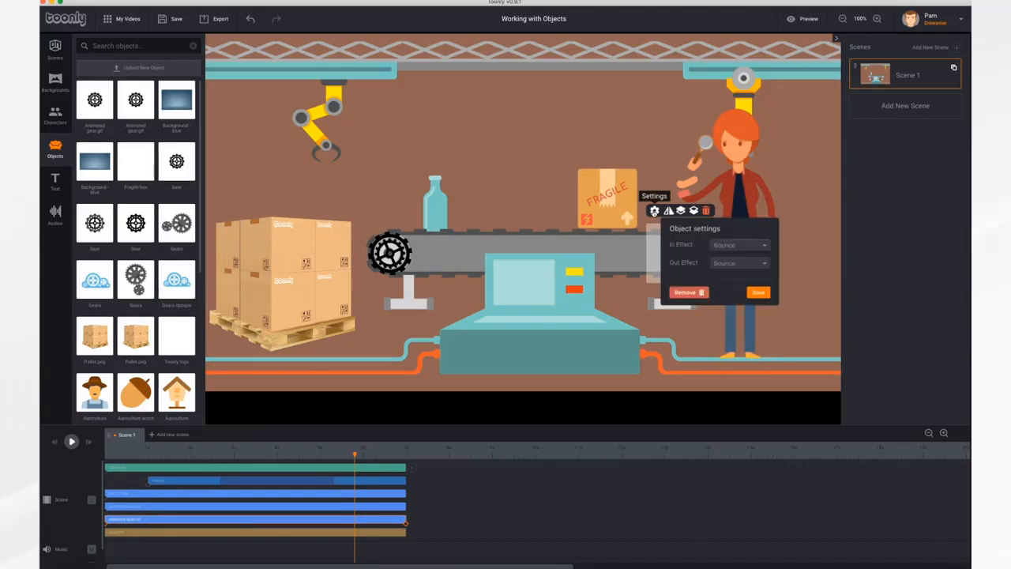
click(747, 246)
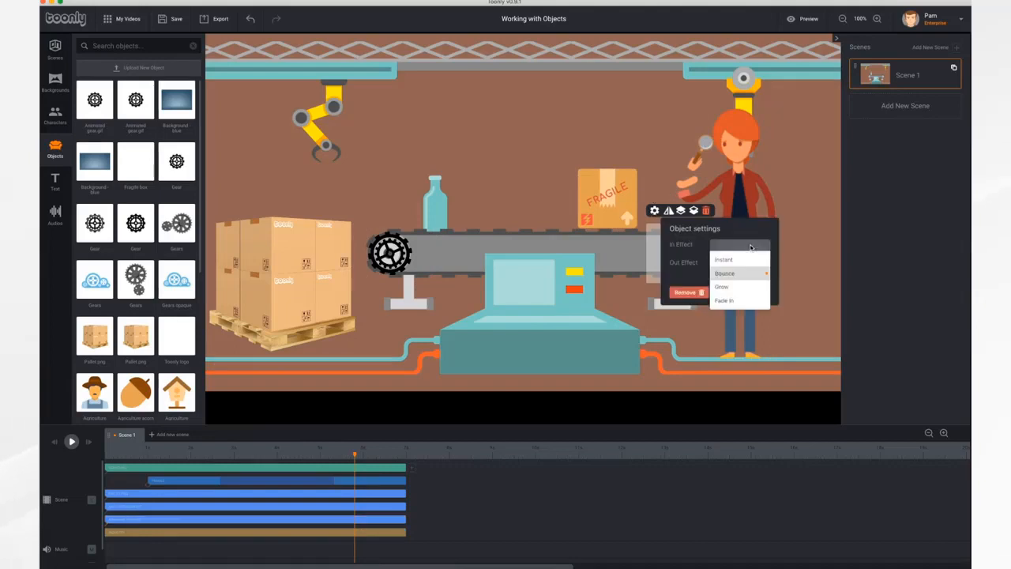
click(739, 286)
click(741, 264)
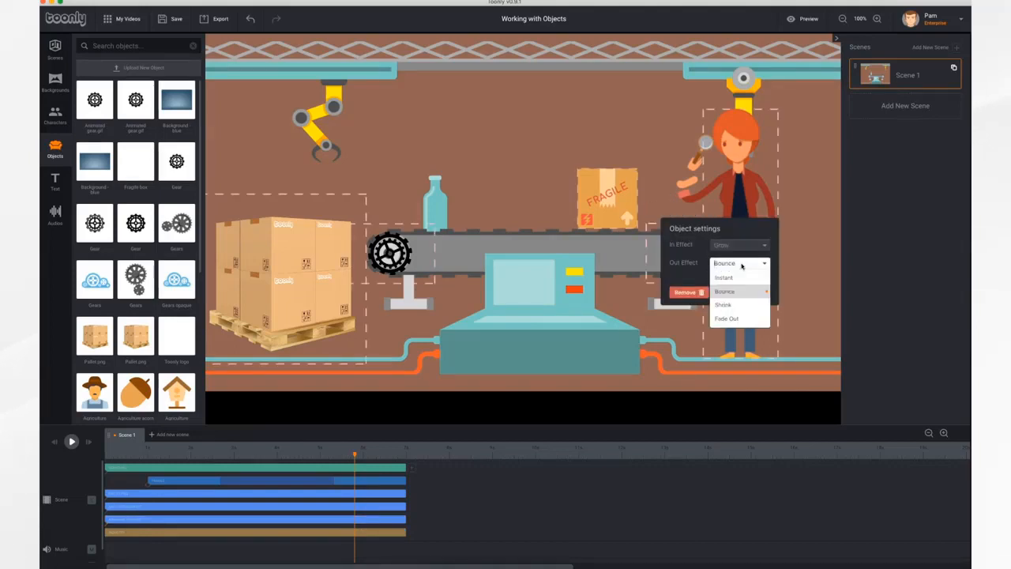
click(729, 307)
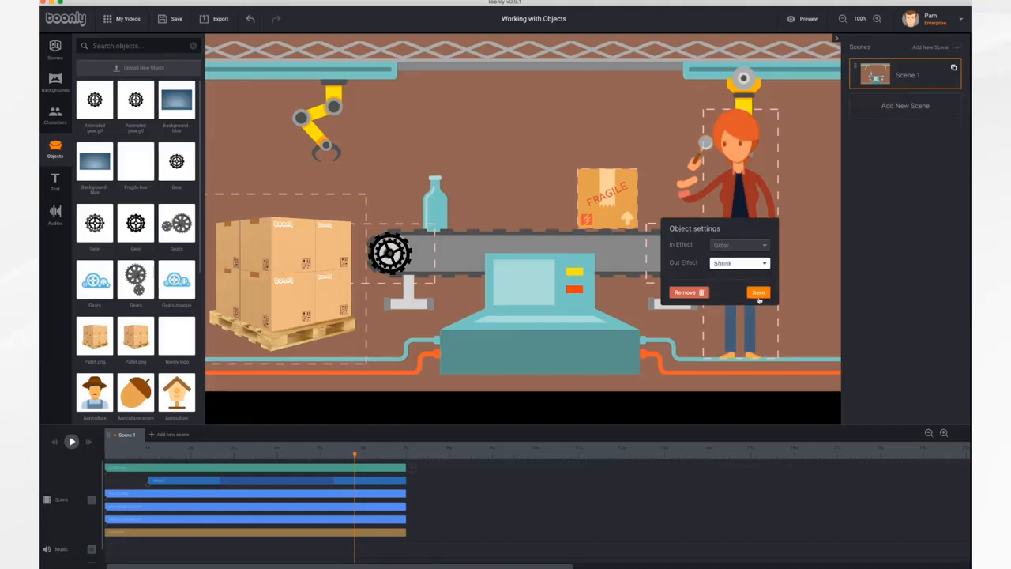
click(760, 293)
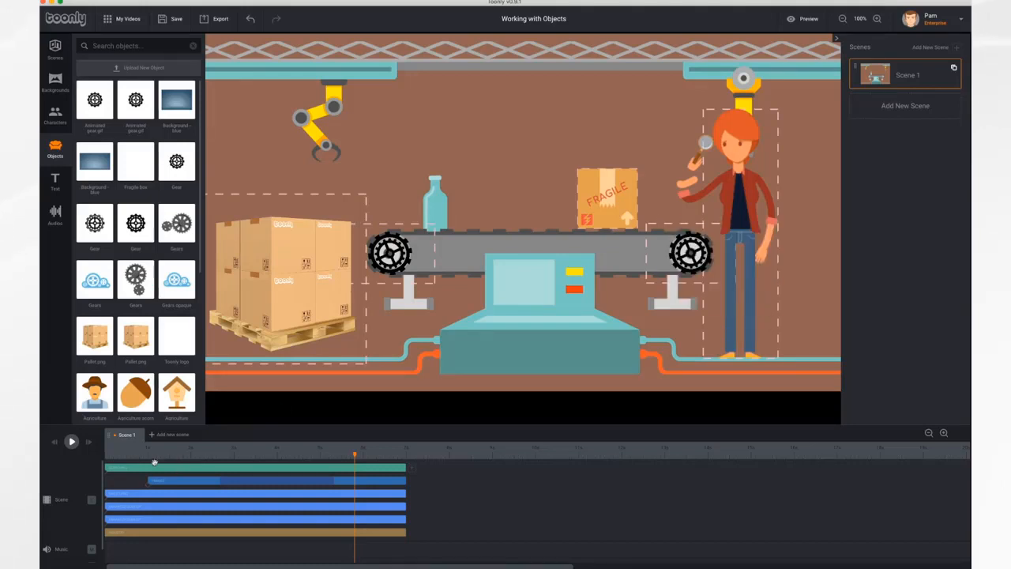
click(54, 443)
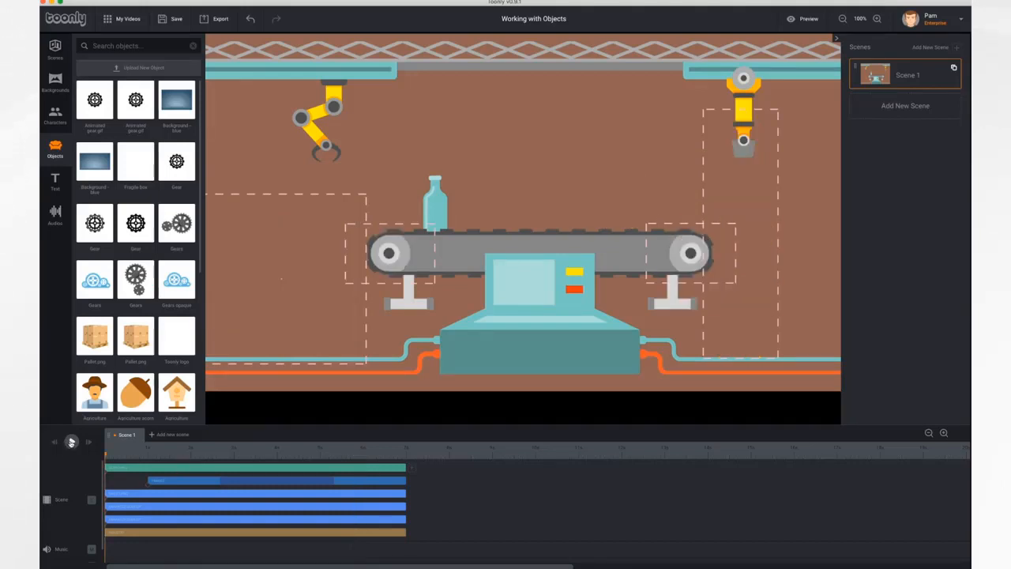
Play the conveyor scene from the start to check the gears' in and out effects
click(71, 442)
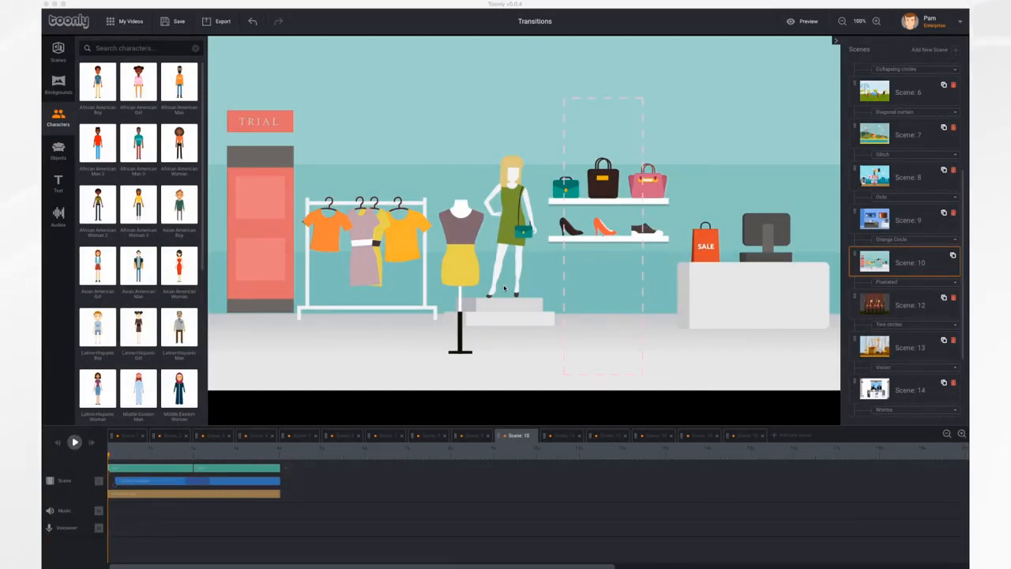
In the Transitions project, view Scenes 1 through 5 in turn, plus Scene 9, and return to Scene 10
click(127, 435)
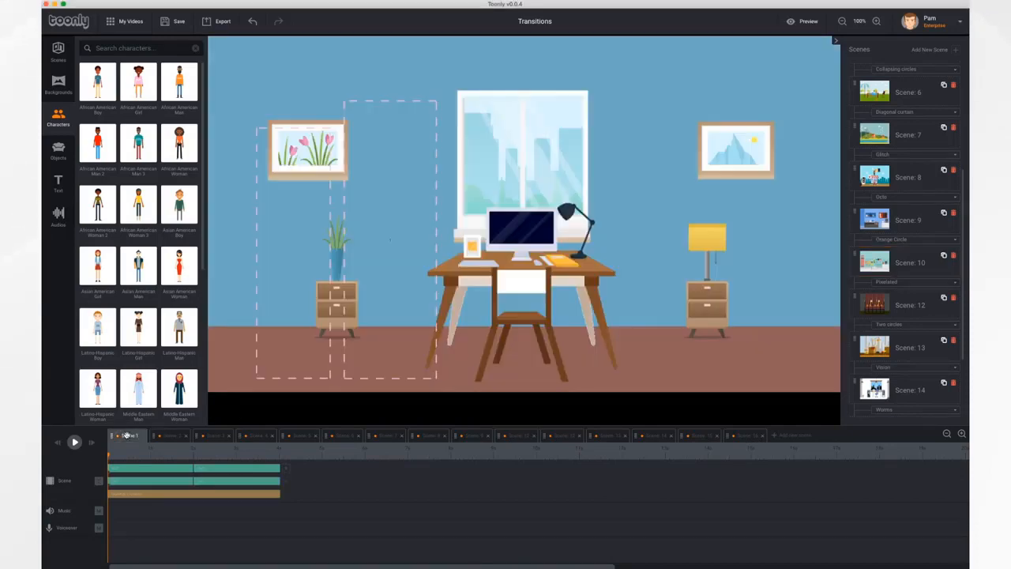
click(164, 435)
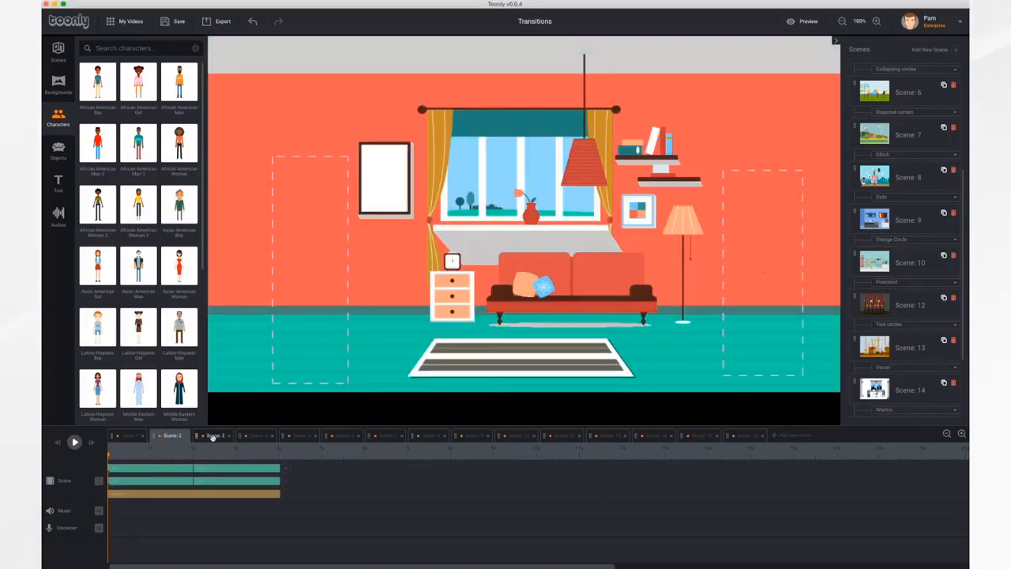
click(215, 436)
click(256, 437)
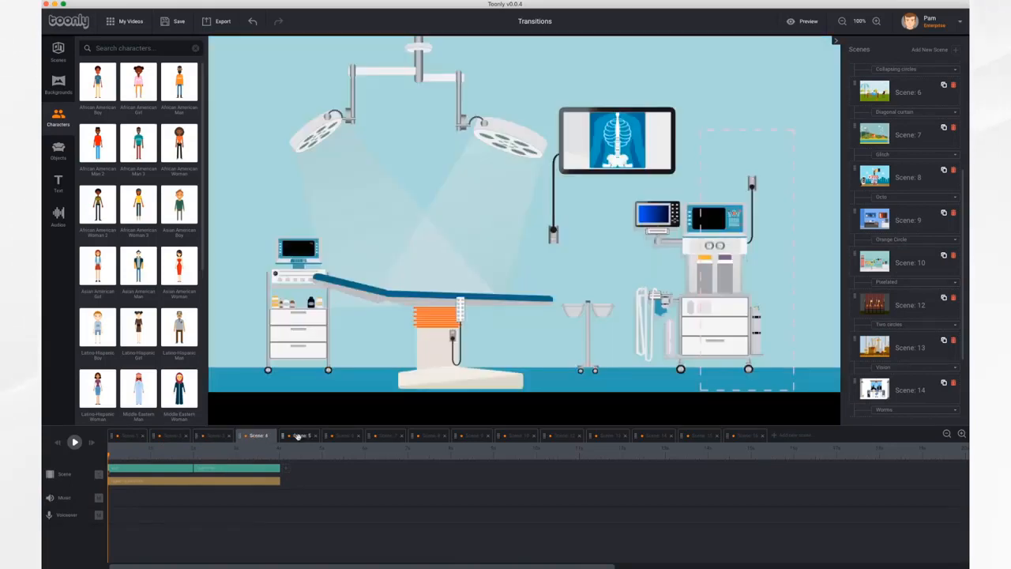
click(298, 437)
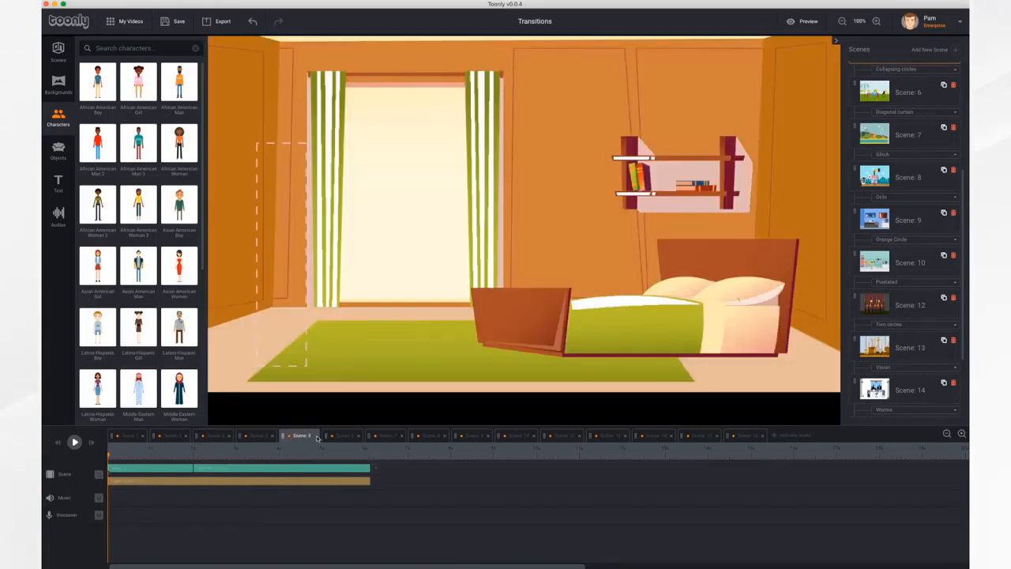
click(466, 436)
click(512, 436)
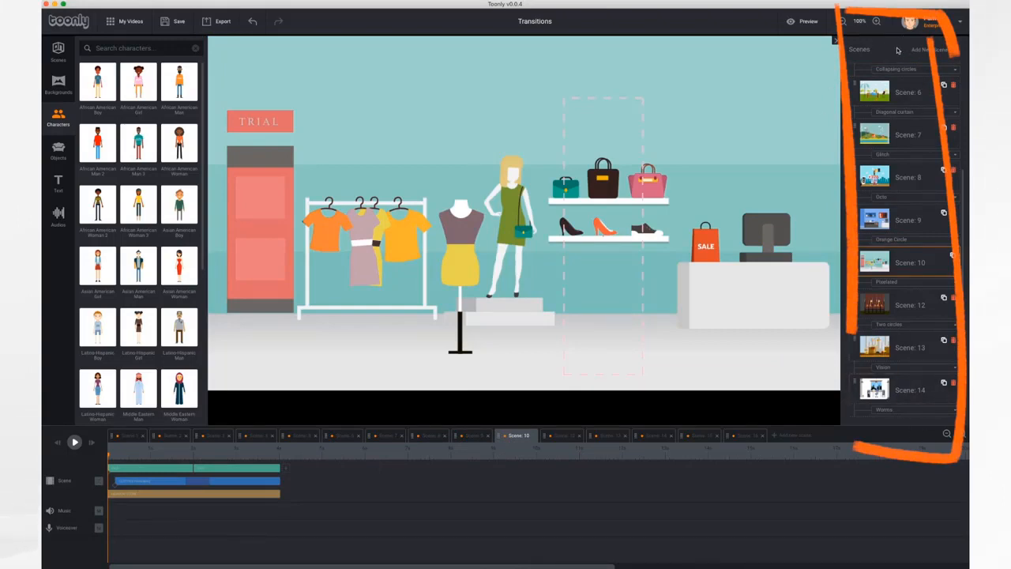
Review the transitions listed between the scenes, browse the options for the one between Scenes 1 and 2, and keep Slide Down
scroll(905, 174, up, 5)
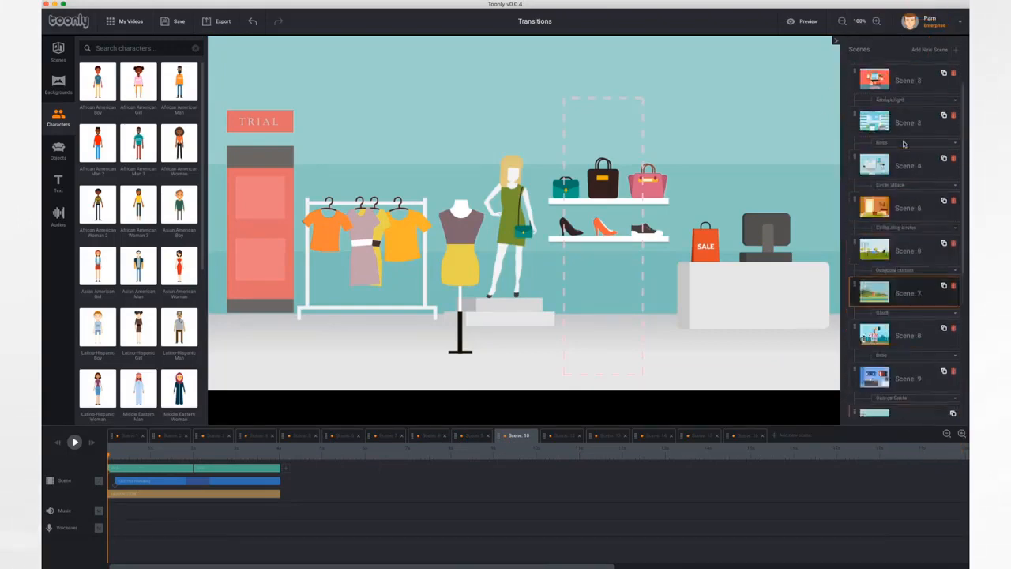
scroll(905, 118, down, 4)
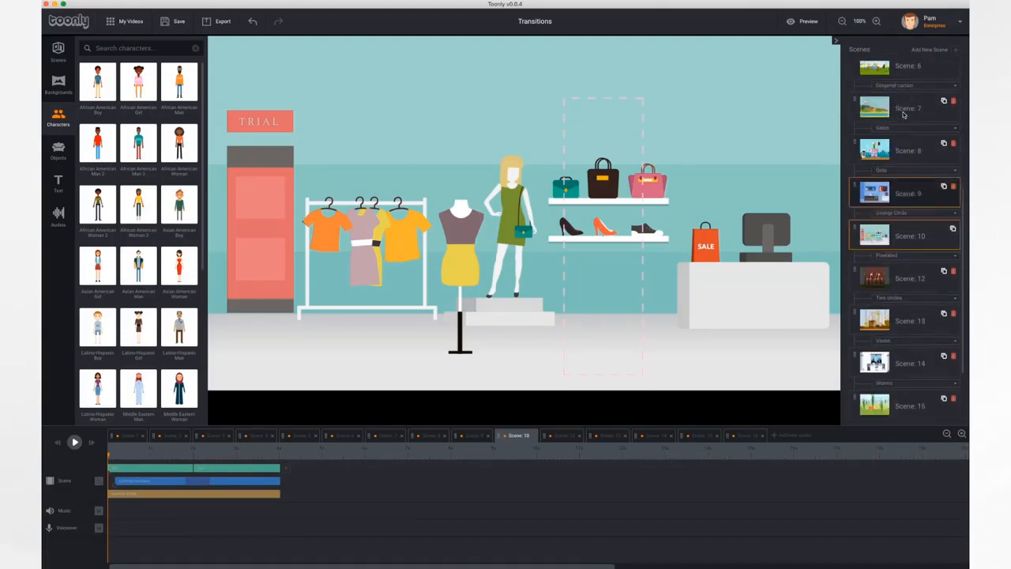
scroll(893, 103, up, 5)
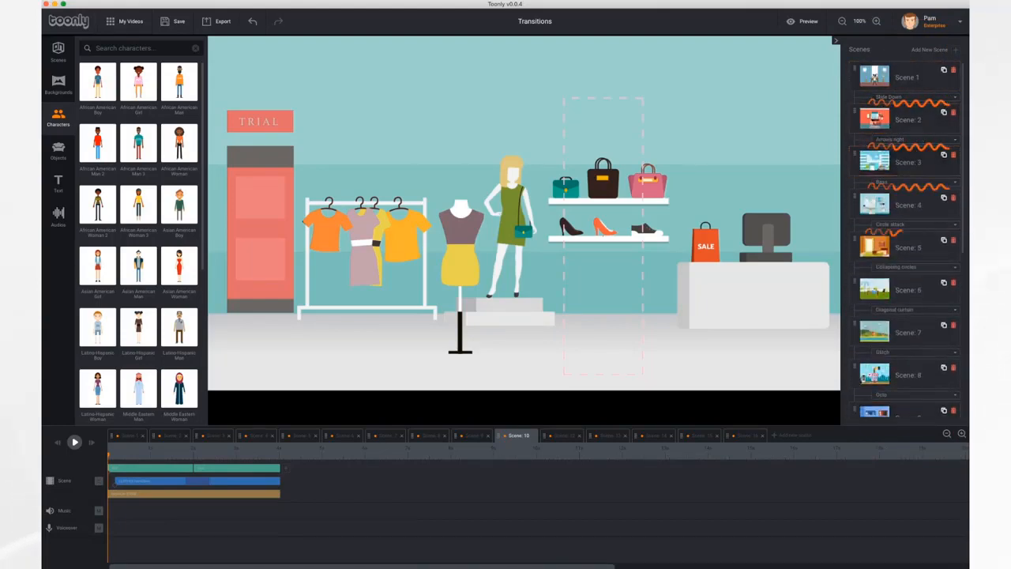
click(955, 99)
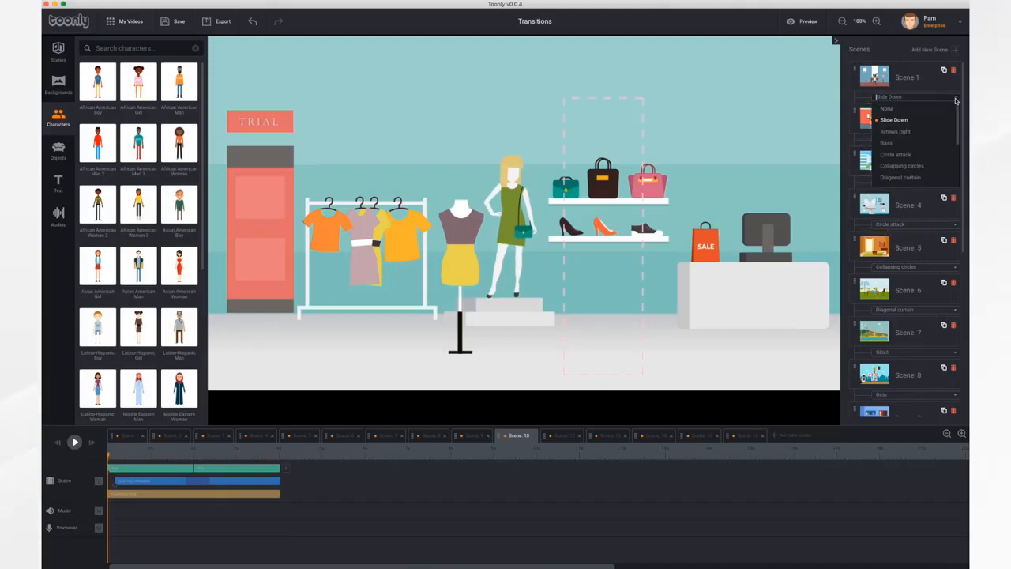
scroll(935, 136, down, 5)
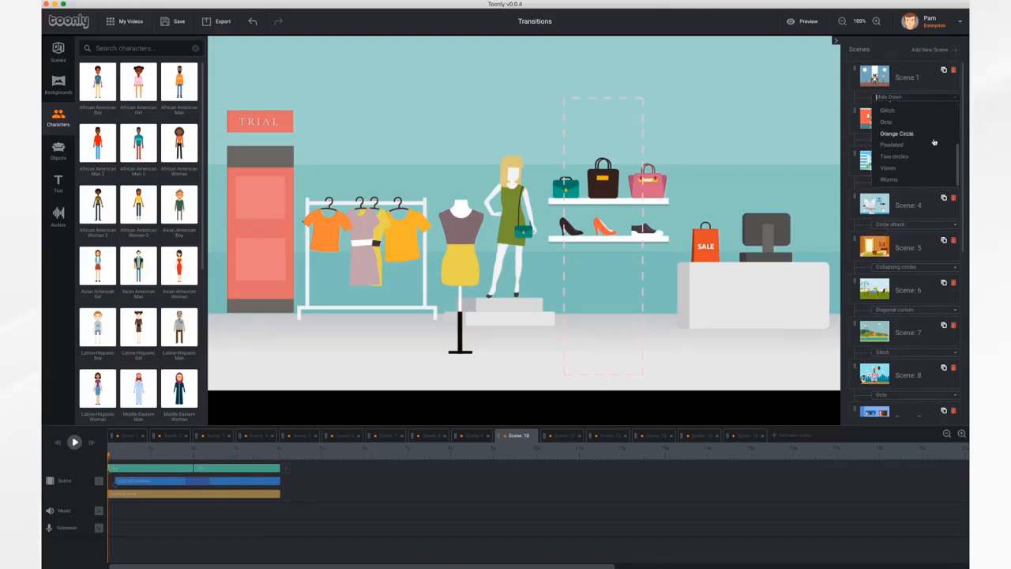
scroll(934, 141, up, 5)
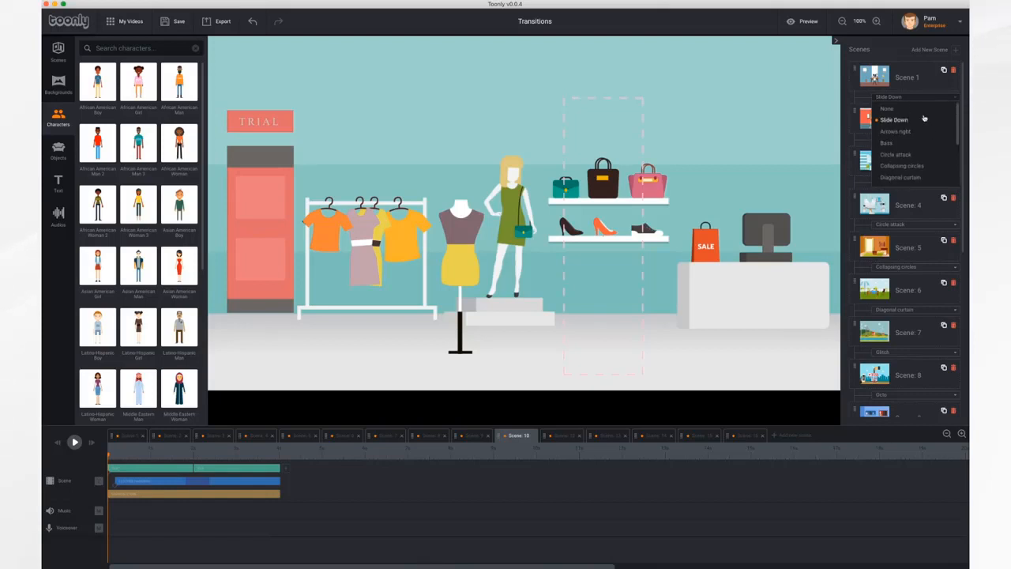
click(916, 122)
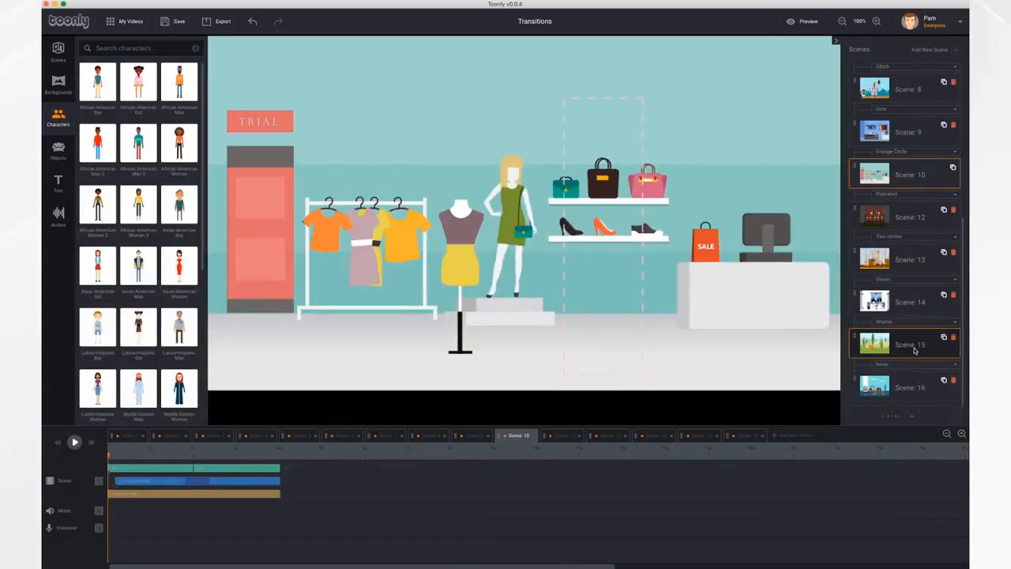
Locate the transition between Scene 15 and Scene 16 at the end of the scene list
scroll(915, 350, down, 1)
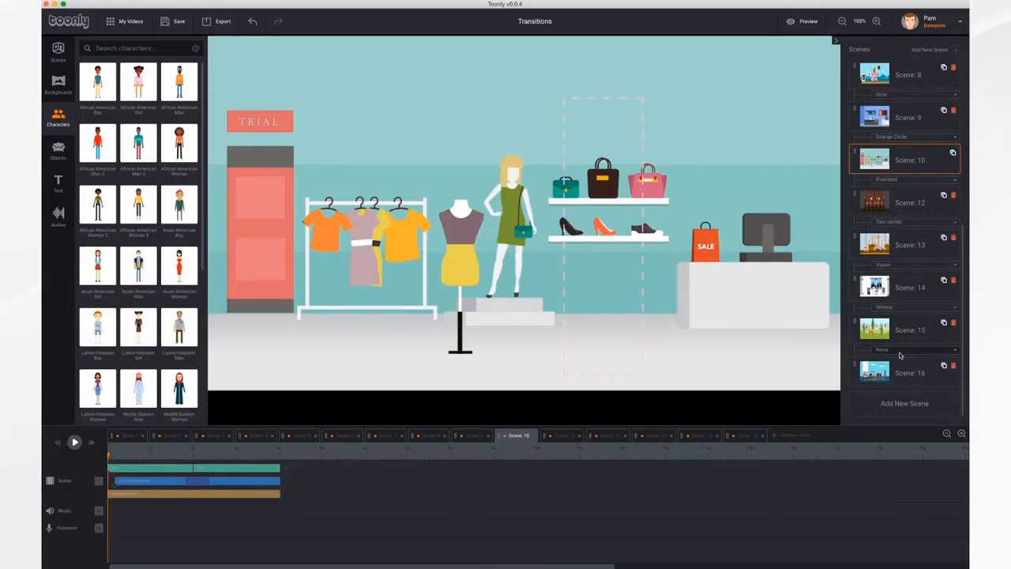